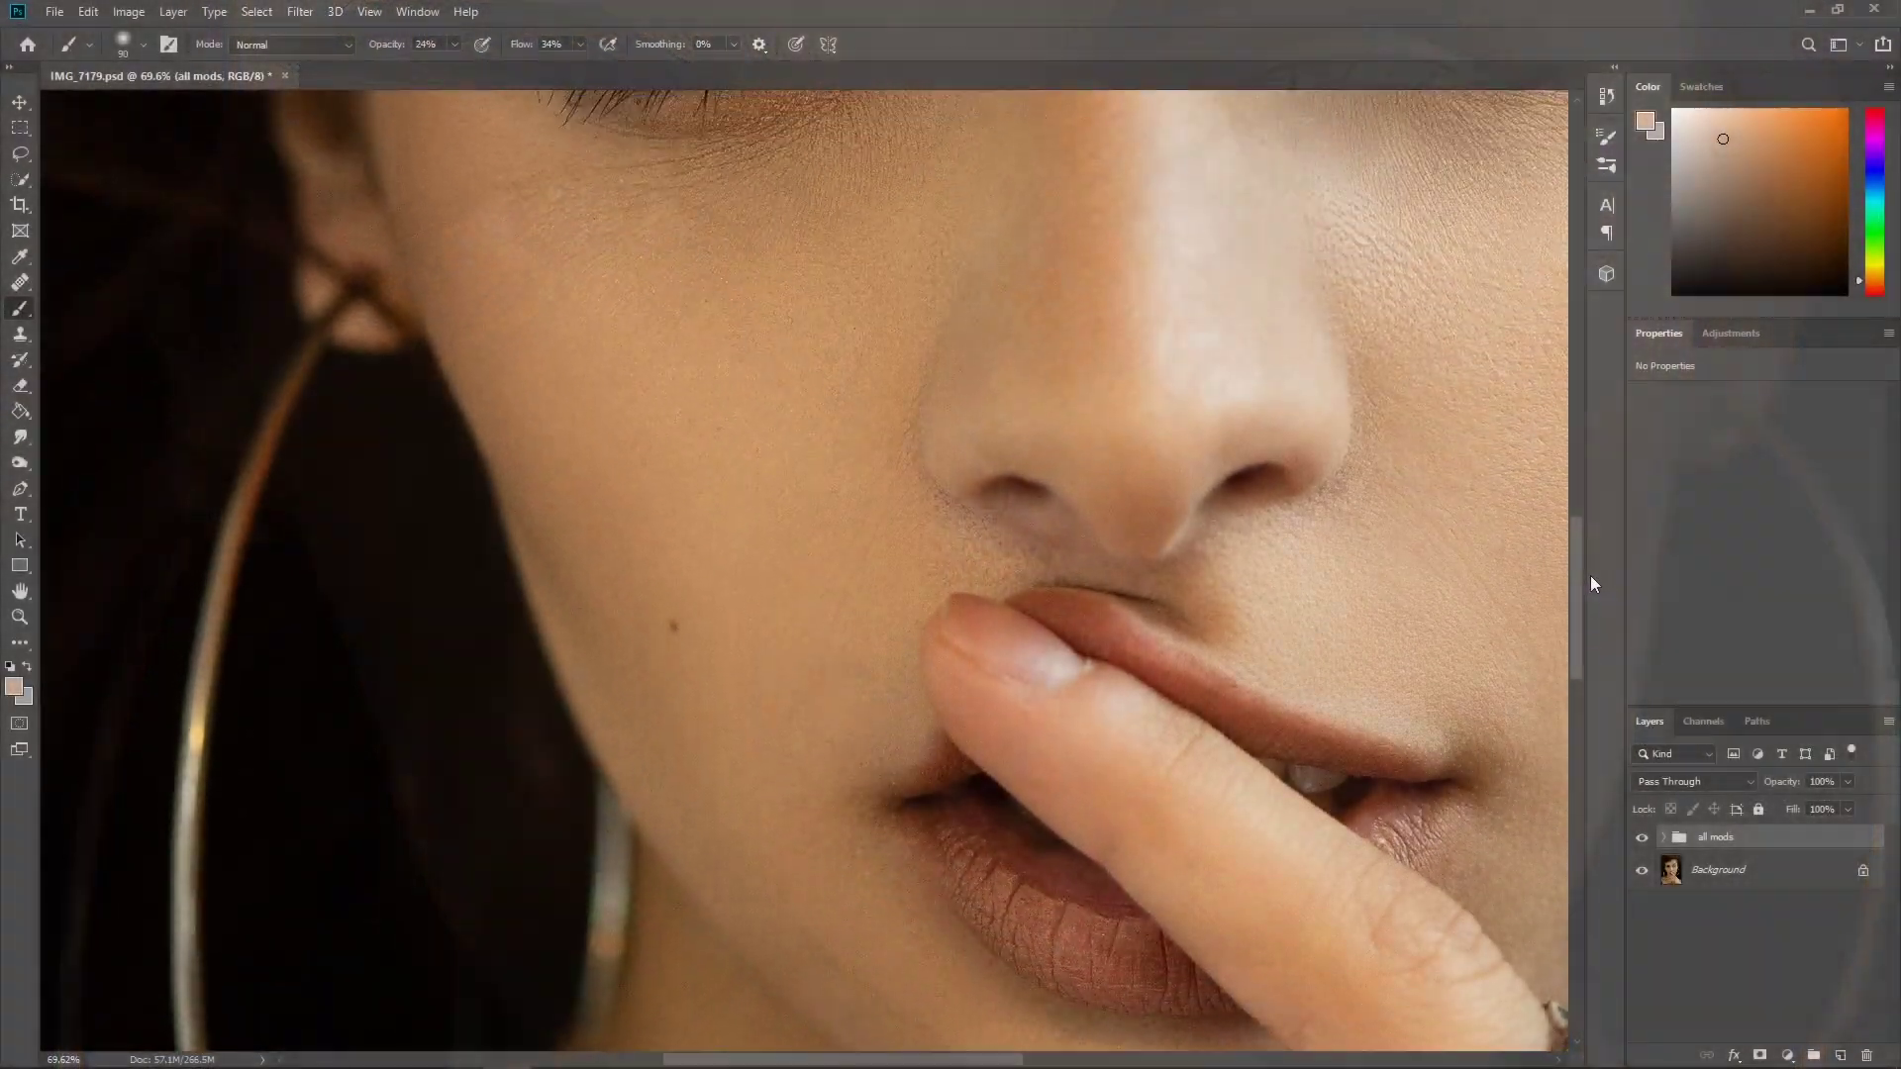
# - Toggle the visibility of the FS group to compare the portrait with and without the frequency separation retouching
pyautogui.moveTo(1590, 574); pyautogui.dragTo(1591, 515)
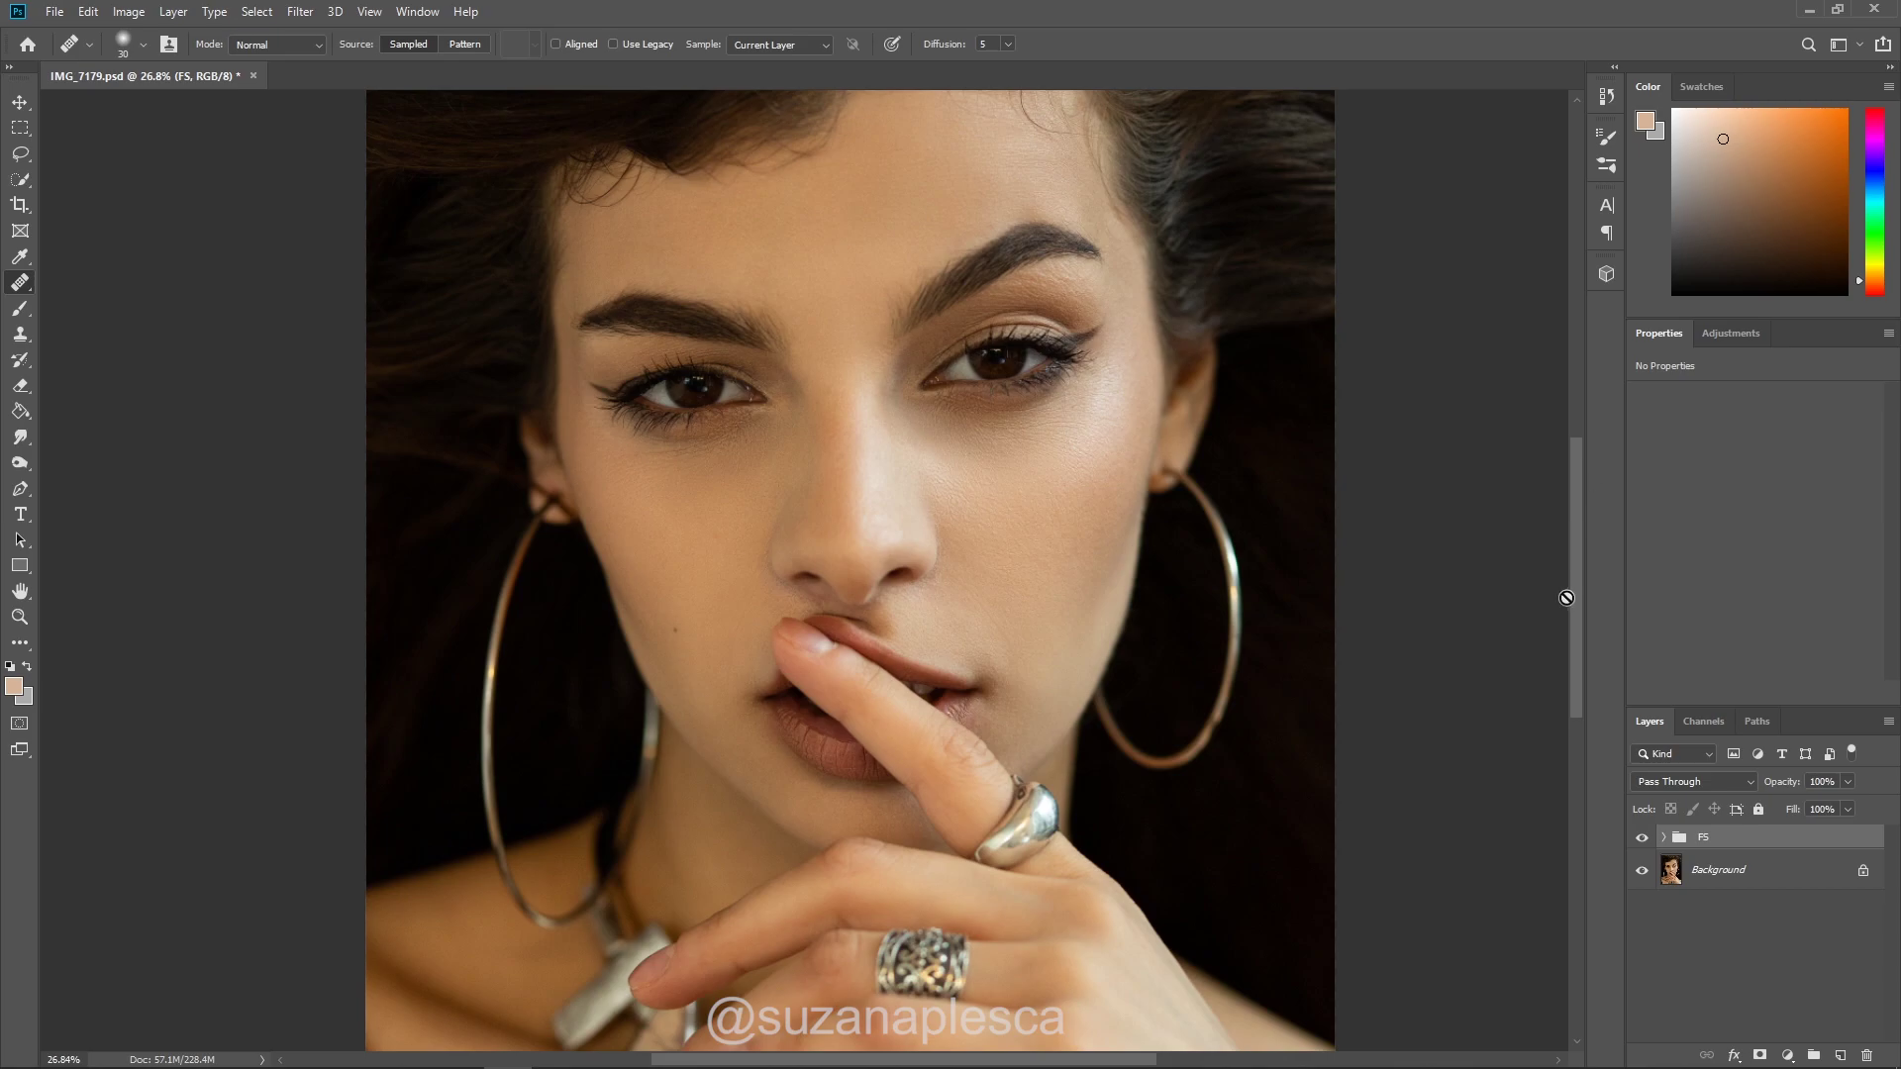
pyautogui.click(1640, 839)
pyautogui.click(1641, 839)
pyautogui.click(1641, 838)
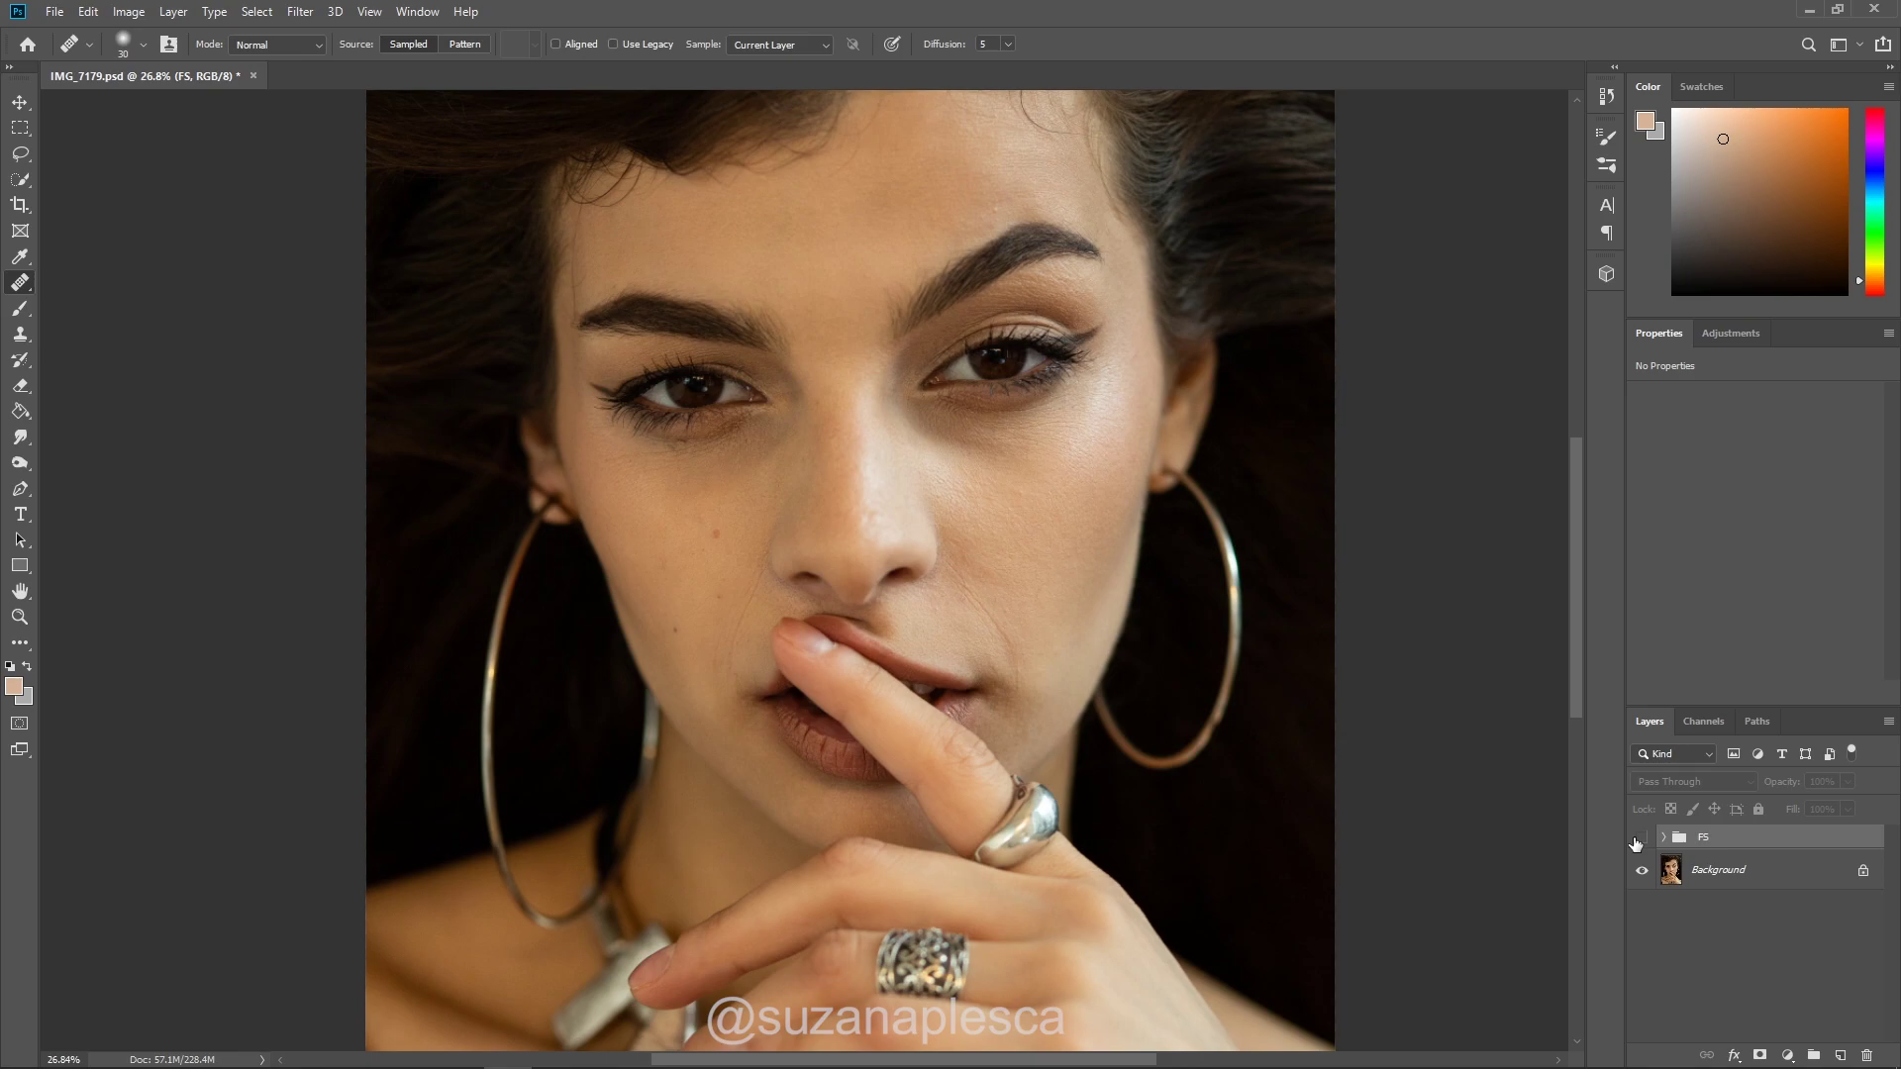
pyautogui.click(1641, 839)
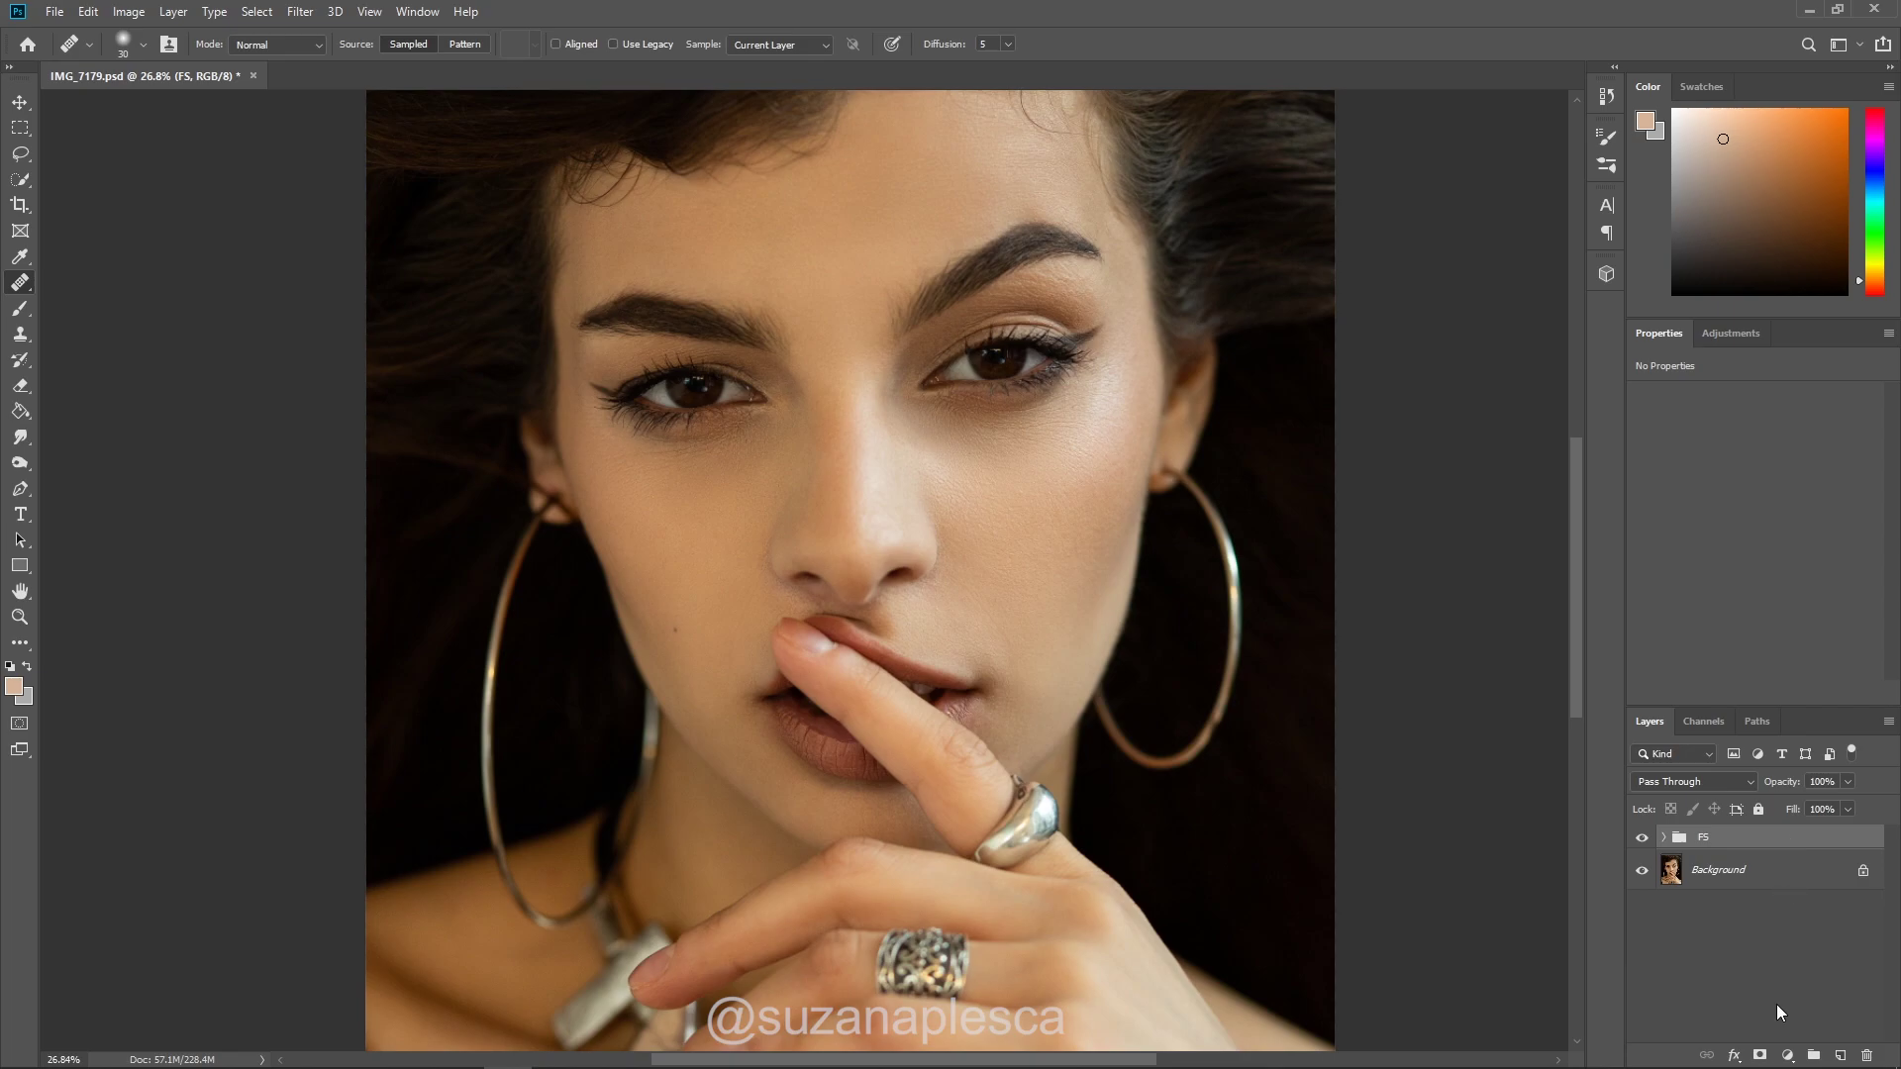
# - Add two Curves adjustment layers above the FS group and put them together in a new group
pyautogui.click(1788, 1055)
pyautogui.click(1777, 797)
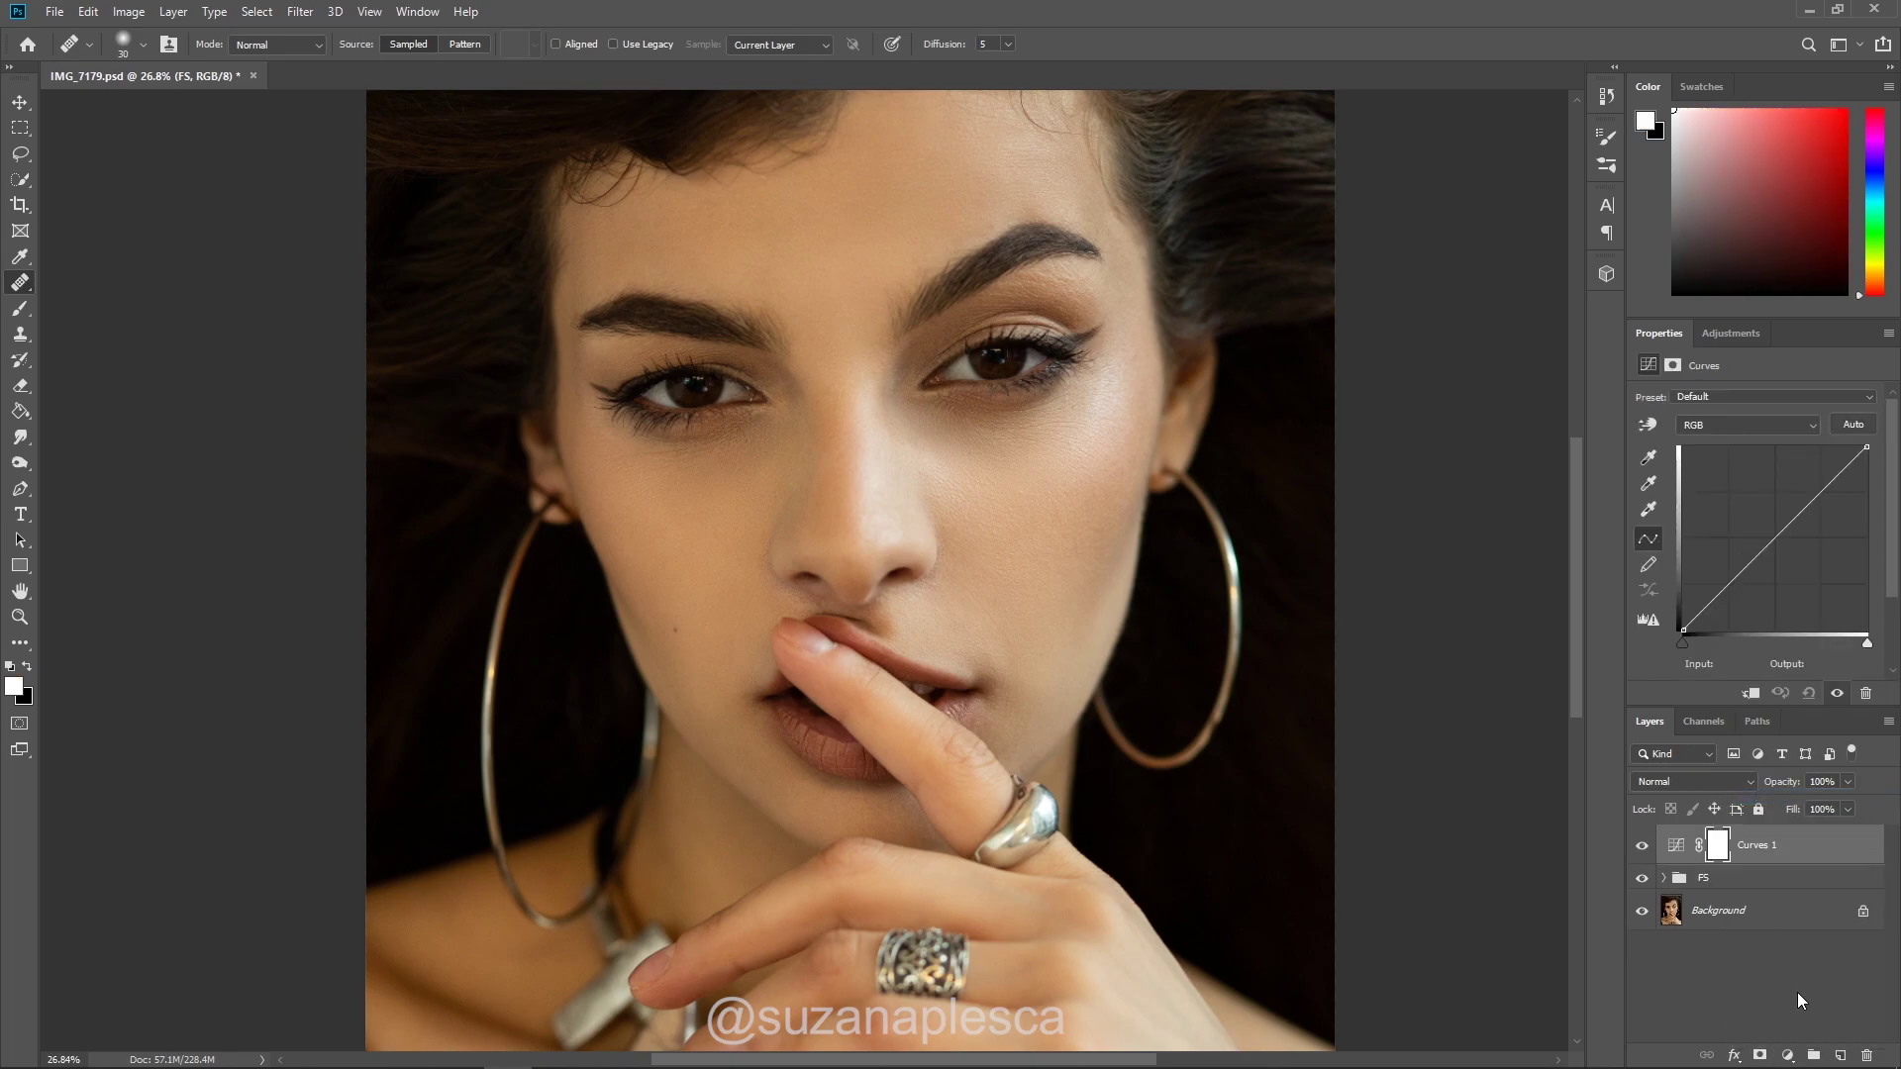
pyautogui.click(1788, 1055)
pyautogui.click(1795, 802)
pyautogui.keyDown('shift'); pyautogui.click(1785, 882); pyautogui.keyUp('shift')
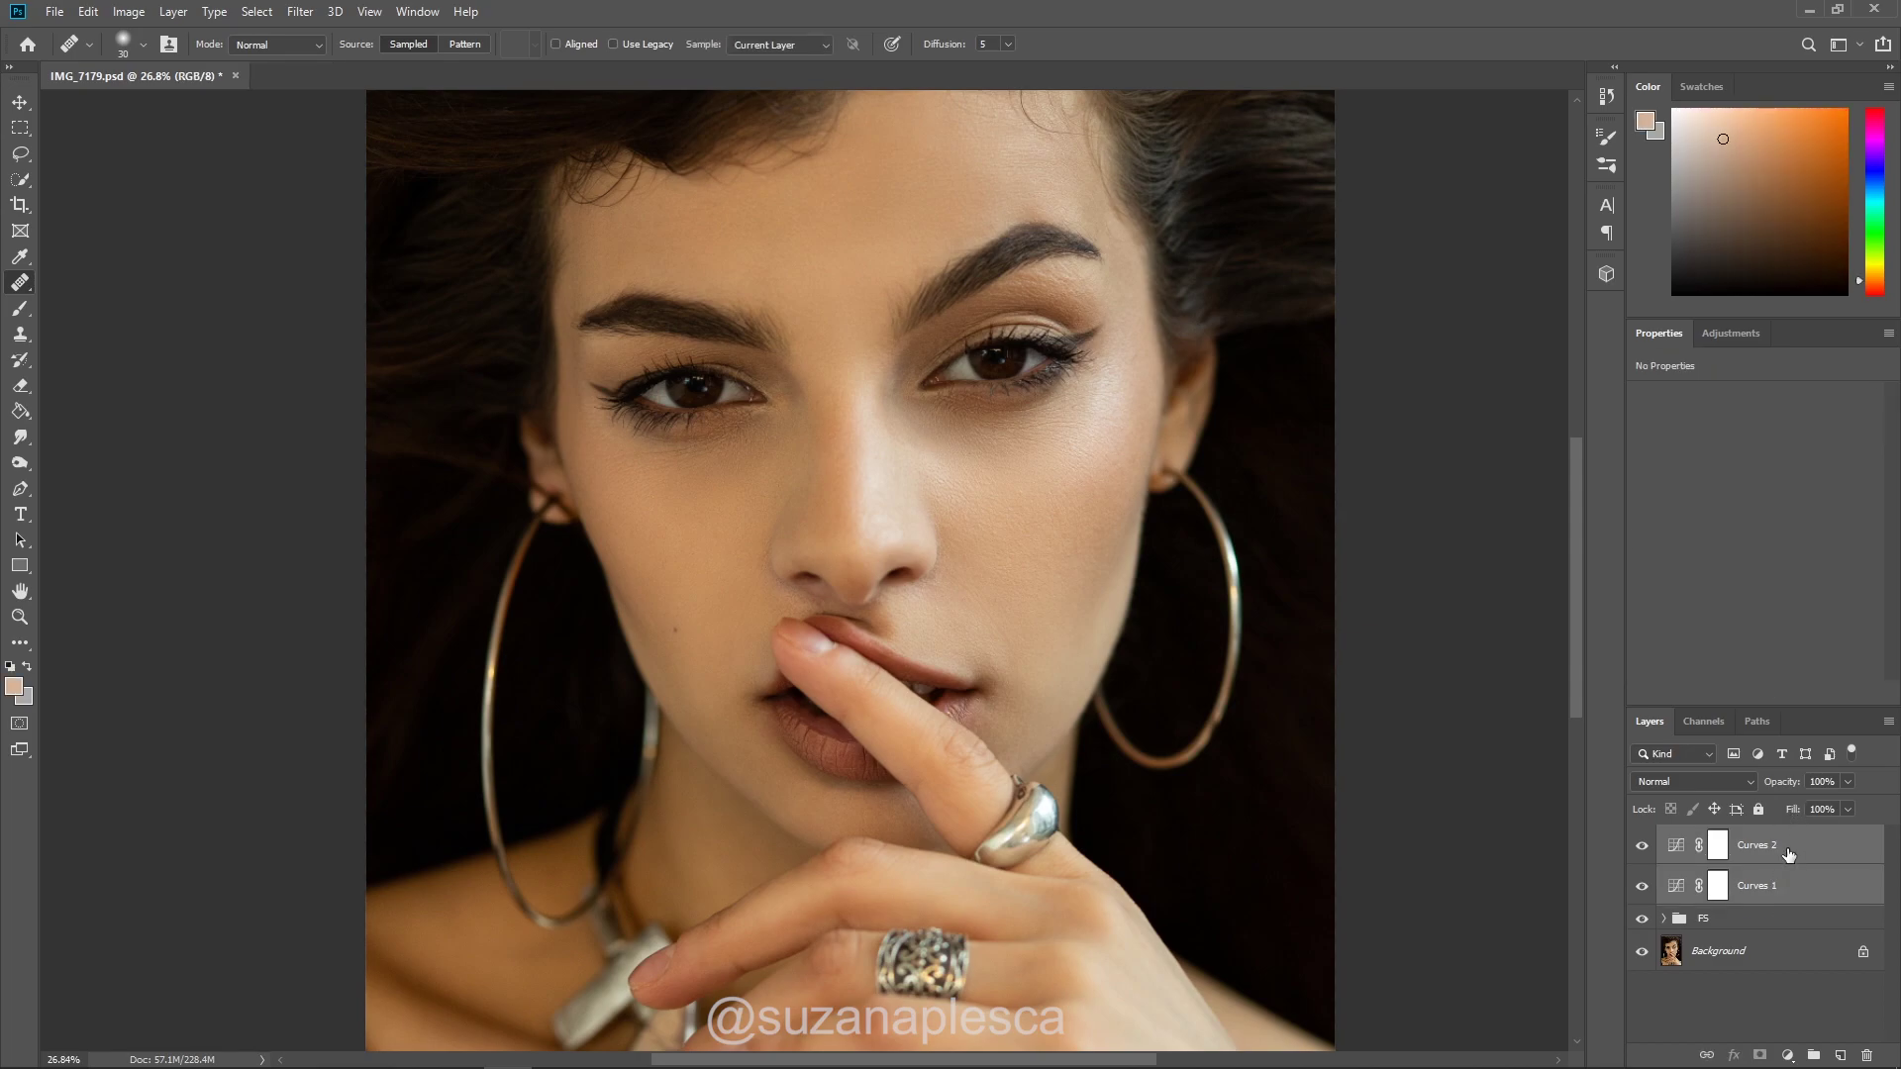
pyautogui.hotkey('ctrl', 'g')
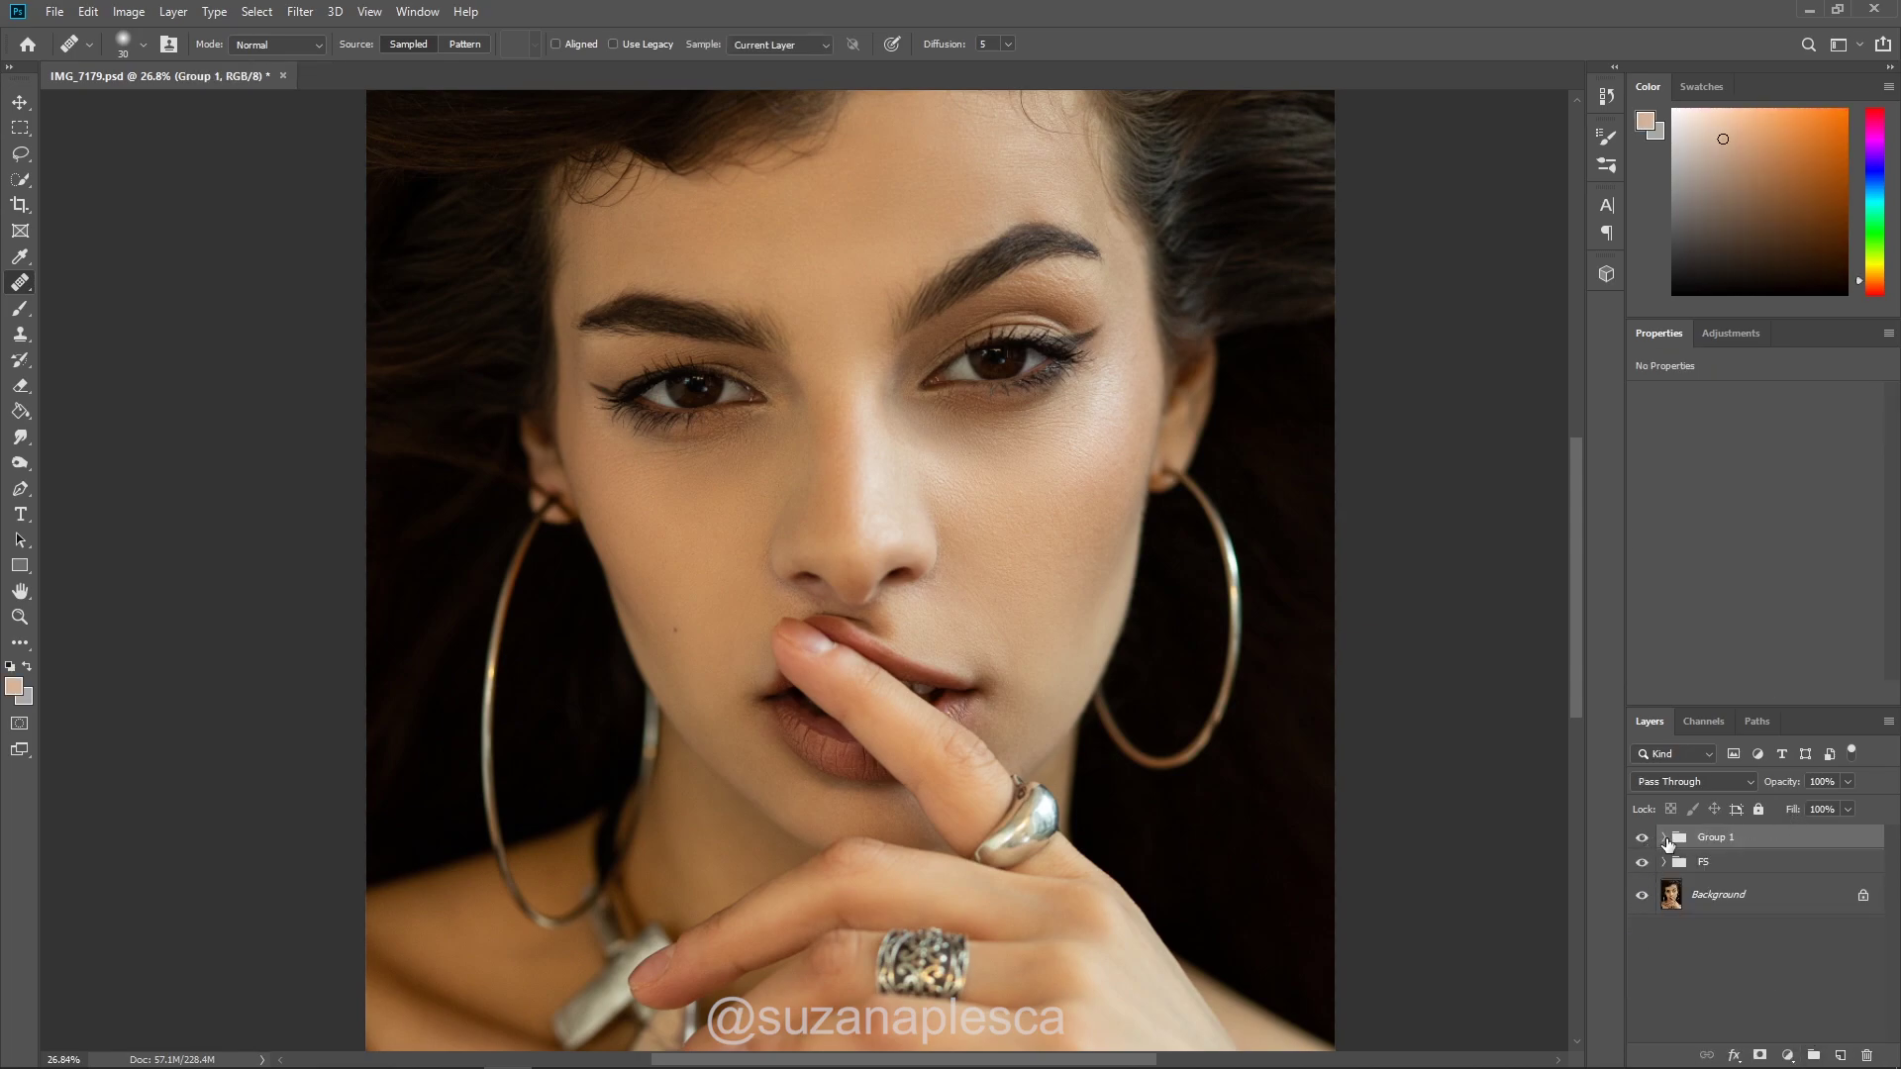
# - Expand the new group holding the two Curves layers and rename it D&B
pyautogui.click(1665, 837)
pyautogui.doubleClick(1713, 838)
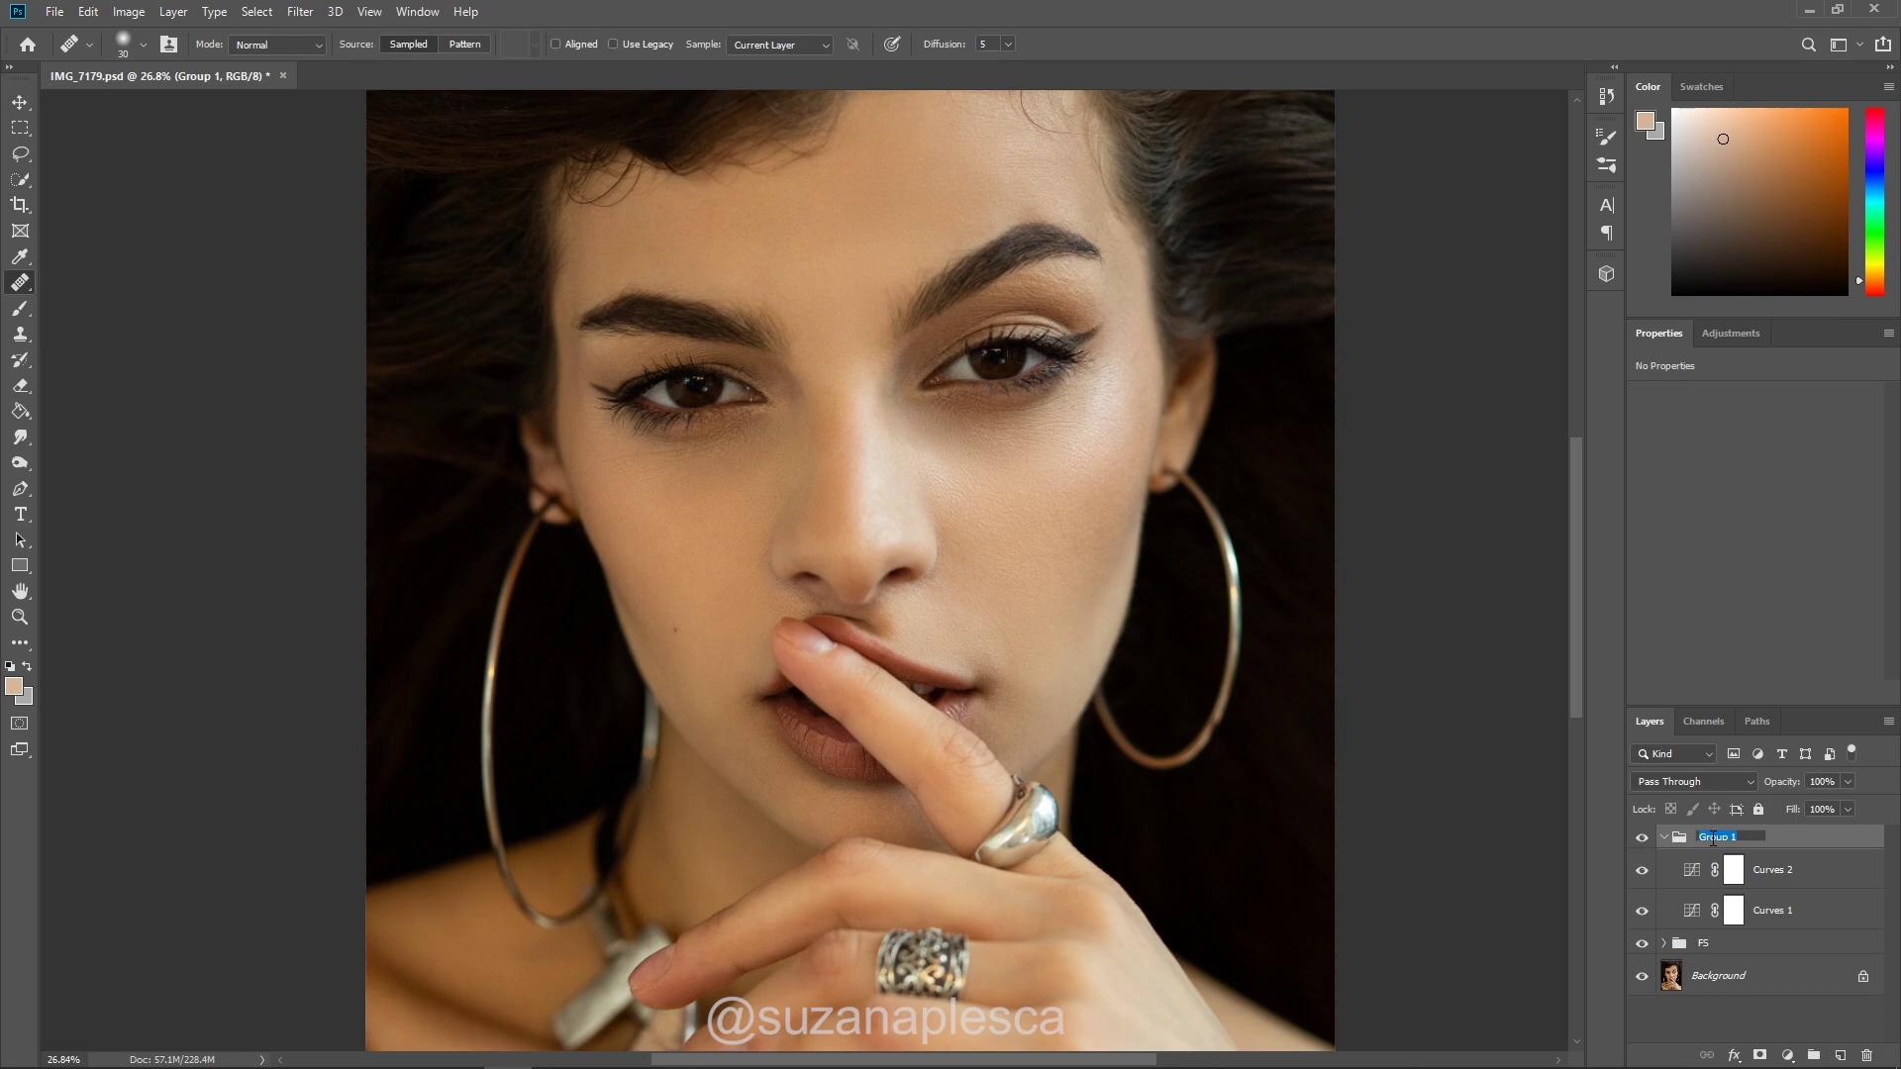
pyautogui.write('D&B')
# - Rename the upper Curves layer Dodge and the lower Curves layer Burn
pyautogui.doubleClick(1773, 870)
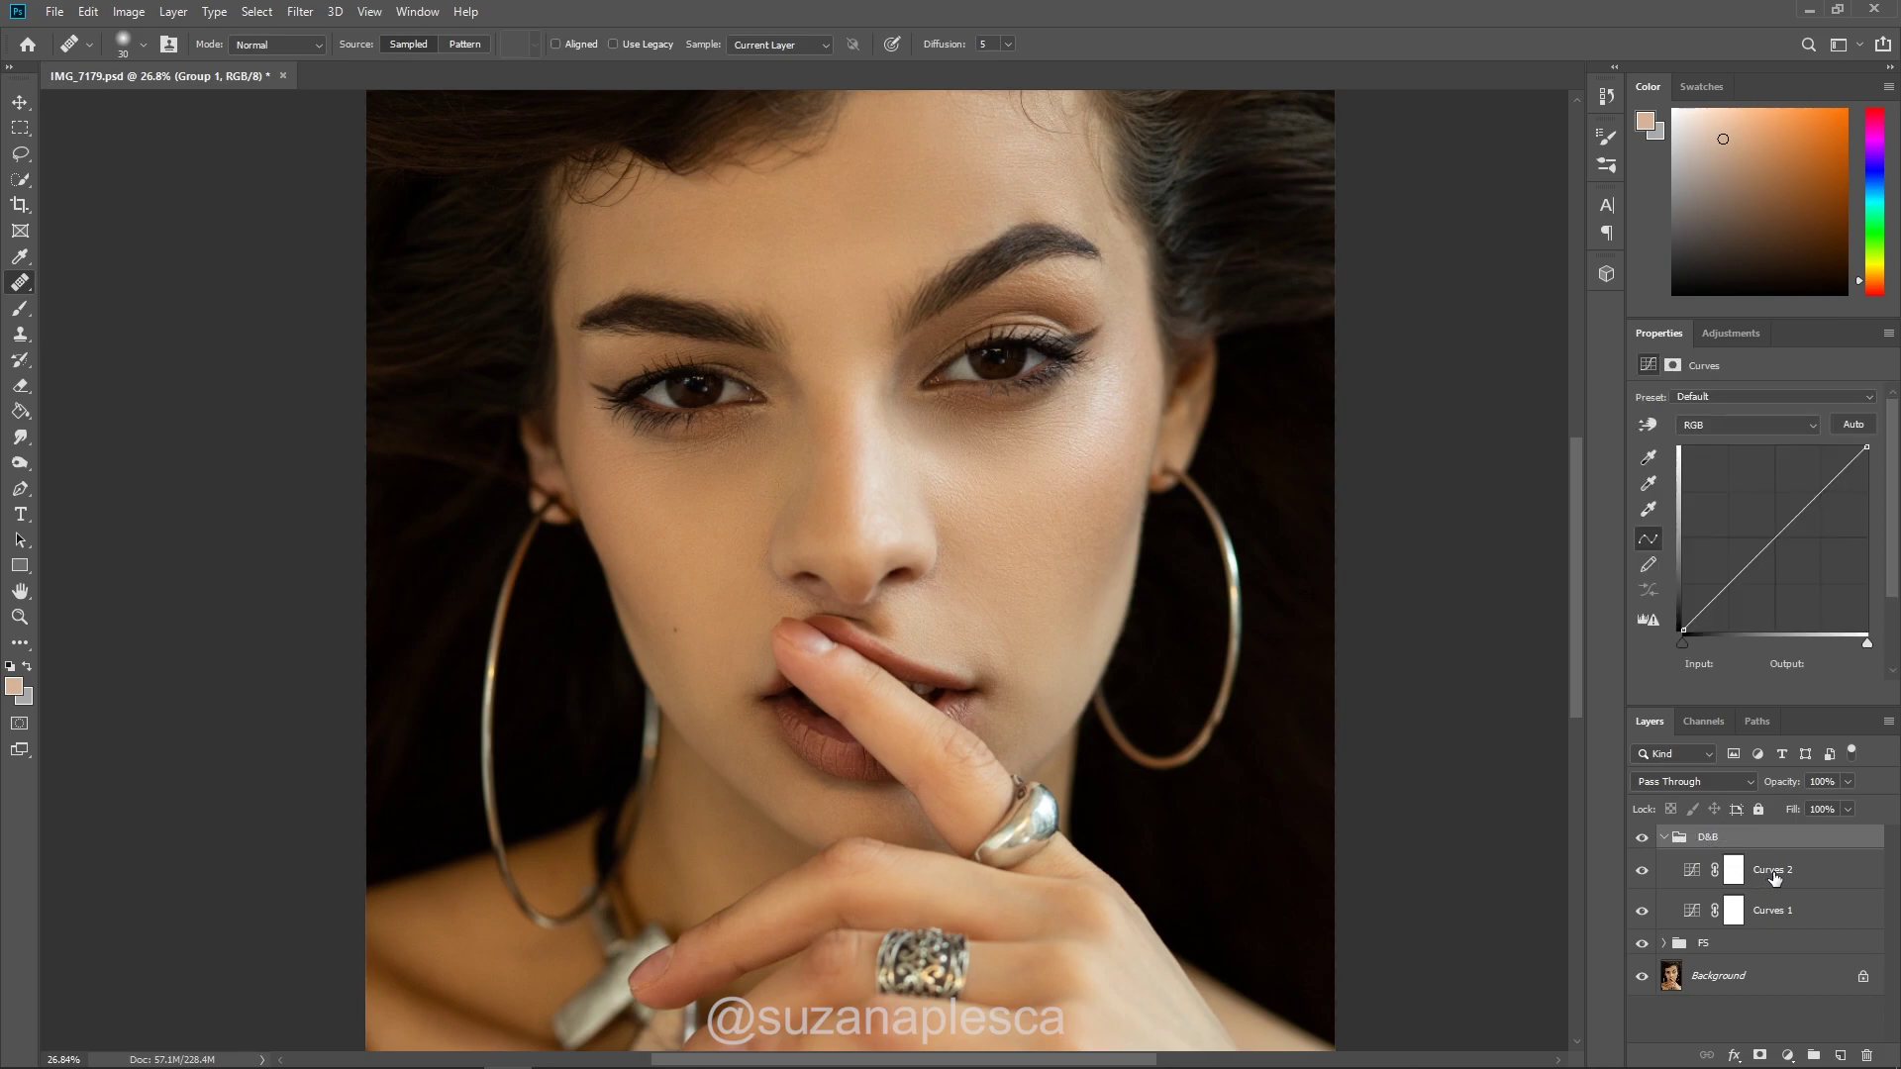
pyautogui.write('Dodge')
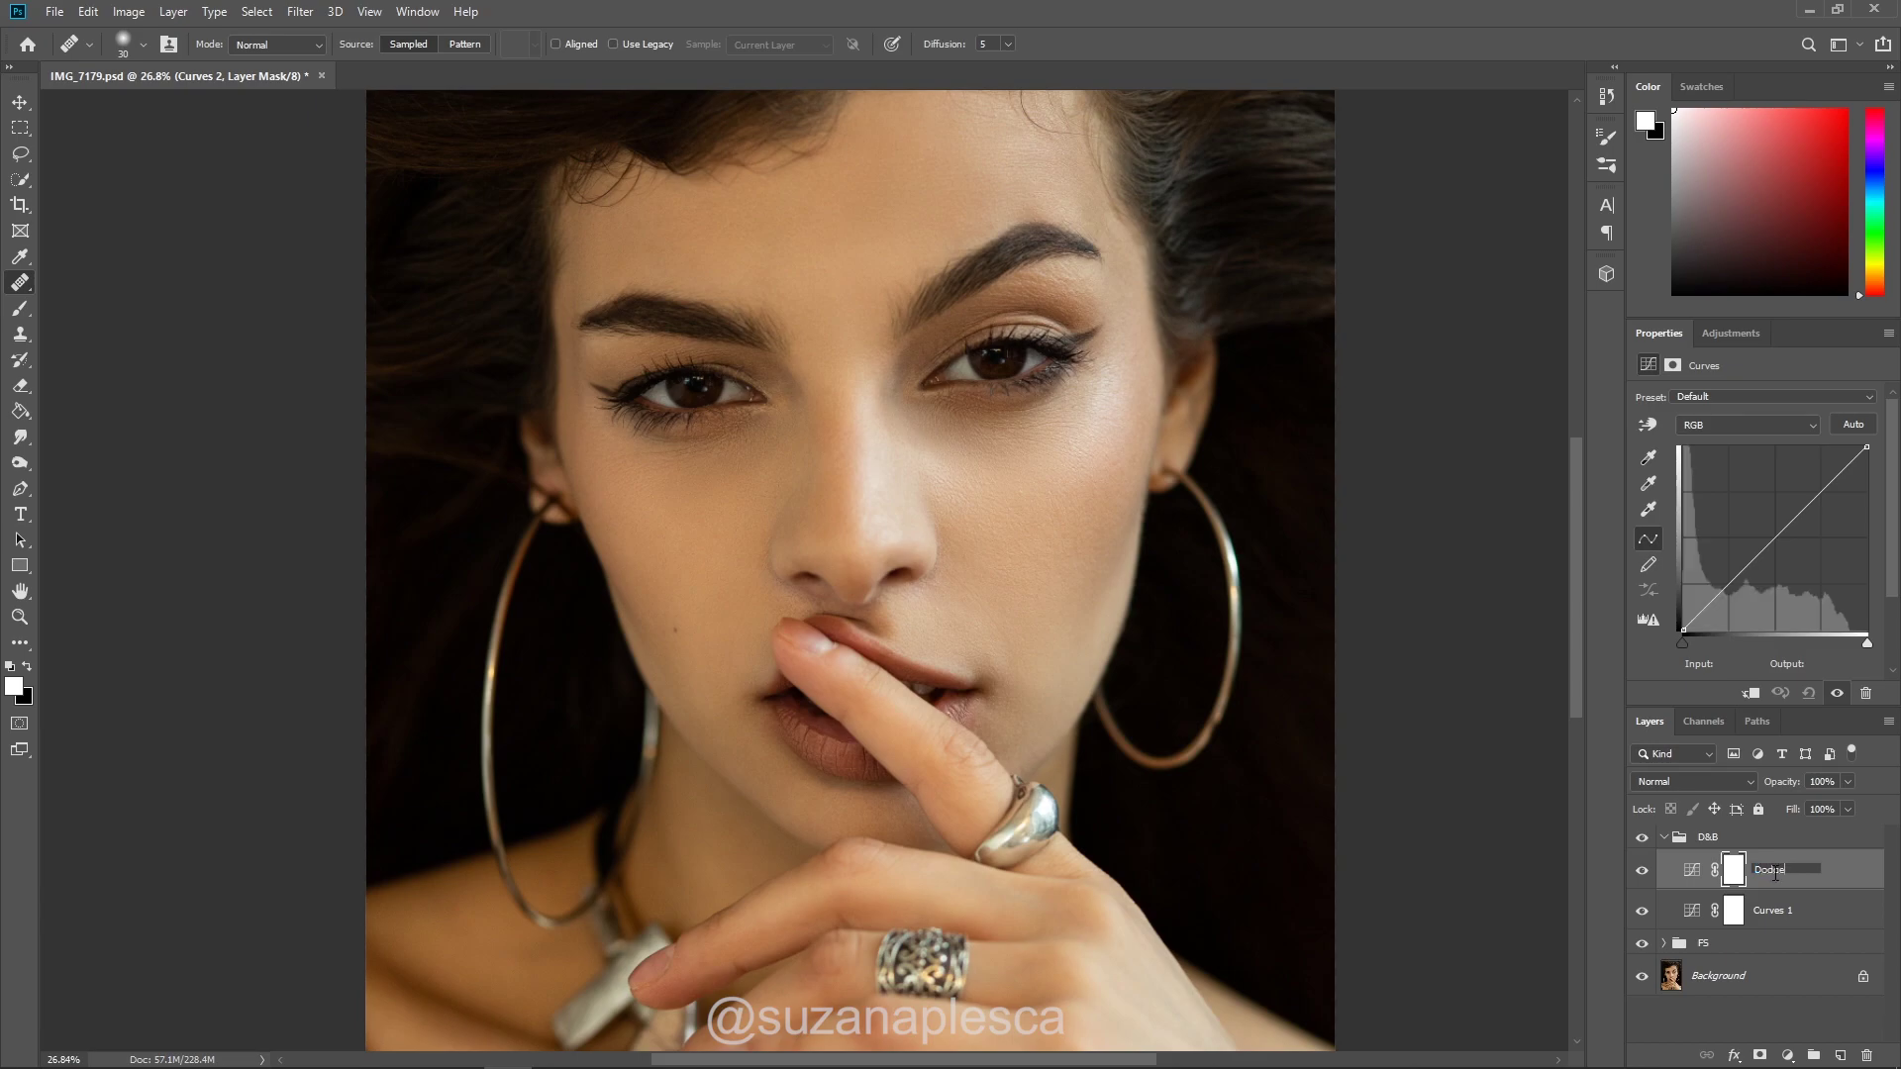
pyautogui.doubleClick(1772, 910)
pyautogui.write('Burn')
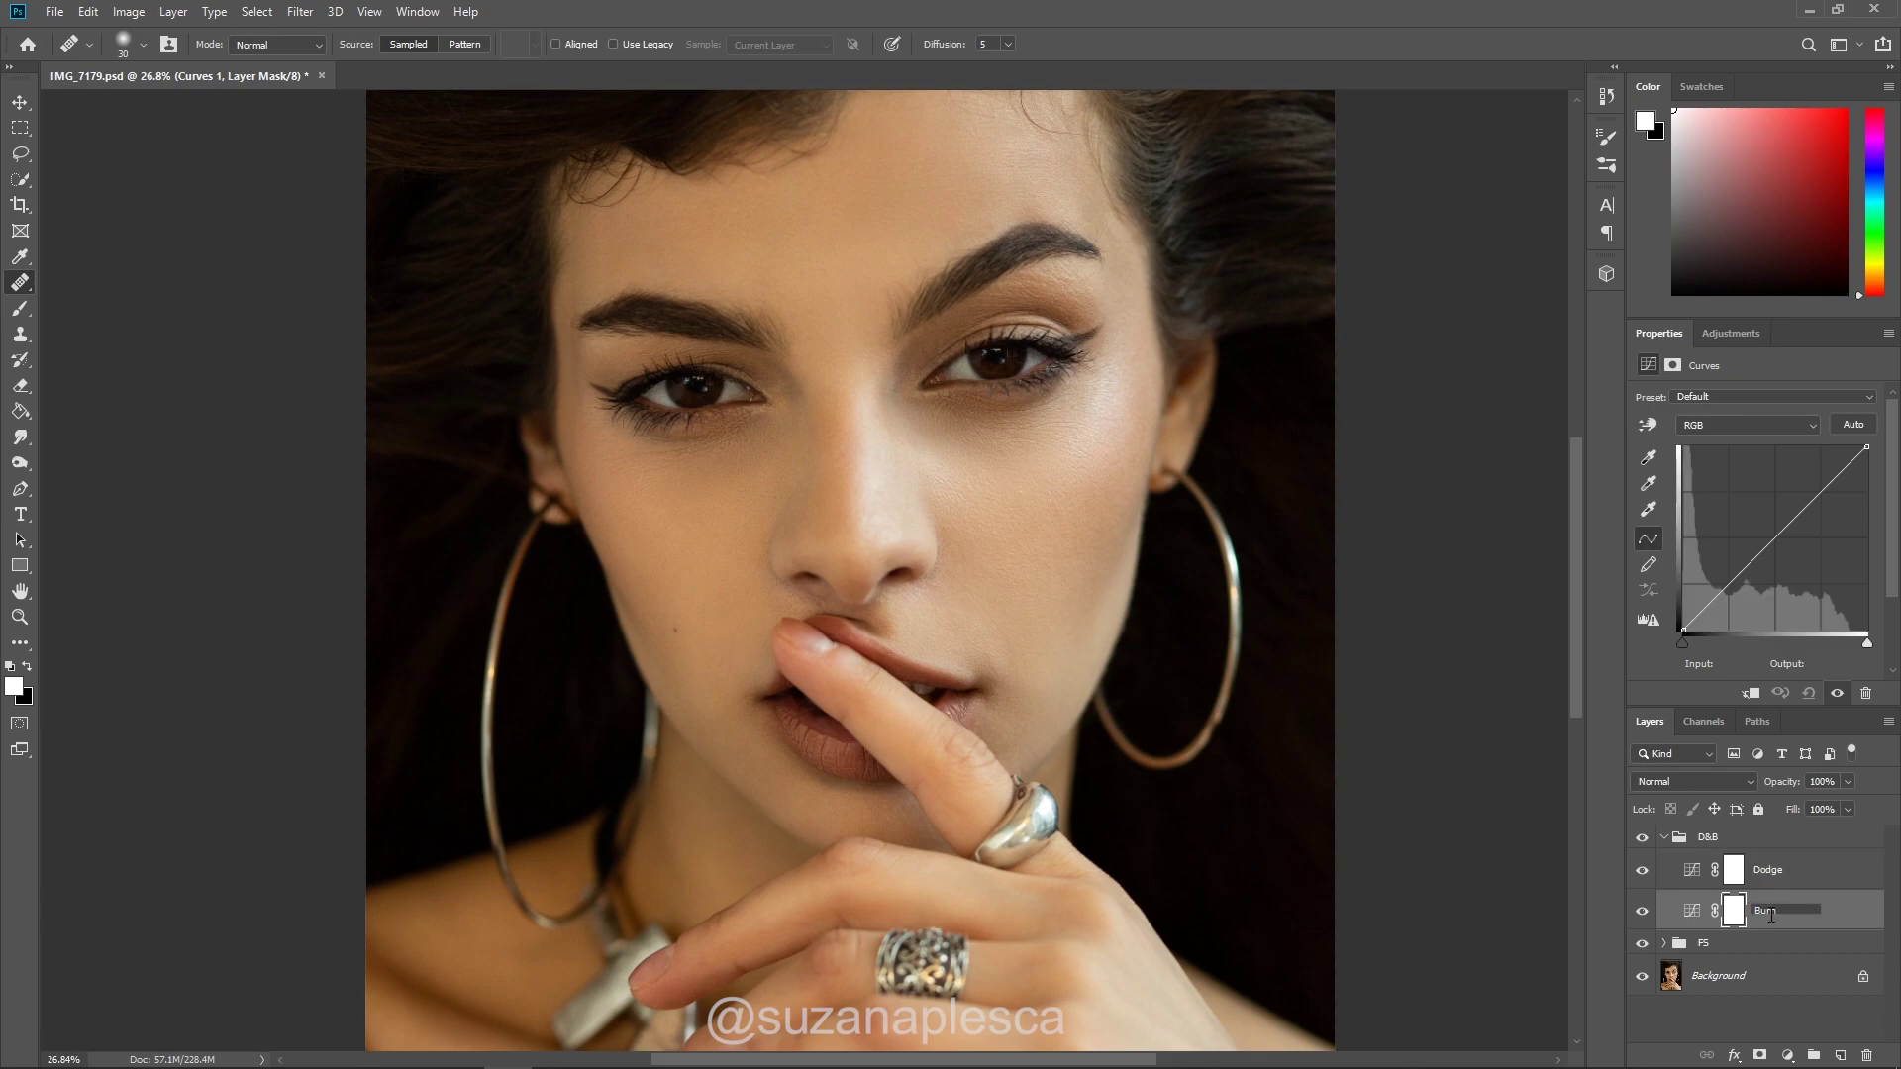
pyautogui.press('Return')
# - Brighten the Dodge layer by raising its curve from input 163 to output 218, sampled on the cheek, and invert its mask to black
pyautogui.click(1769, 886)
pyautogui.click(1643, 421)
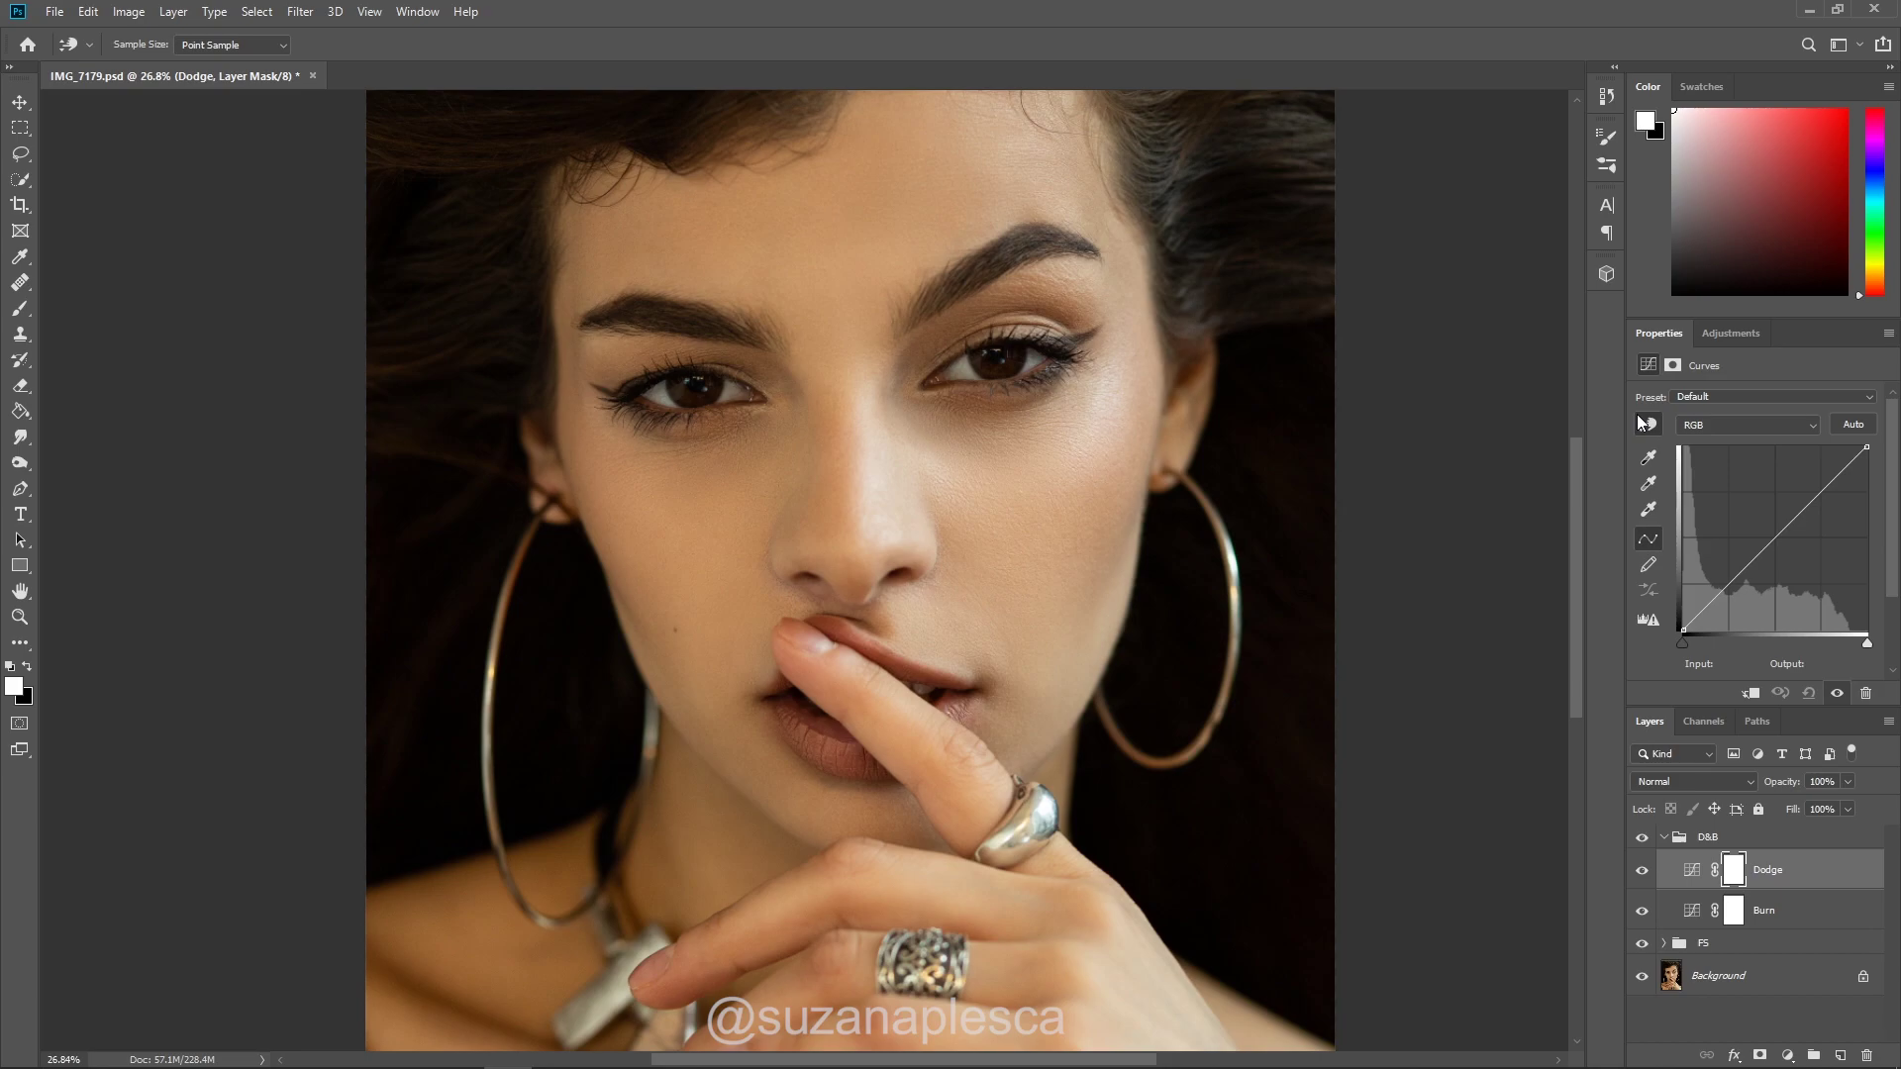
pyautogui.click(1639, 418)
pyautogui.moveTo(1010, 513); pyautogui.dragTo(1007, 464)
pyautogui.hotkey('ctrl', 'i')
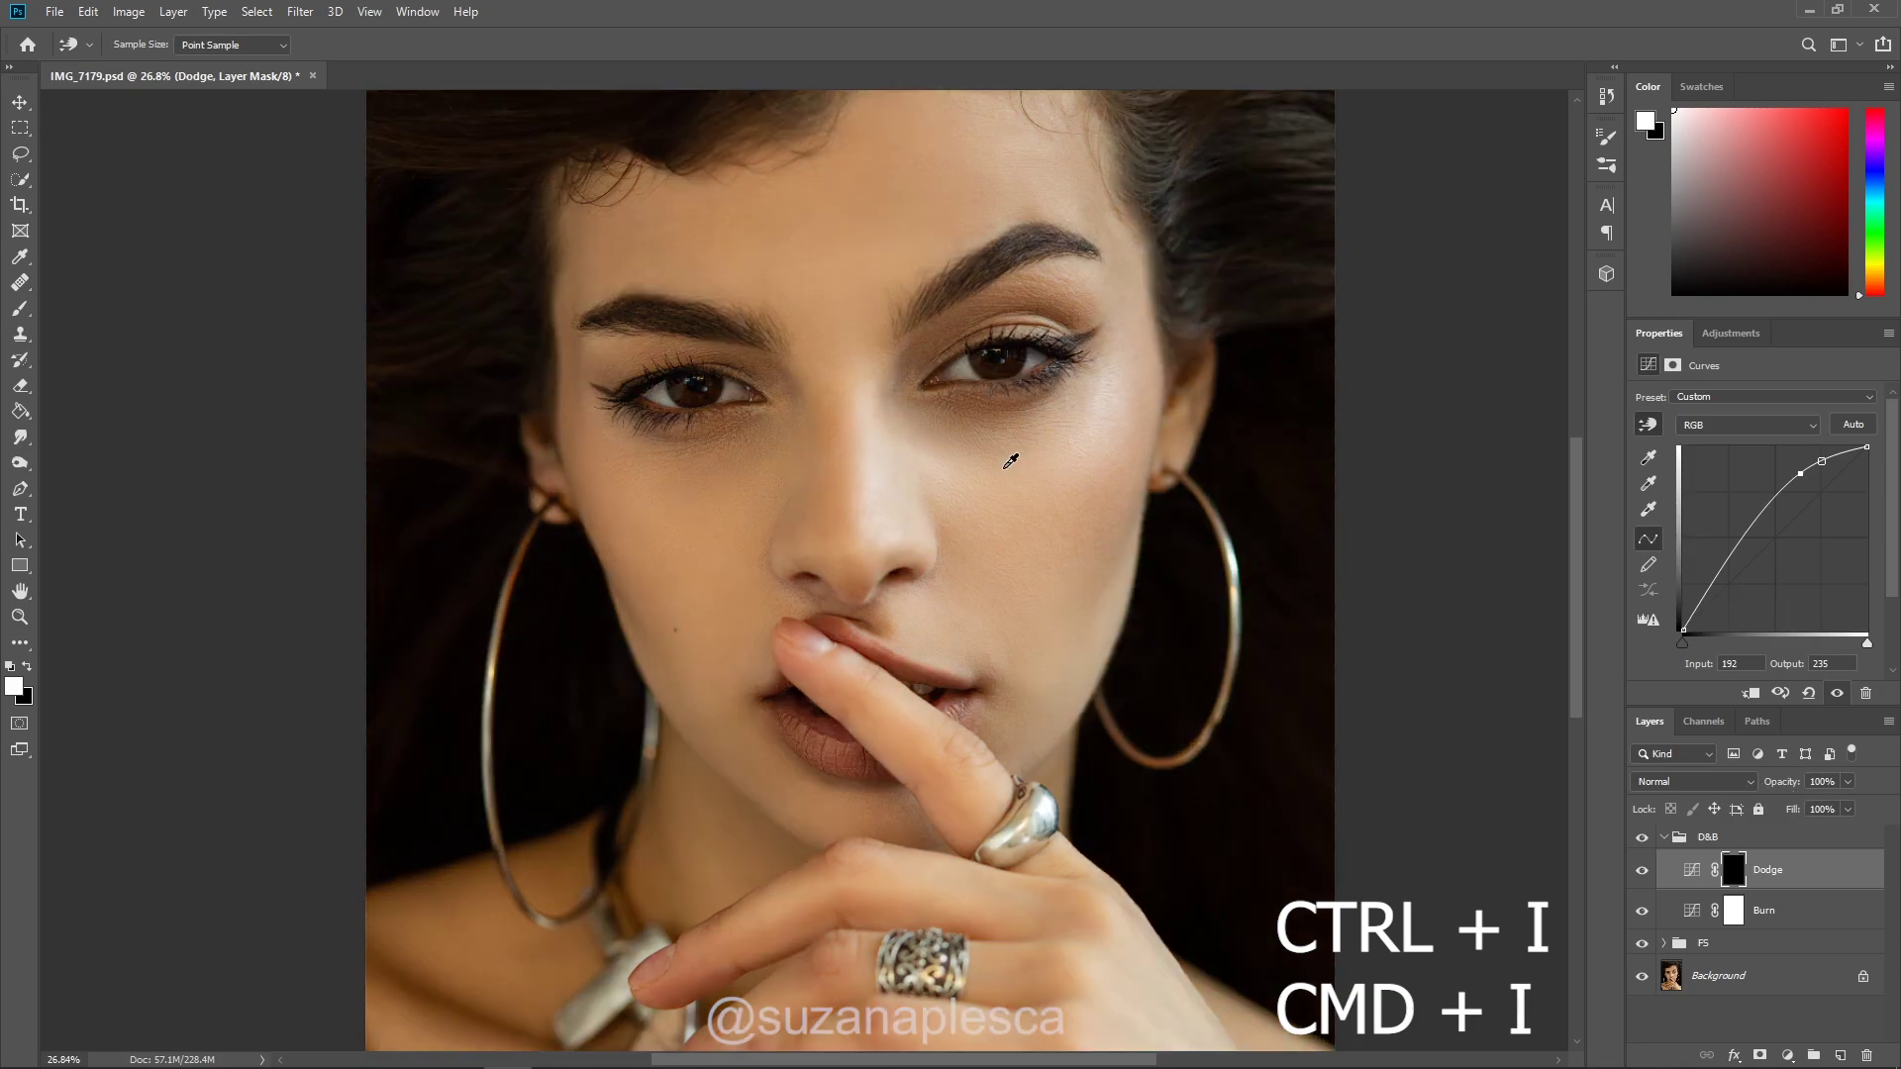
pyautogui.press('j')
# - Darken the Burn layer by lowering its curve at input 151 to output 92, sampled on the cheek, and invert its mask to black
pyautogui.click(1822, 913)
pyautogui.click(1644, 421)
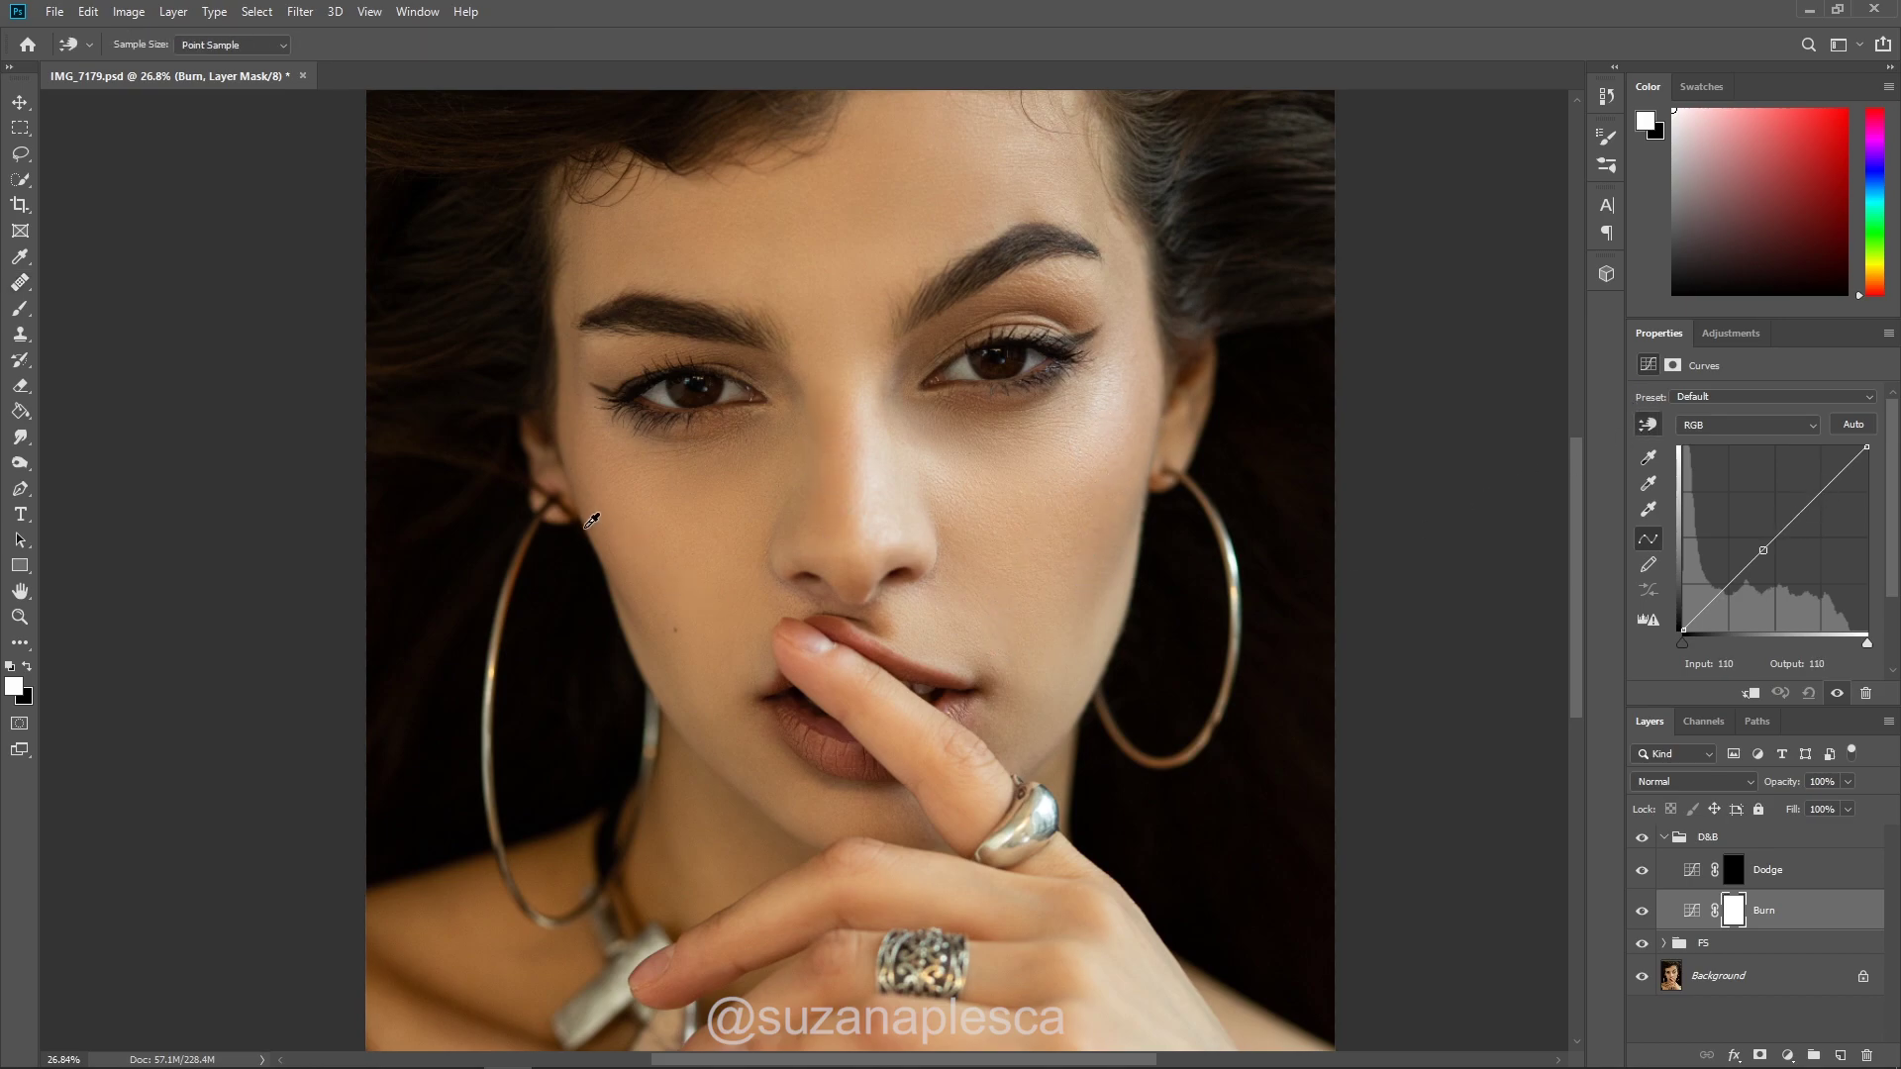
pyautogui.moveTo(1109, 507); pyautogui.dragTo(1102, 567)
pyautogui.hotkey('ctrl', 'i')
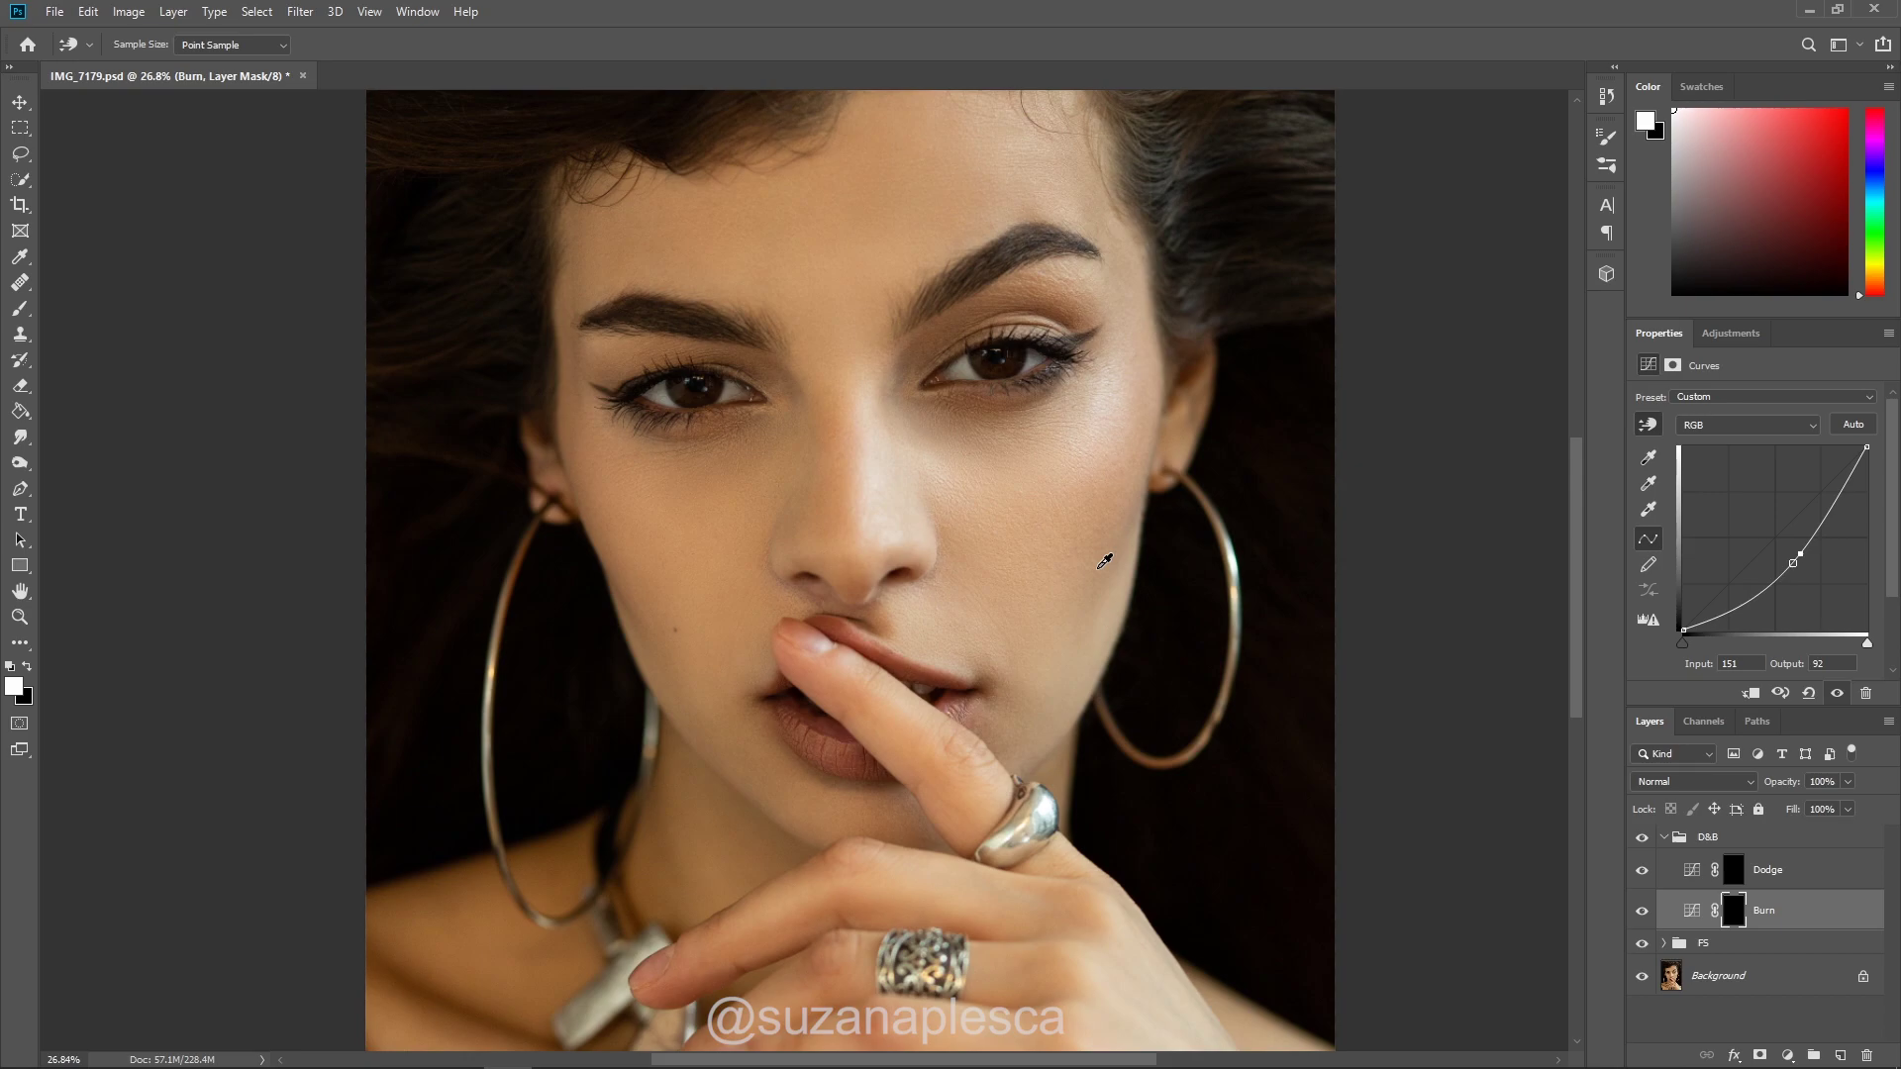
pyautogui.press('j')
# - Paint a white highlight down the nose bridge on the Dodge mask with the Brush tool at 24% opacity and 34% flow
pyautogui.click(1772, 869)
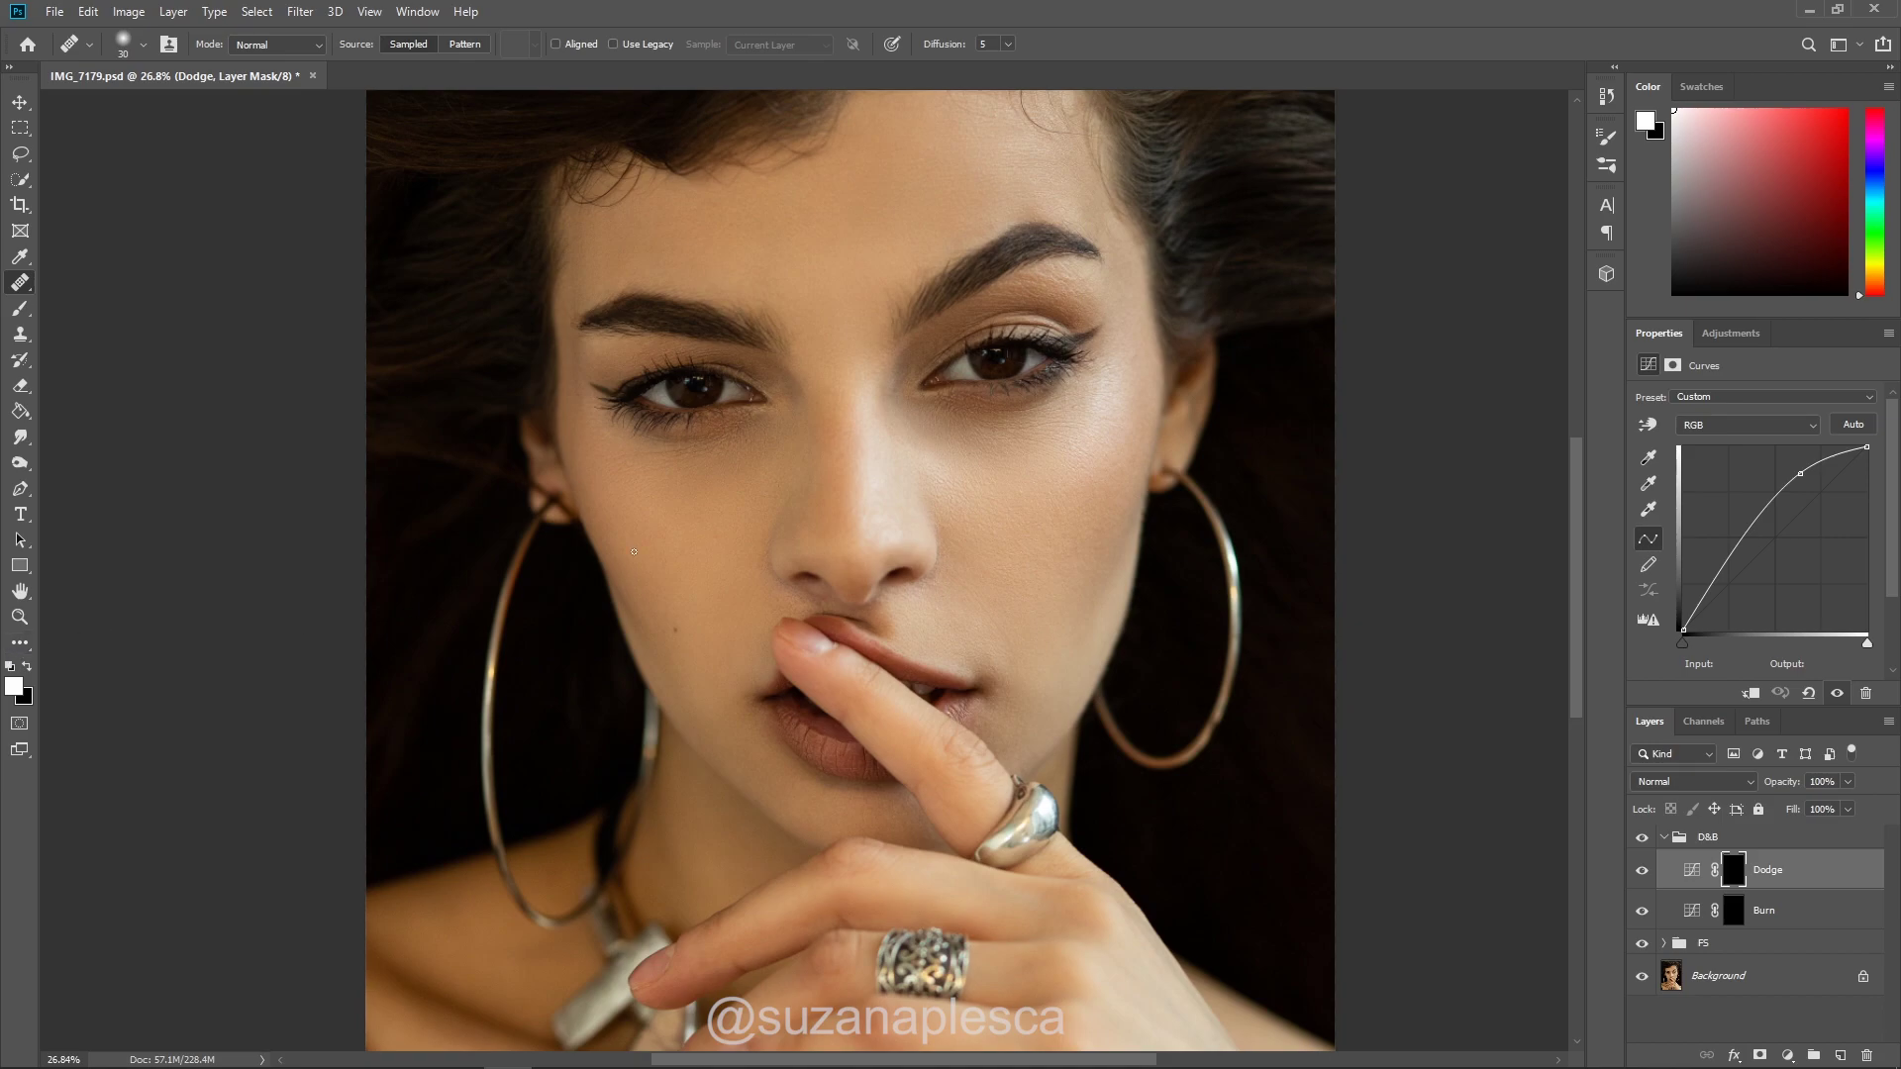
pyautogui.click(20, 308)
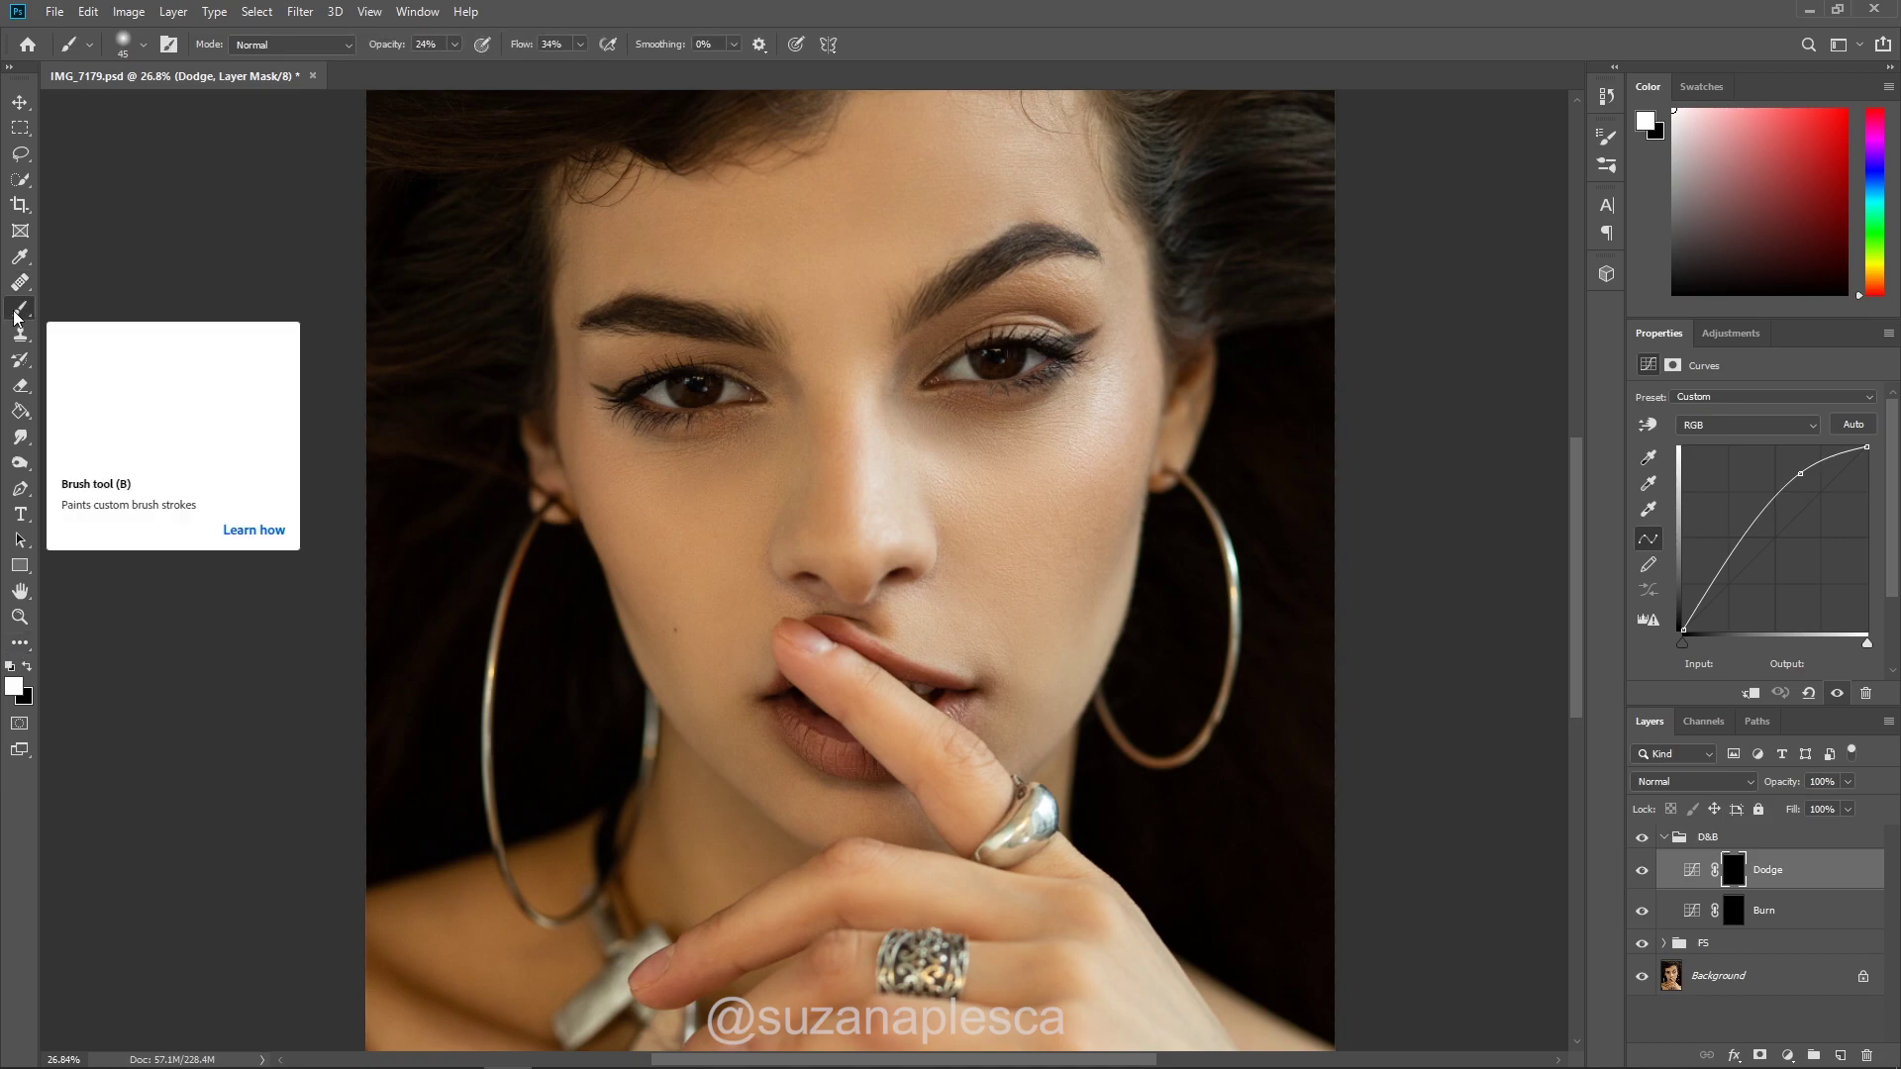
pyautogui.click(558, 44)
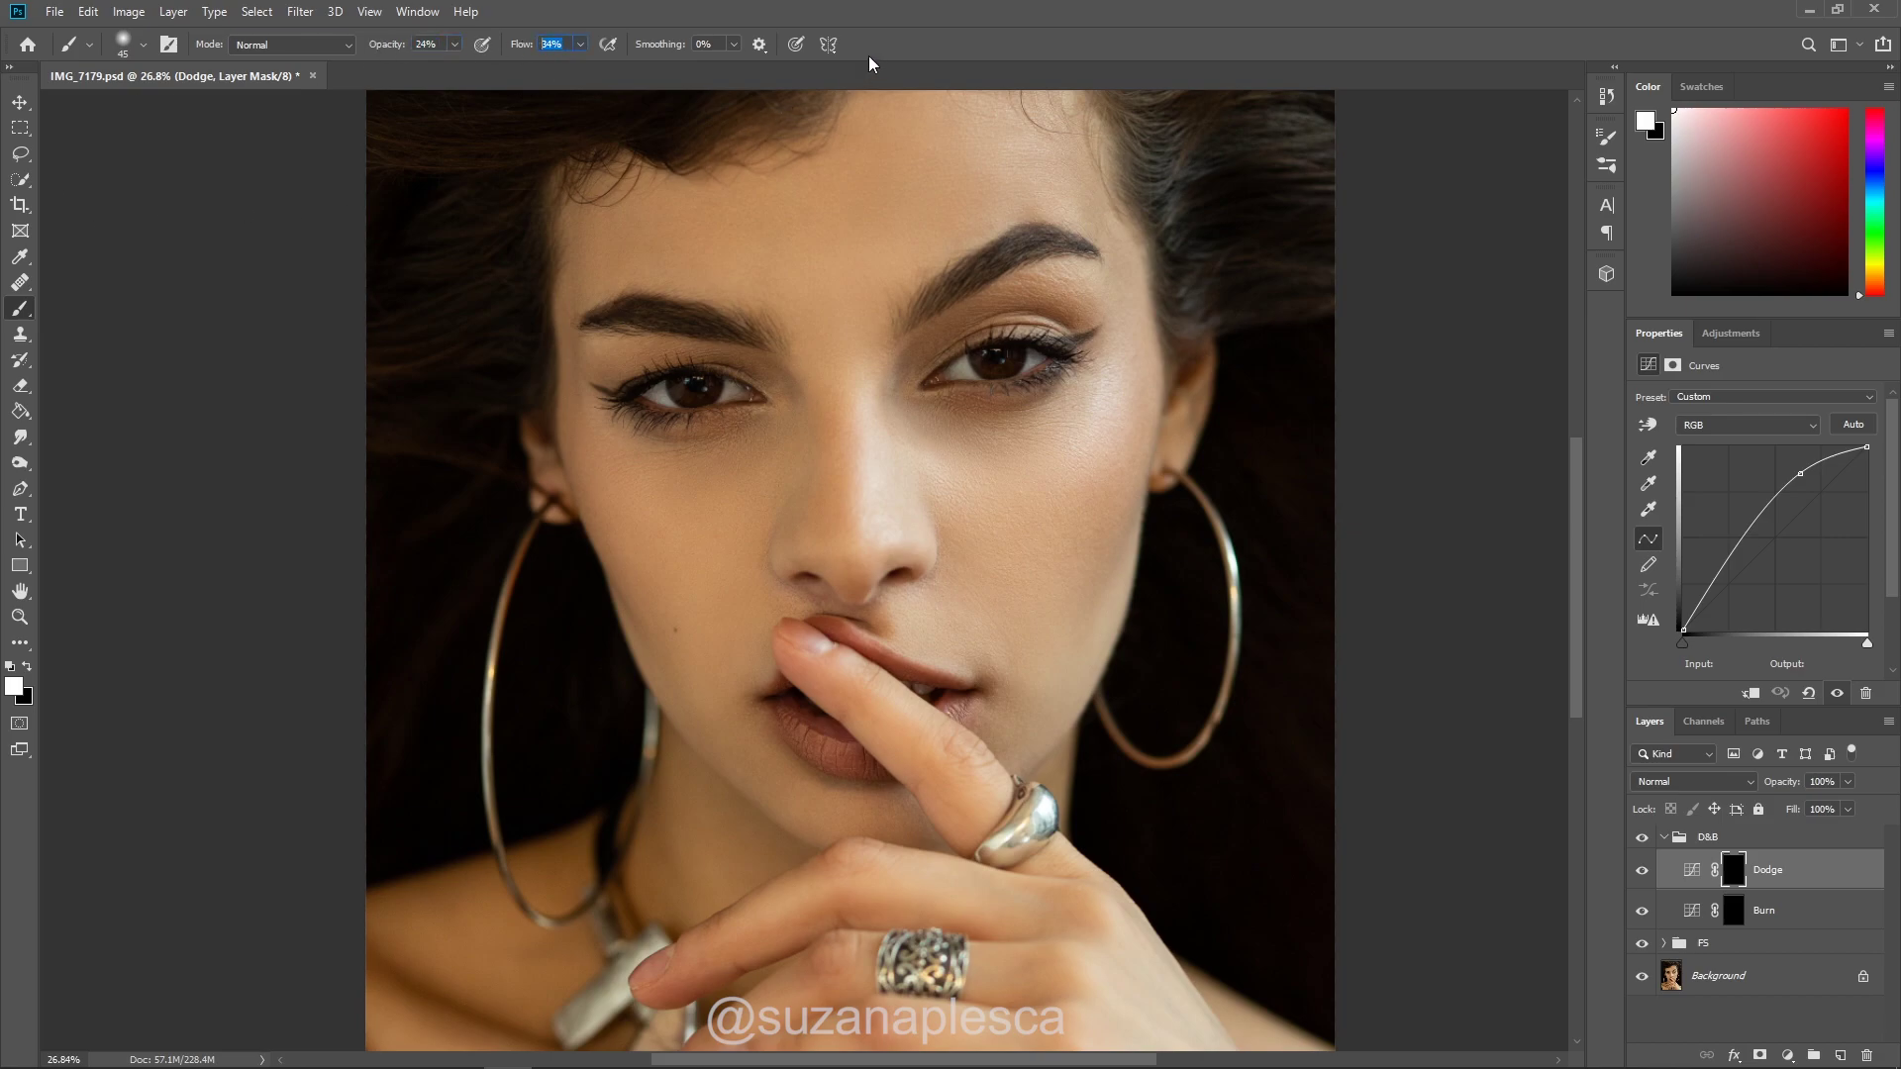
pyautogui.scroll(1, 916, 370)
pyautogui.scroll(1, 861, 391)
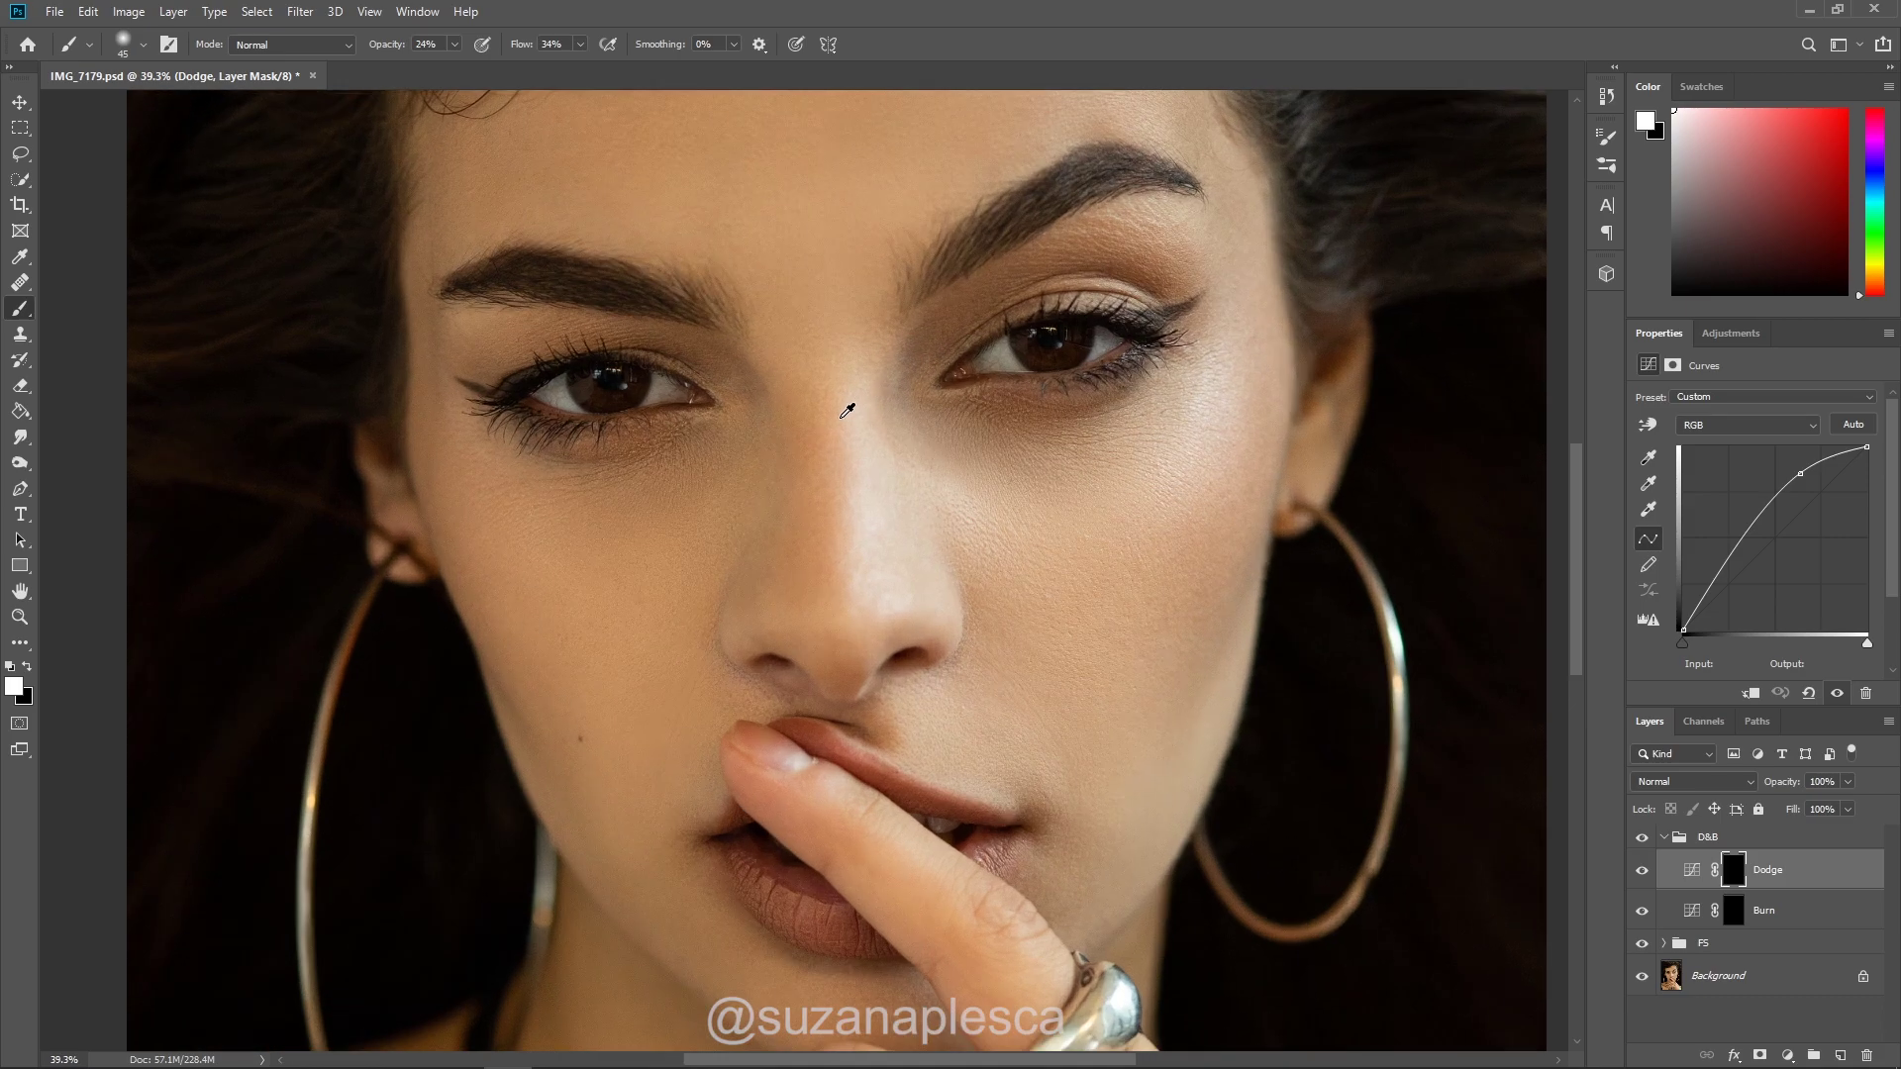
pyautogui.press(']')
pyautogui.press(']')
pyautogui.press(']')
pyautogui.press(']')
pyautogui.press(']')
pyautogui.press(']')
pyautogui.press(']')
pyautogui.moveTo(841, 382); pyautogui.dragTo(859, 621)
# - Brighten the area between the eyebrows and the lower forehead on the Dodge mask, enlarging the soft white brush up to 500 px
pyautogui.press(']')
pyautogui.press('[')
pyautogui.press('[')
pyautogui.press('[')
pyautogui.press(']')
pyautogui.press(']')
pyautogui.scroll(3, 909, 591)
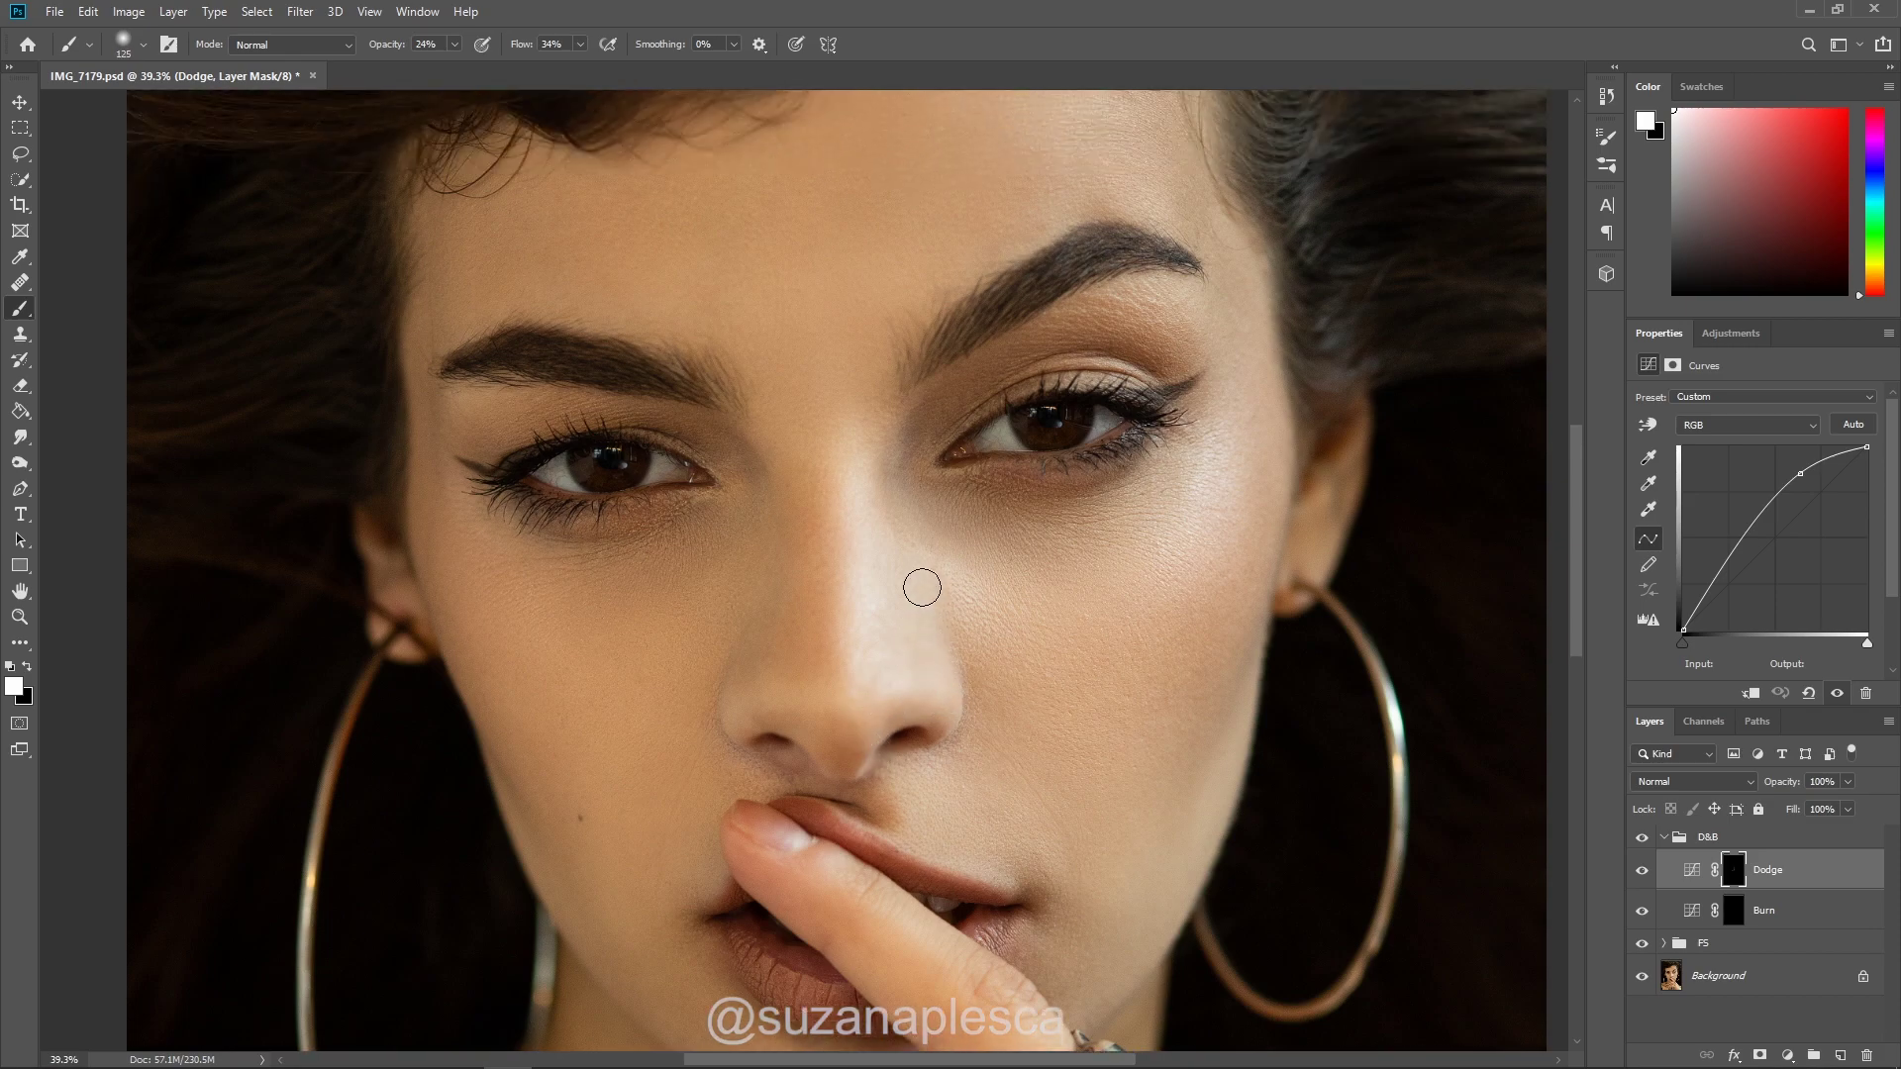
pyautogui.press(']')
pyautogui.press(']')
pyautogui.press(']')
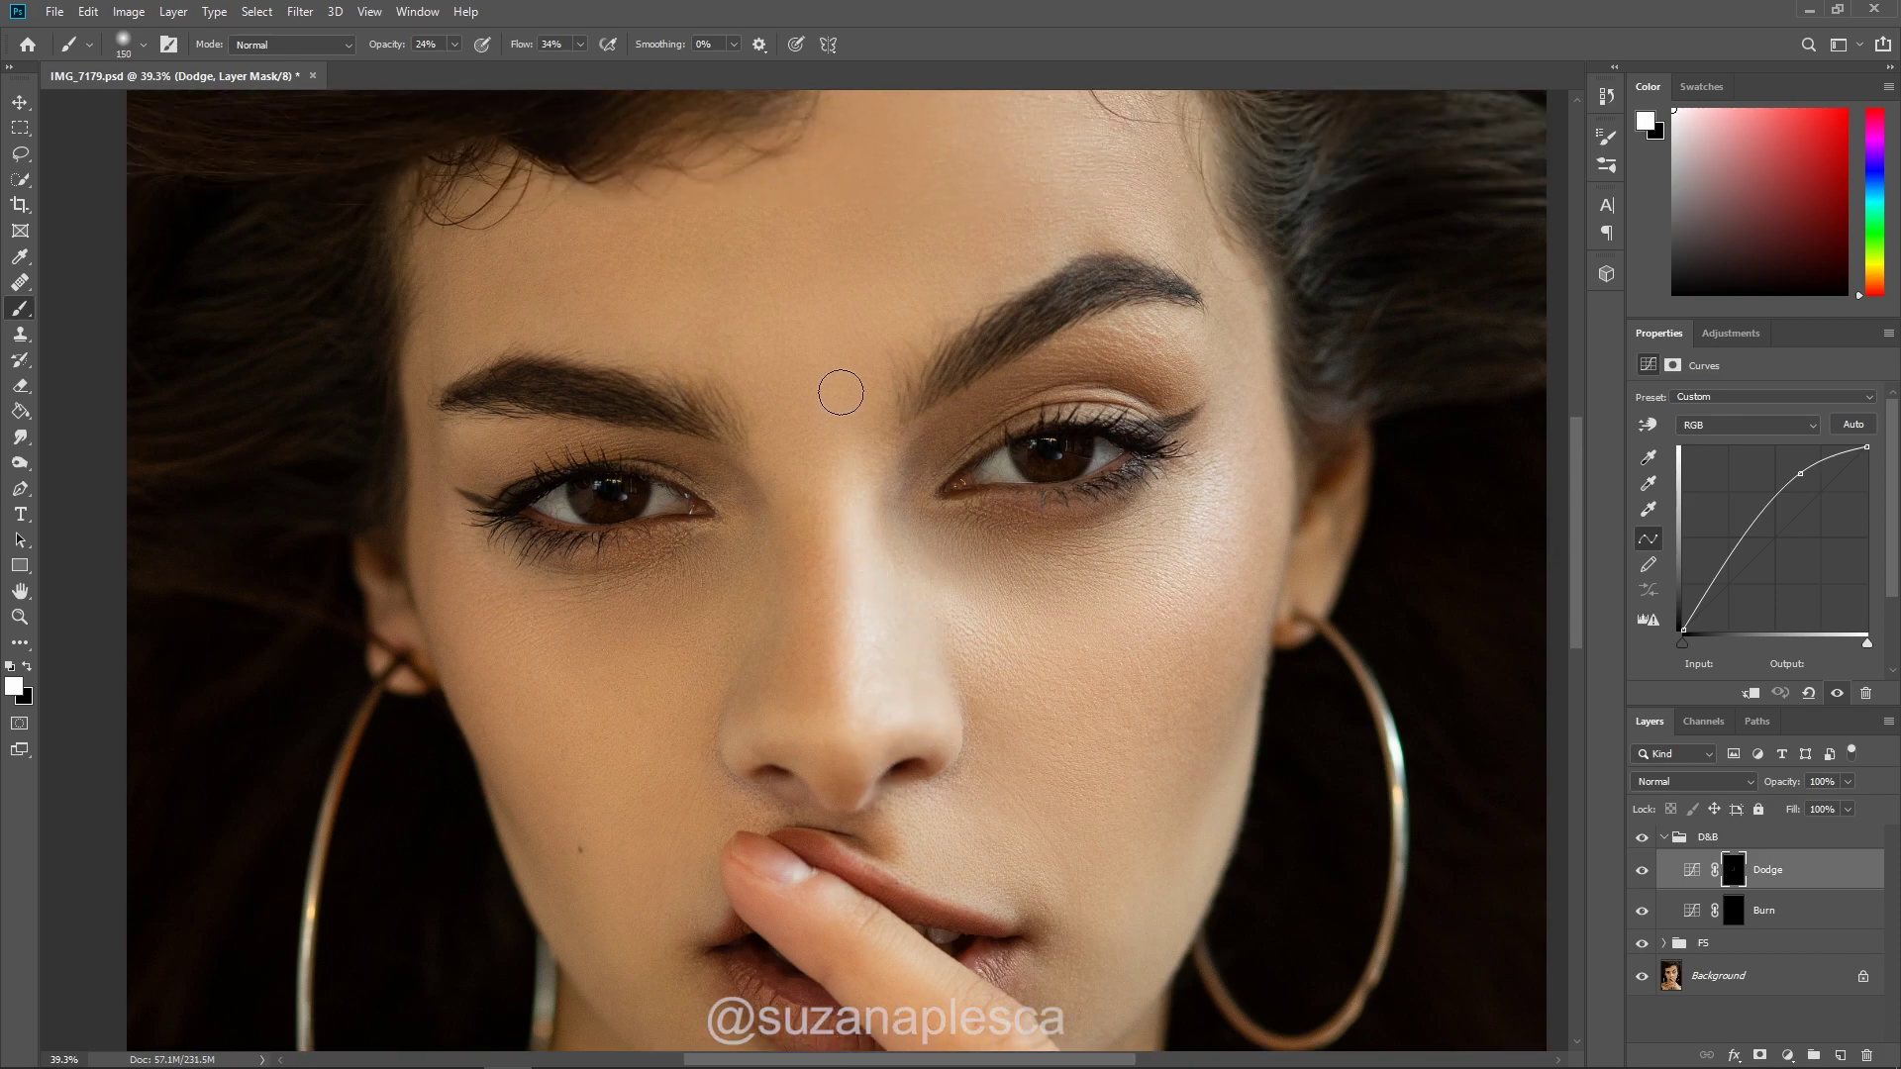
pyautogui.scroll(1, 850, 495)
pyautogui.press(']')
pyautogui.press(']')
pyautogui.press(']')
pyautogui.press(']')
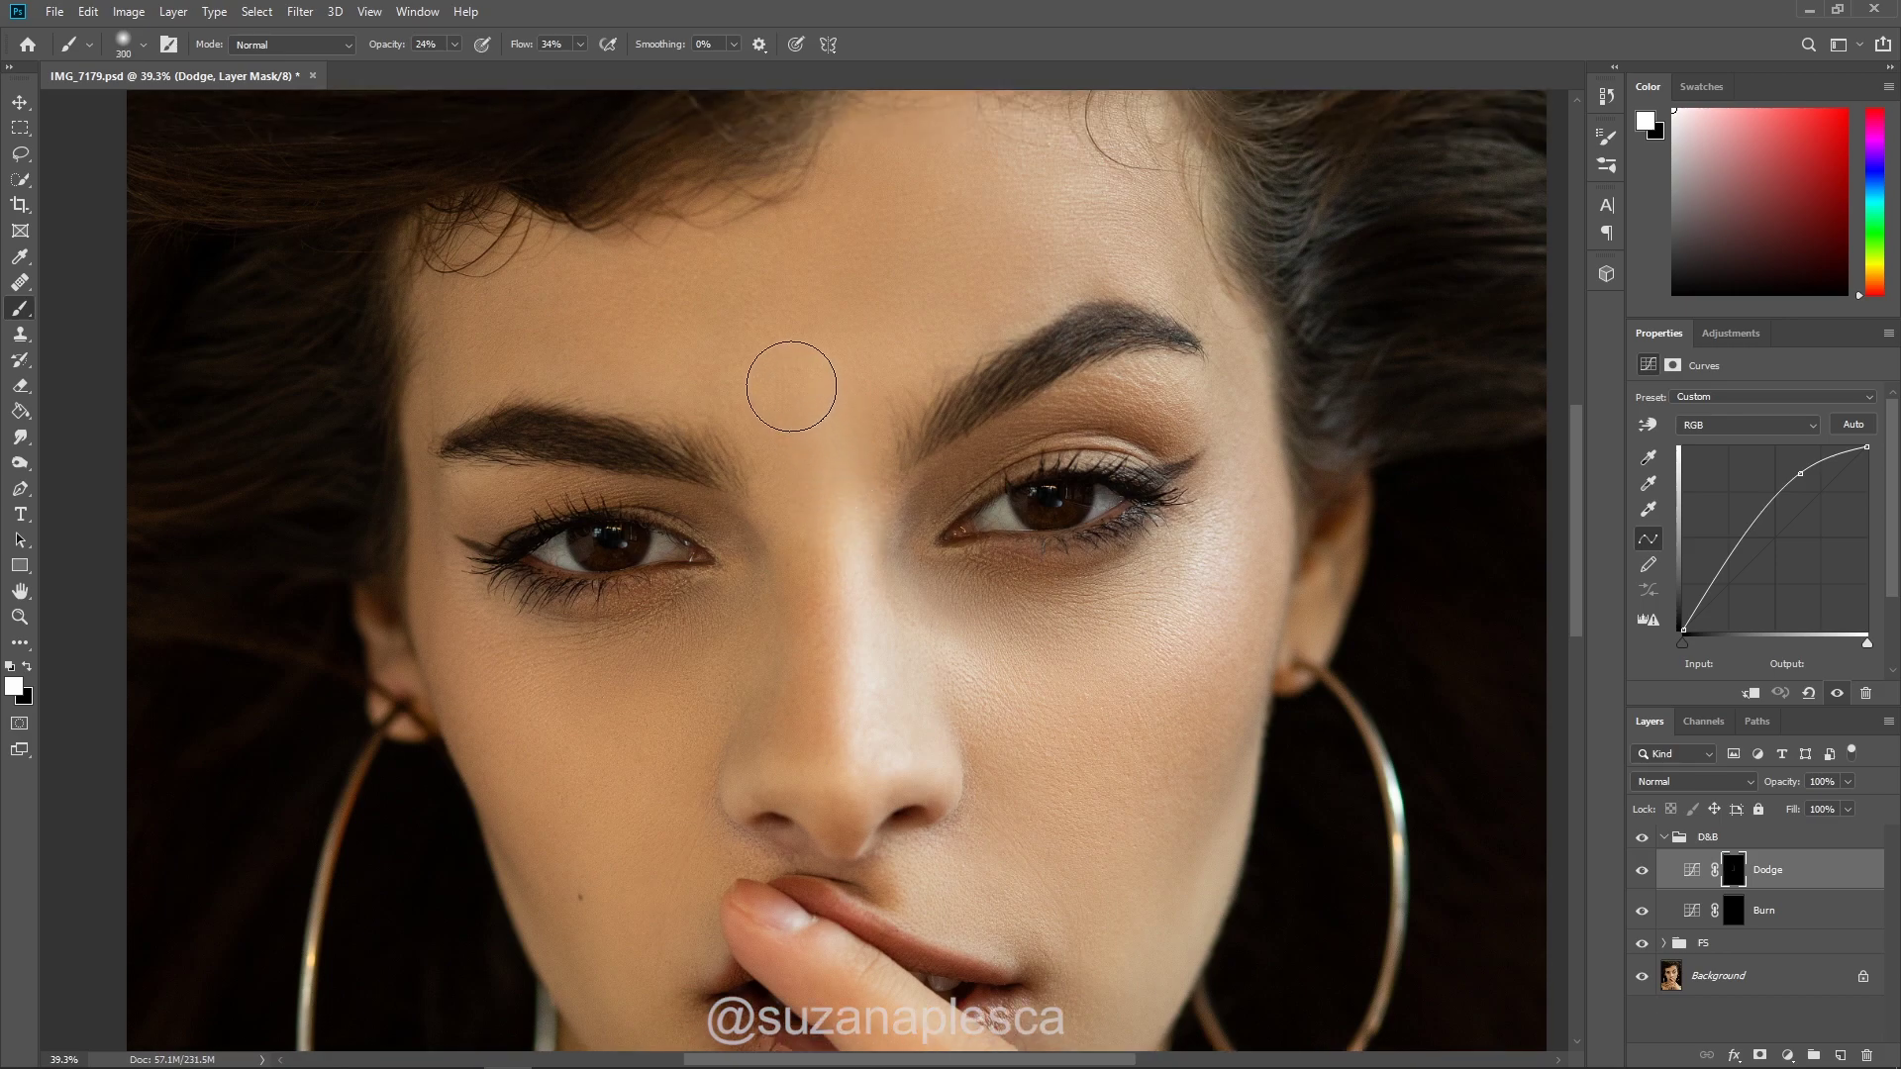
pyautogui.moveTo(861, 427)
pyautogui.mouseDown()
pyautogui.moveTo(868, 364)
pyautogui.moveTo(807, 450)
pyautogui.moveTo(776, 401)
pyautogui.moveTo(802, 480)
pyautogui.moveTo(783, 275)
pyautogui.moveTo(778, 335)
pyautogui.moveTo(790, 249)
pyautogui.moveTo(778, 303)
pyautogui.moveTo(795, 305)
pyautogui.moveTo(752, 372)
pyautogui.mouseUp()
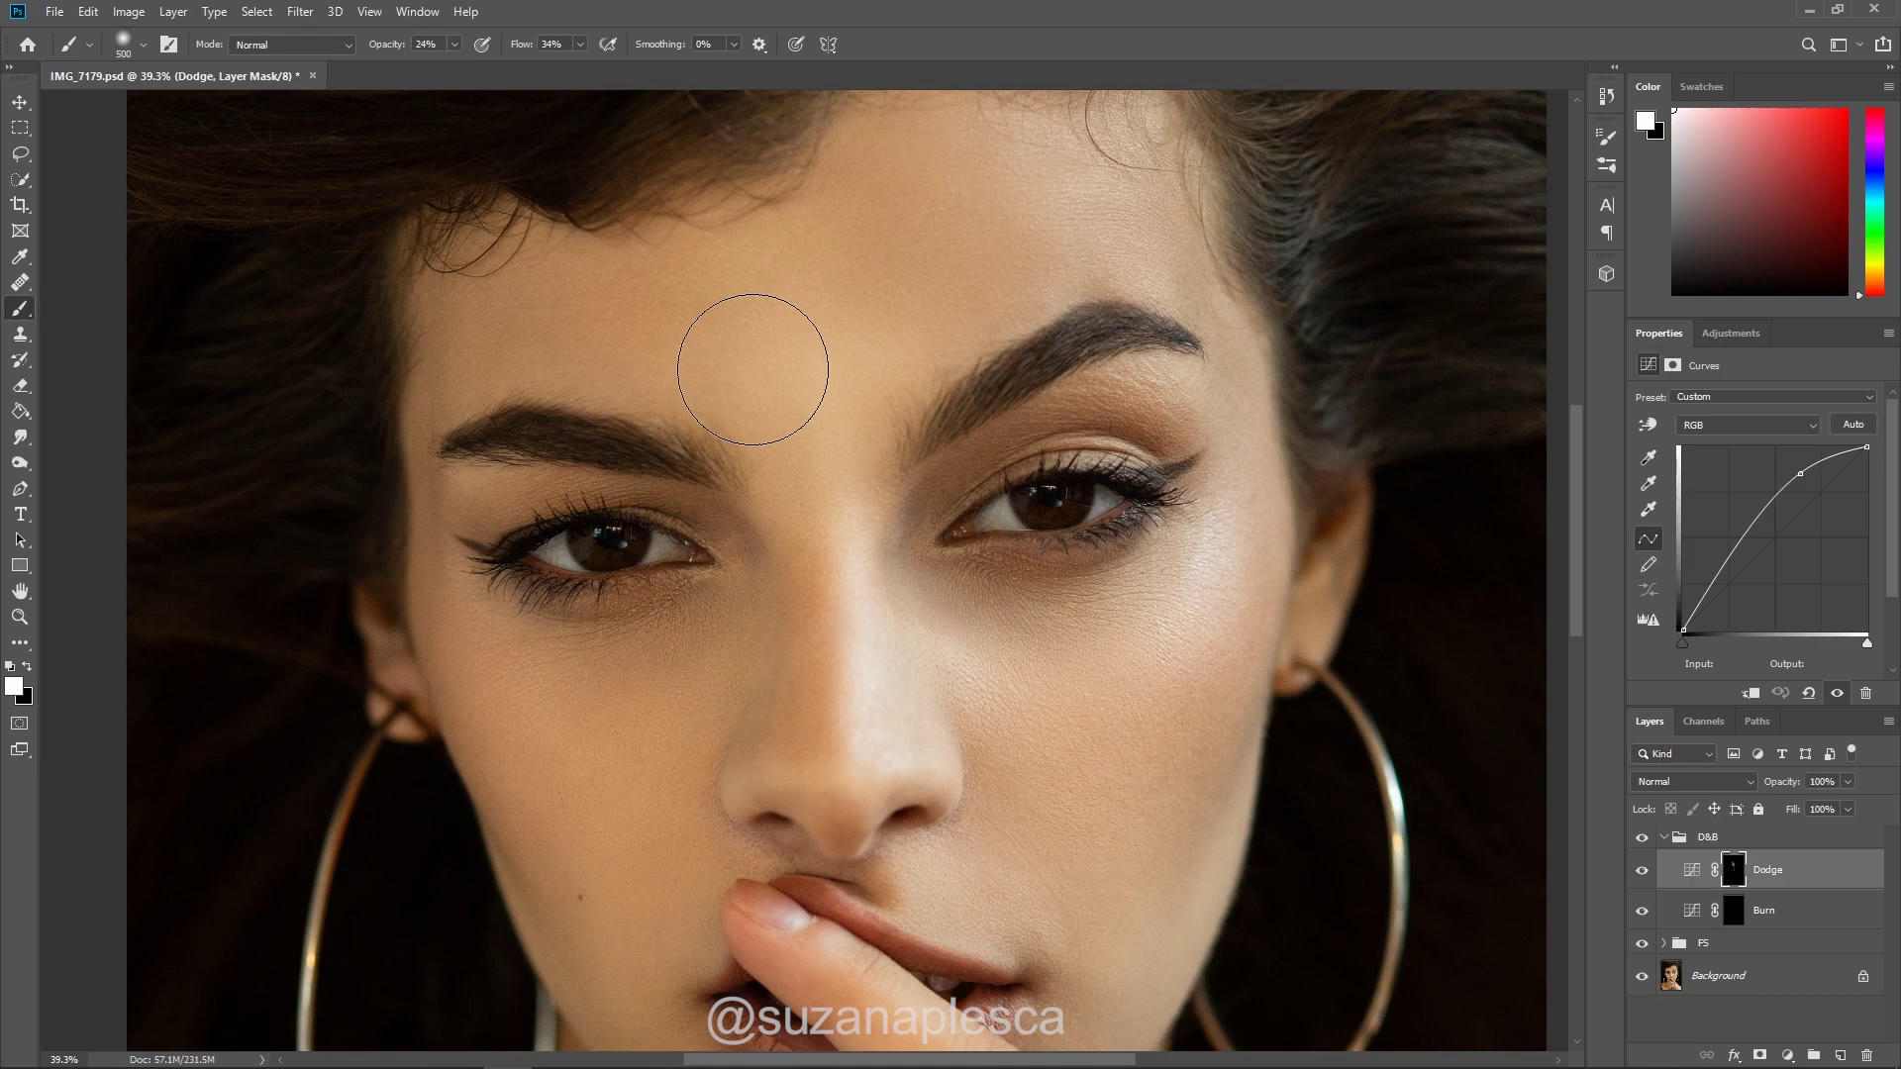
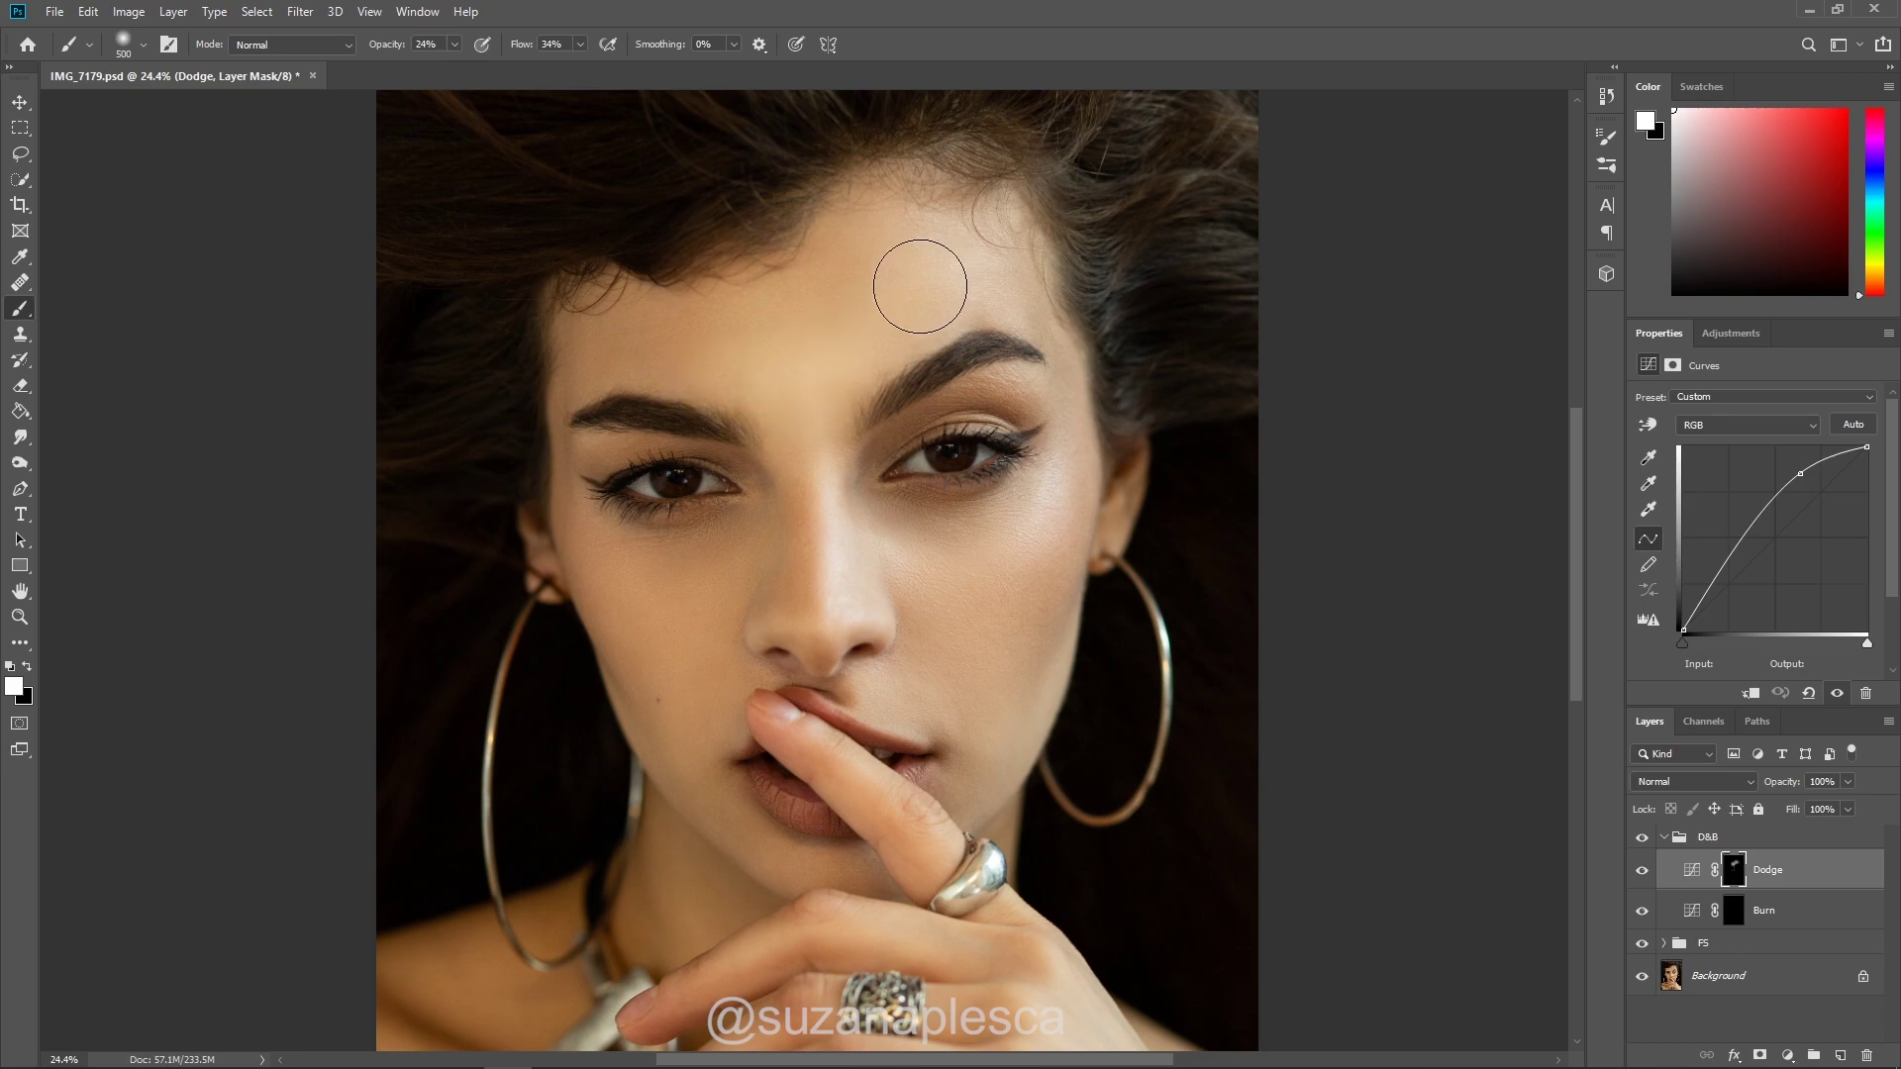
# - Brighten the cheek below the eye on the image's left side on the Dodge mask with a soft white brush around 400 px
pyautogui.scroll(1, 941, 624)
pyautogui.press('[')
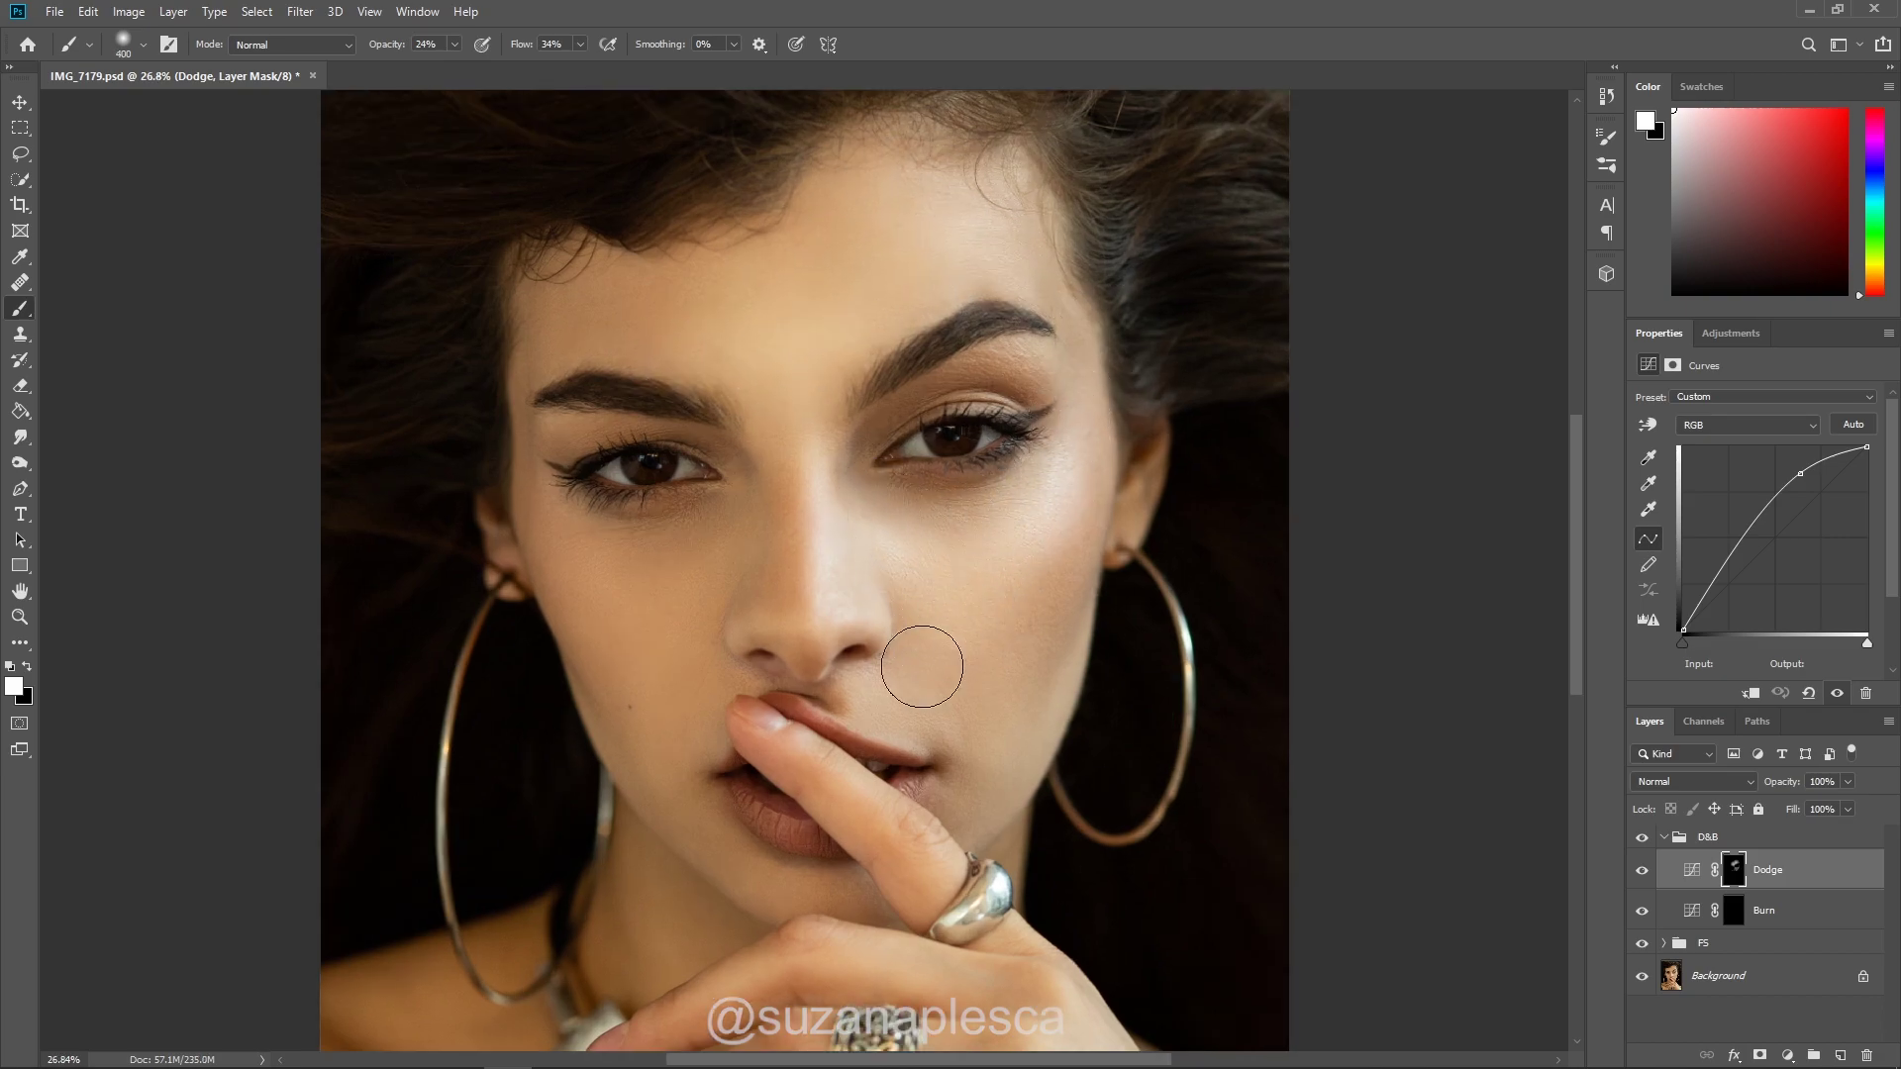
pyautogui.press('[')
pyautogui.press('[')
# - Brighten the jawline on the image's left side with a 175 px brush, and blend the cheek above it at 400 px on the Dodge mask
pyautogui.press('[')
pyautogui.press('[')
pyautogui.press('[')
pyautogui.press('[')
pyautogui.press('[')
pyautogui.press(']')
pyautogui.press(']')
pyautogui.press(']')
pyautogui.press(']')
pyautogui.press(']')
pyautogui.press(']')
pyautogui.press(']')
pyautogui.moveTo(692, 564)
pyautogui.mouseDown()
pyautogui.moveTo(710, 665)
pyautogui.moveTo(591, 532)
pyautogui.moveTo(680, 592)
pyautogui.moveTo(637, 624)
pyautogui.mouseUp()
pyautogui.press('[')
pyautogui.press('[')
pyautogui.press('[')
pyautogui.press('[')
pyautogui.press('[')
pyautogui.press('[')
pyautogui.press('[')
pyautogui.press('[')
pyautogui.press('[')
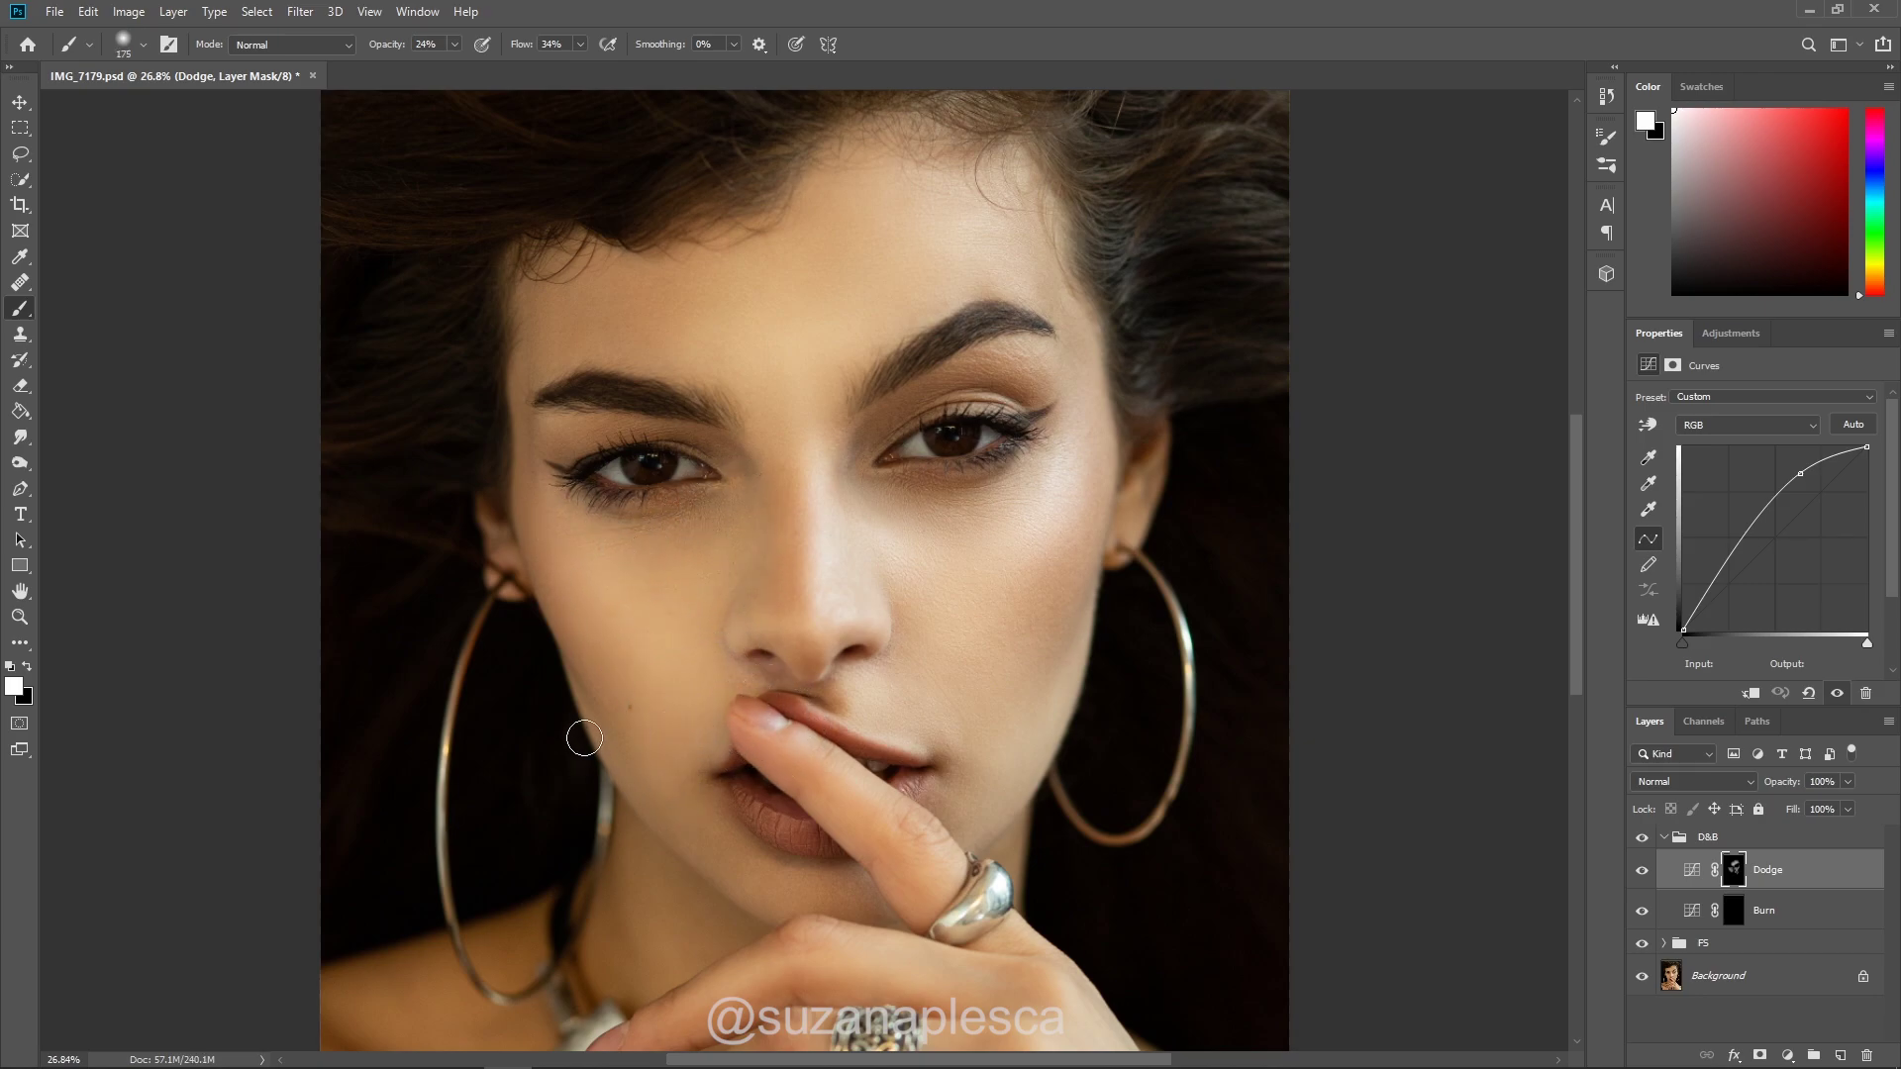
pyautogui.press(']')
pyautogui.press(']')
pyautogui.press(']')
pyautogui.press(']')
pyautogui.press(']')
pyautogui.press(']')
pyautogui.press(']')
pyautogui.press(']')
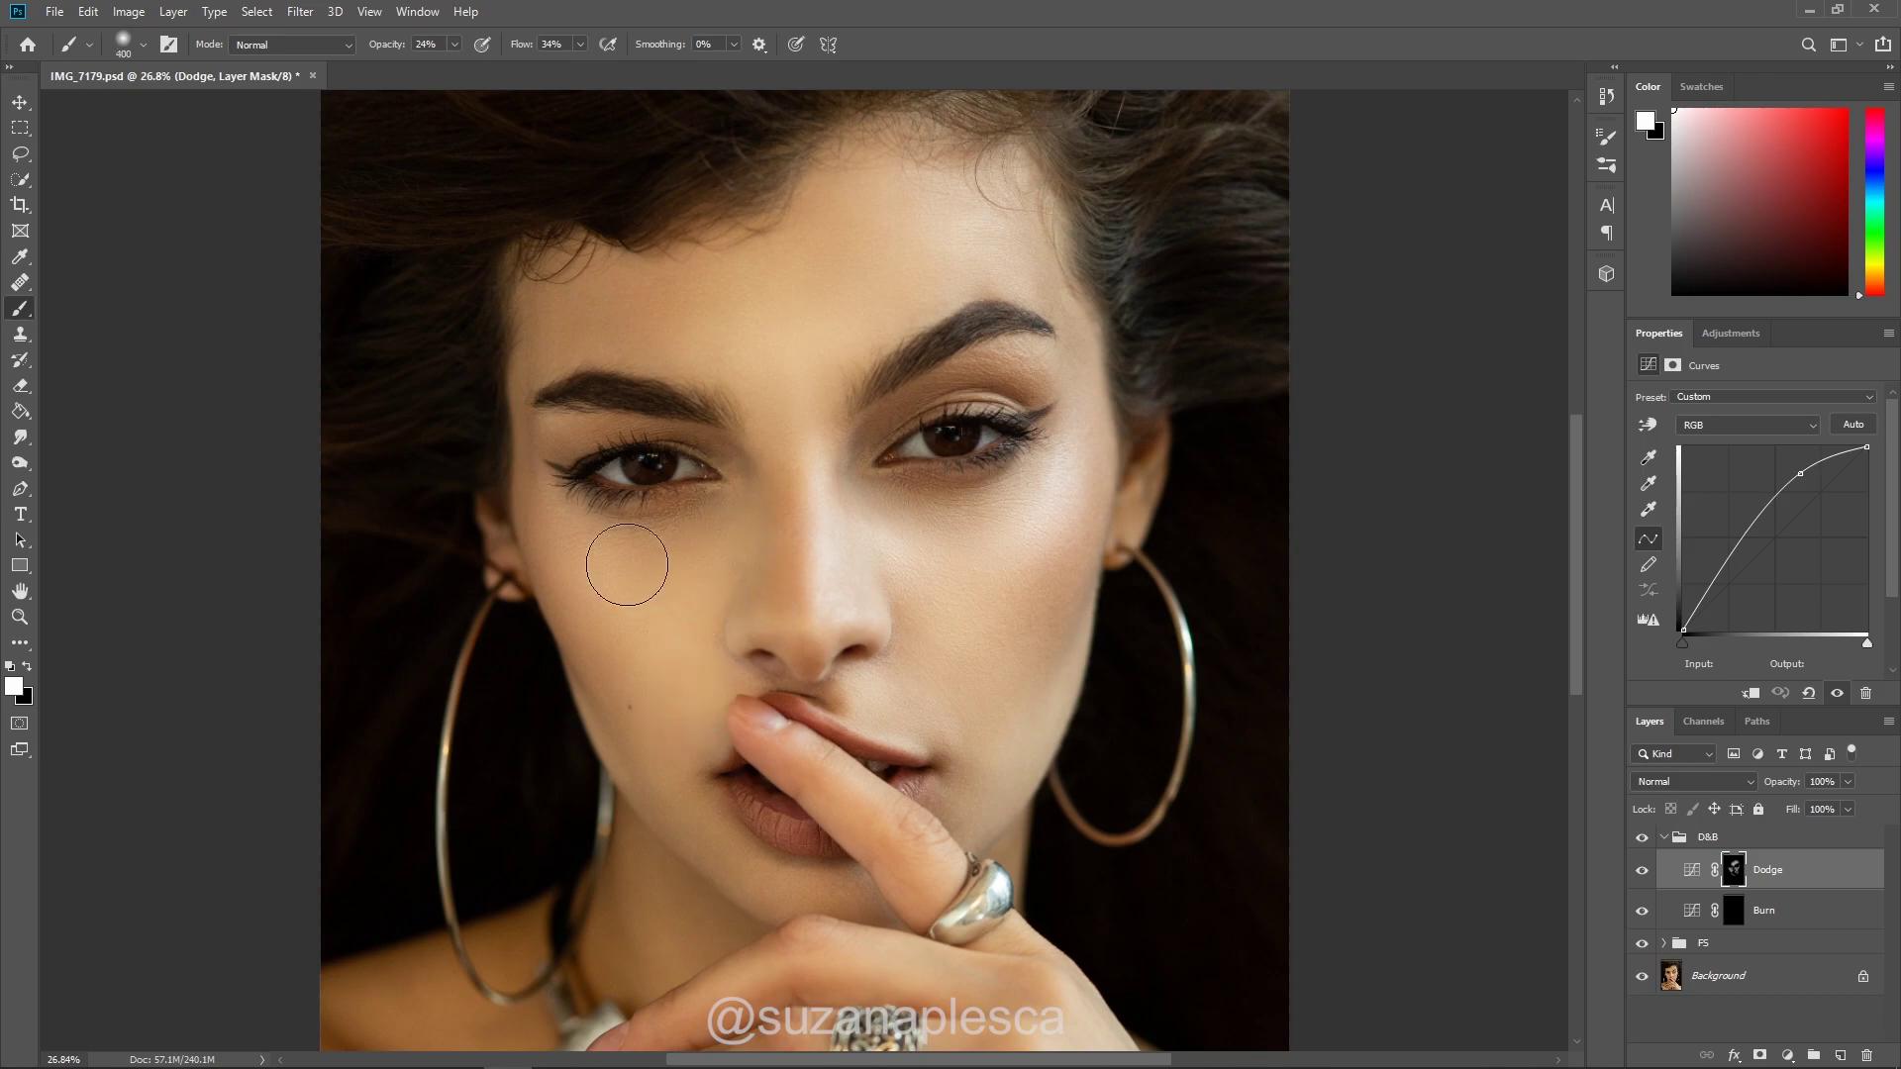
# - Brighten the upper eyelid and inner corner of the image-left eye on the Dodge mask with a soft brush around 150 px
pyautogui.scroll(5, 739, 327)
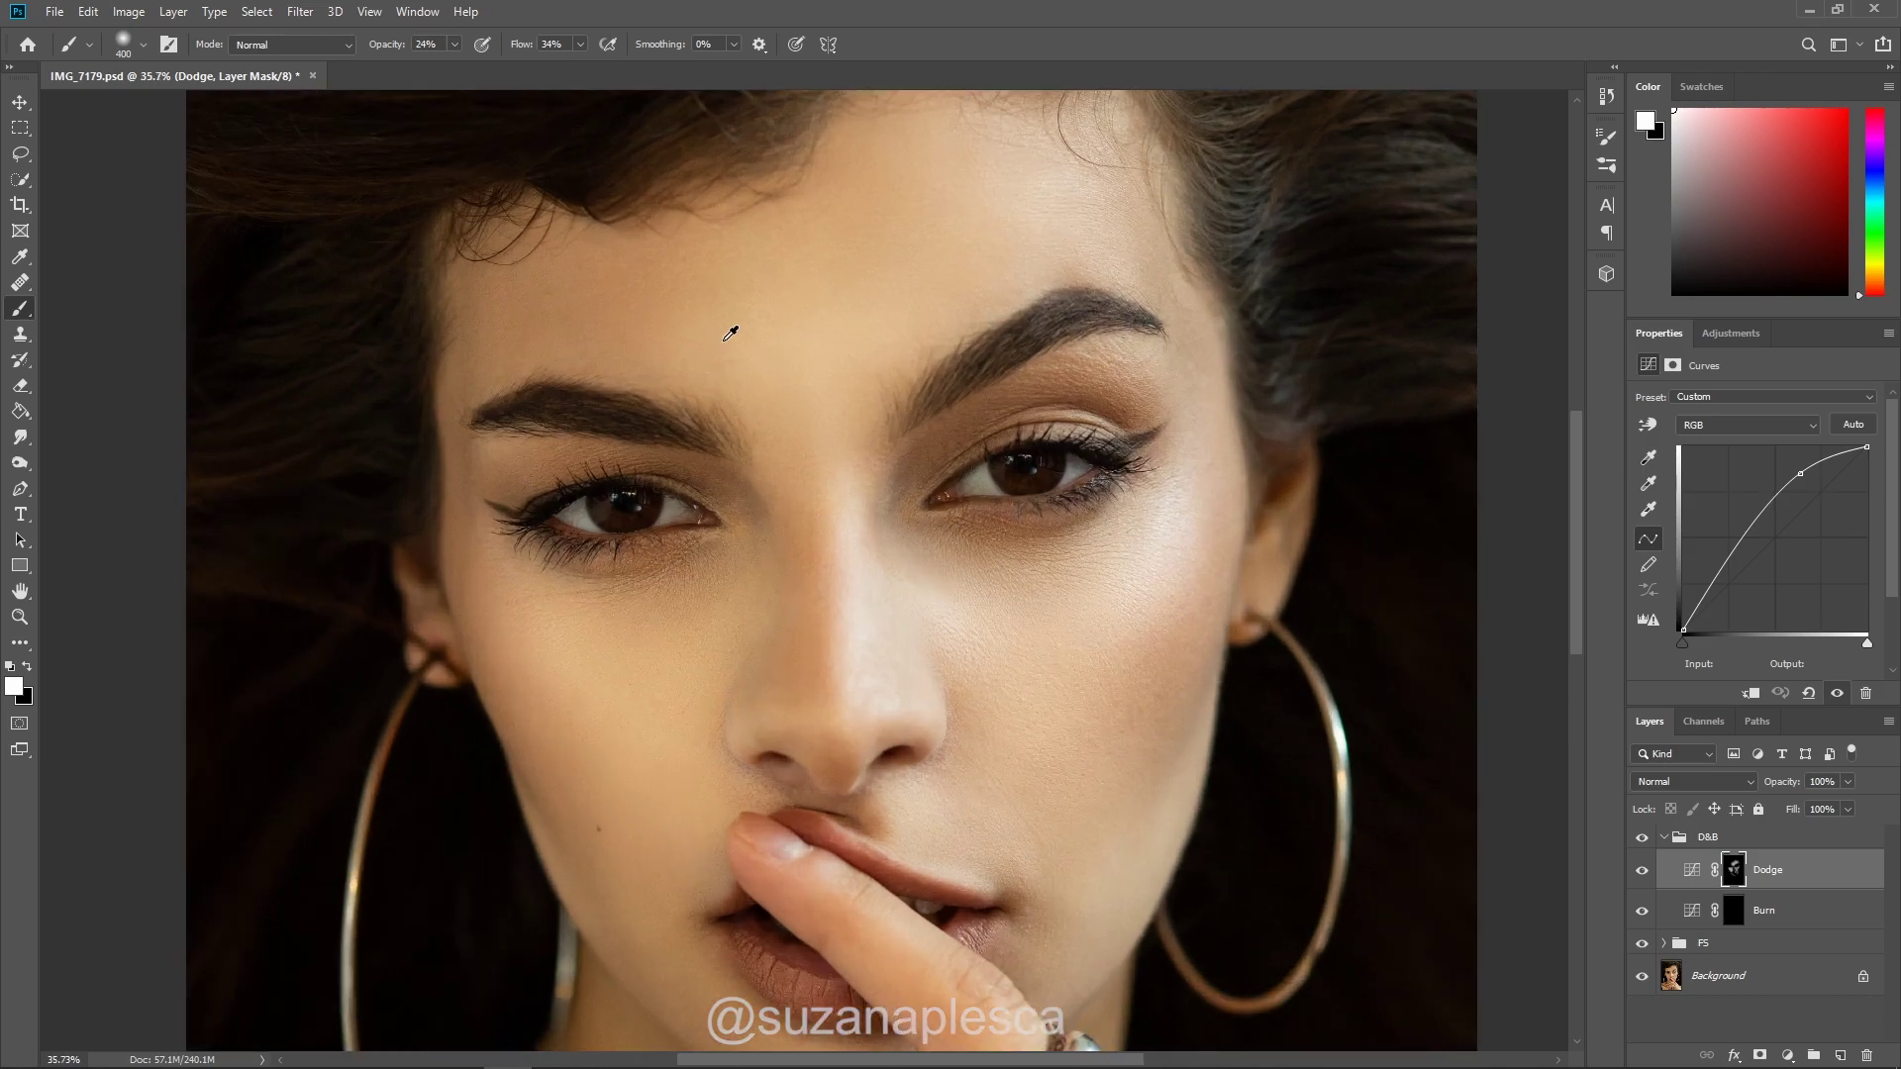
pyautogui.press('[')
pyautogui.press('[')
pyautogui.press('[')
pyautogui.press('[')
pyautogui.press('[')
pyautogui.press('[')
pyautogui.press('[')
pyautogui.press('[')
pyautogui.press('[')
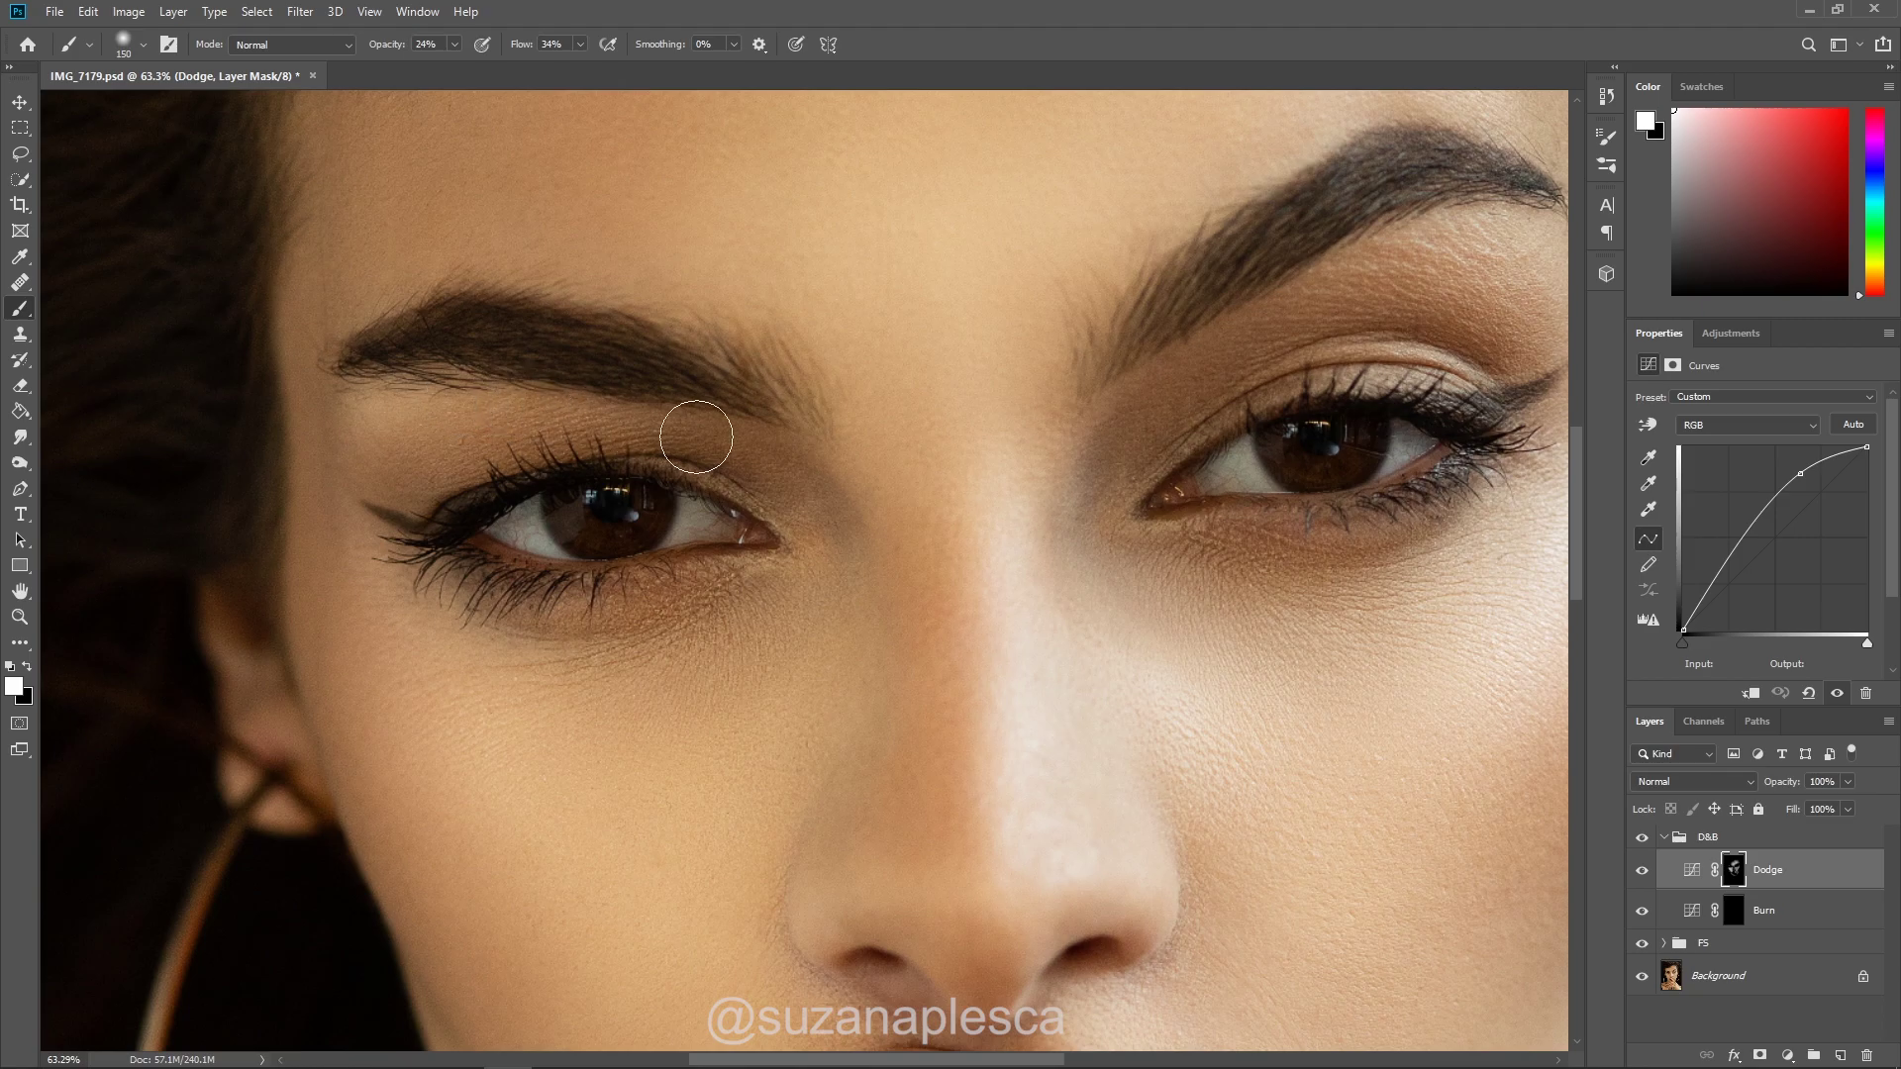
pyautogui.press(']')
pyautogui.press(']')
pyautogui.press(']')
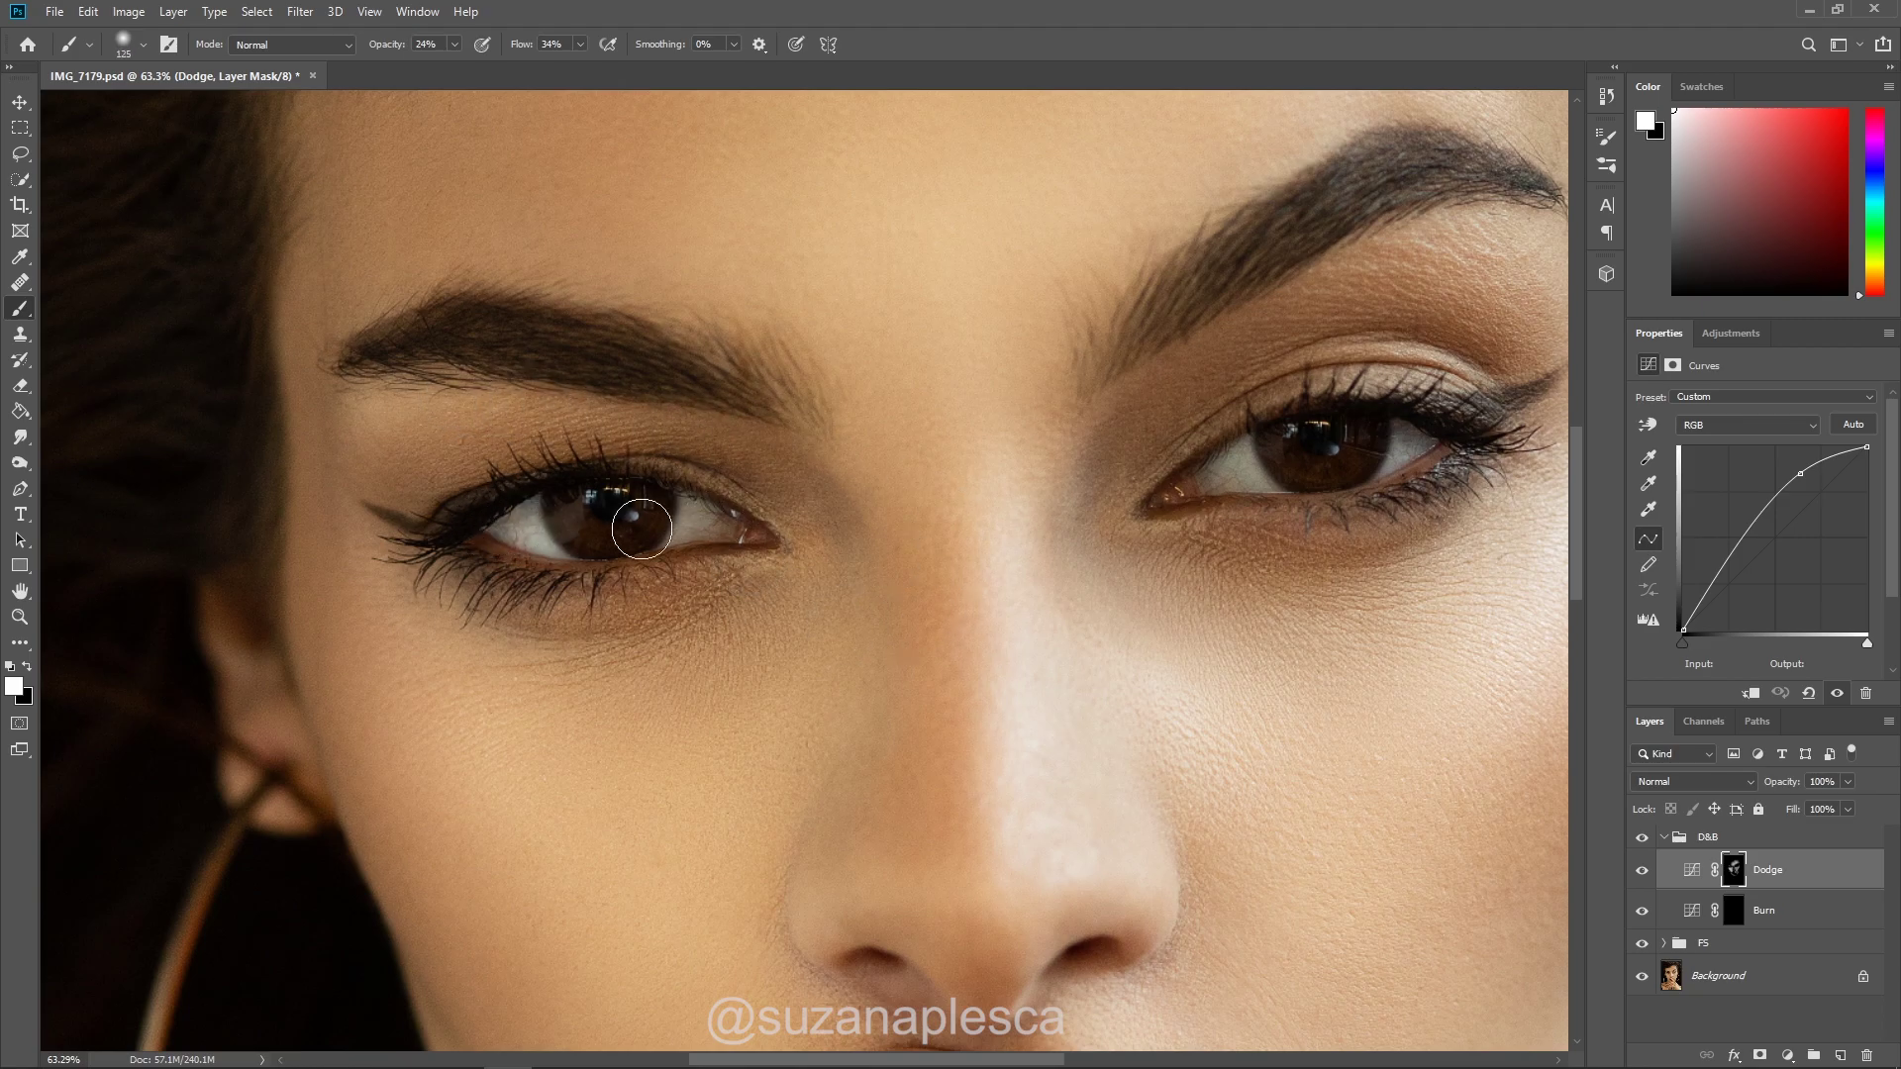
# - Lighten the lower lash line and iris of the image-left eye on the Dodge mask with a brush of 60 to 90 px
pyautogui.press('[')
pyautogui.press('[')
pyautogui.press('[')
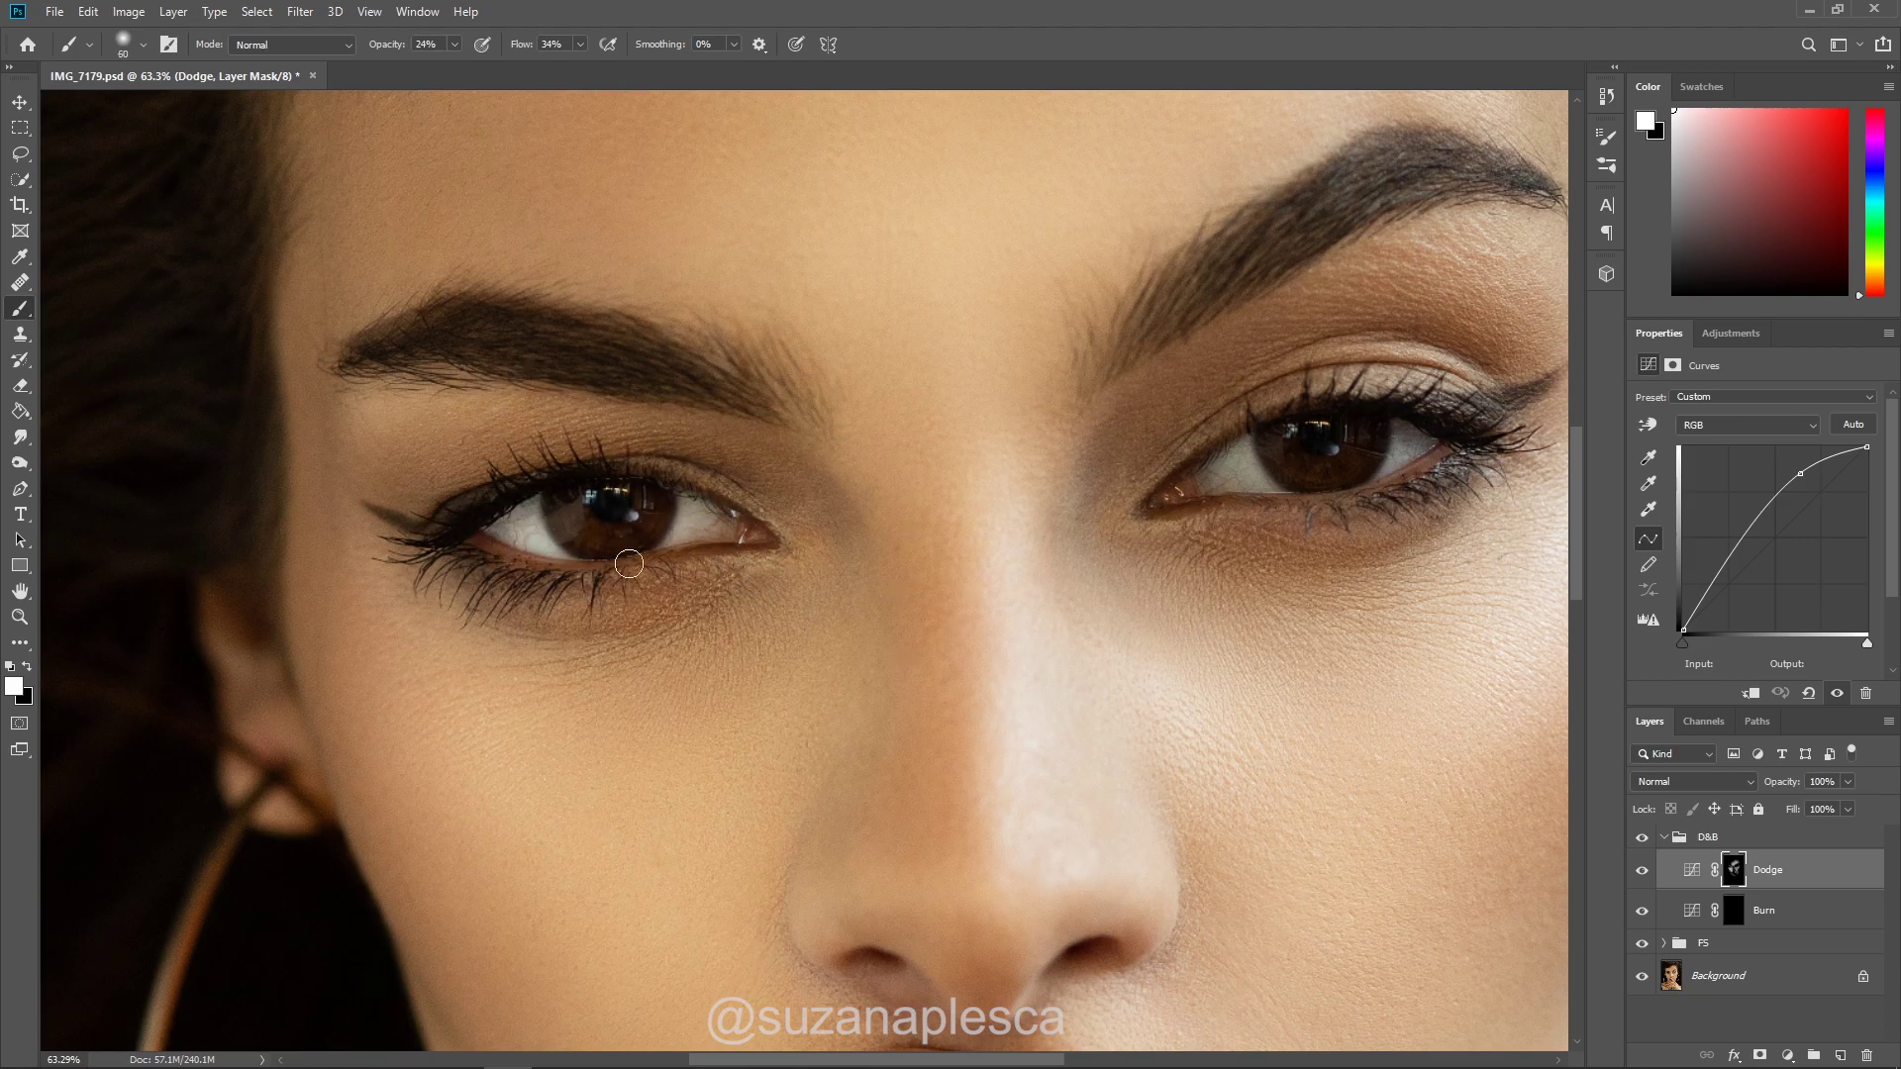
pyautogui.press(']')
pyautogui.press(']')
pyautogui.press(']')
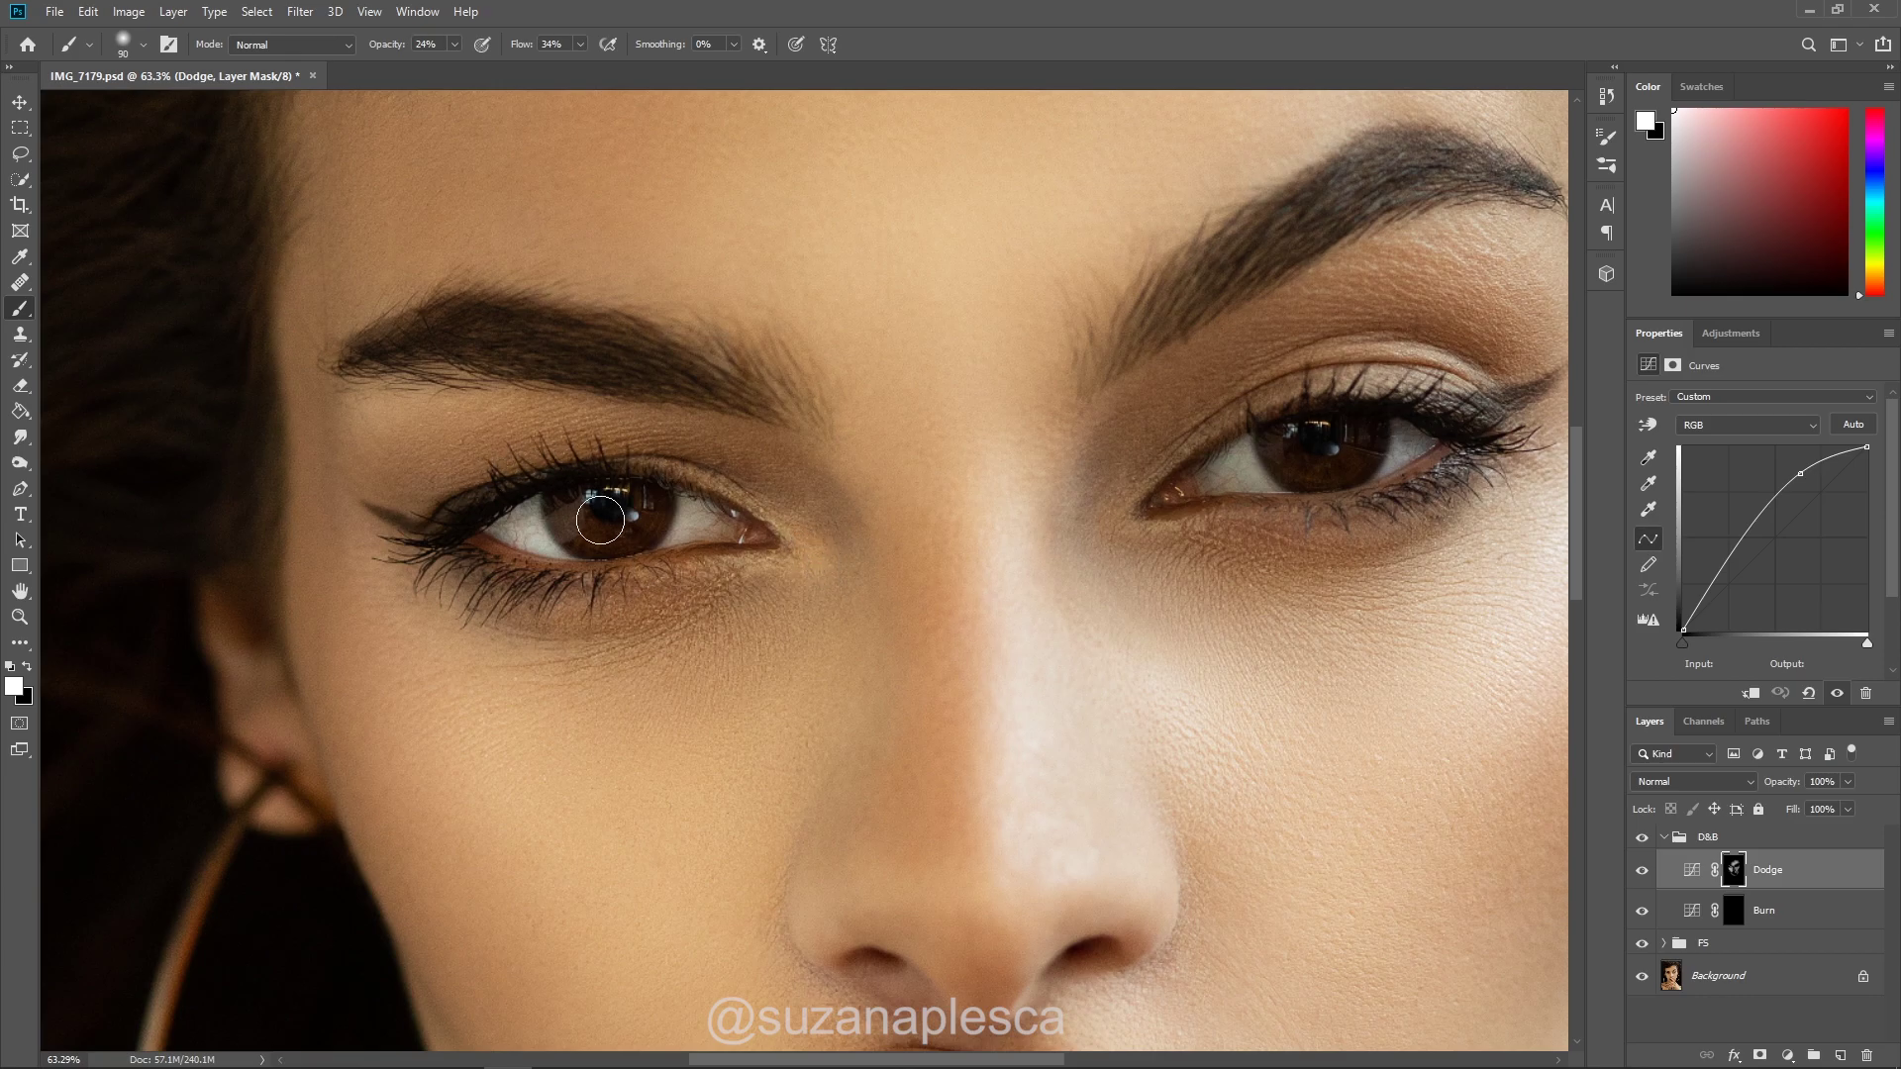
pyautogui.scroll(-2, 368, 452)
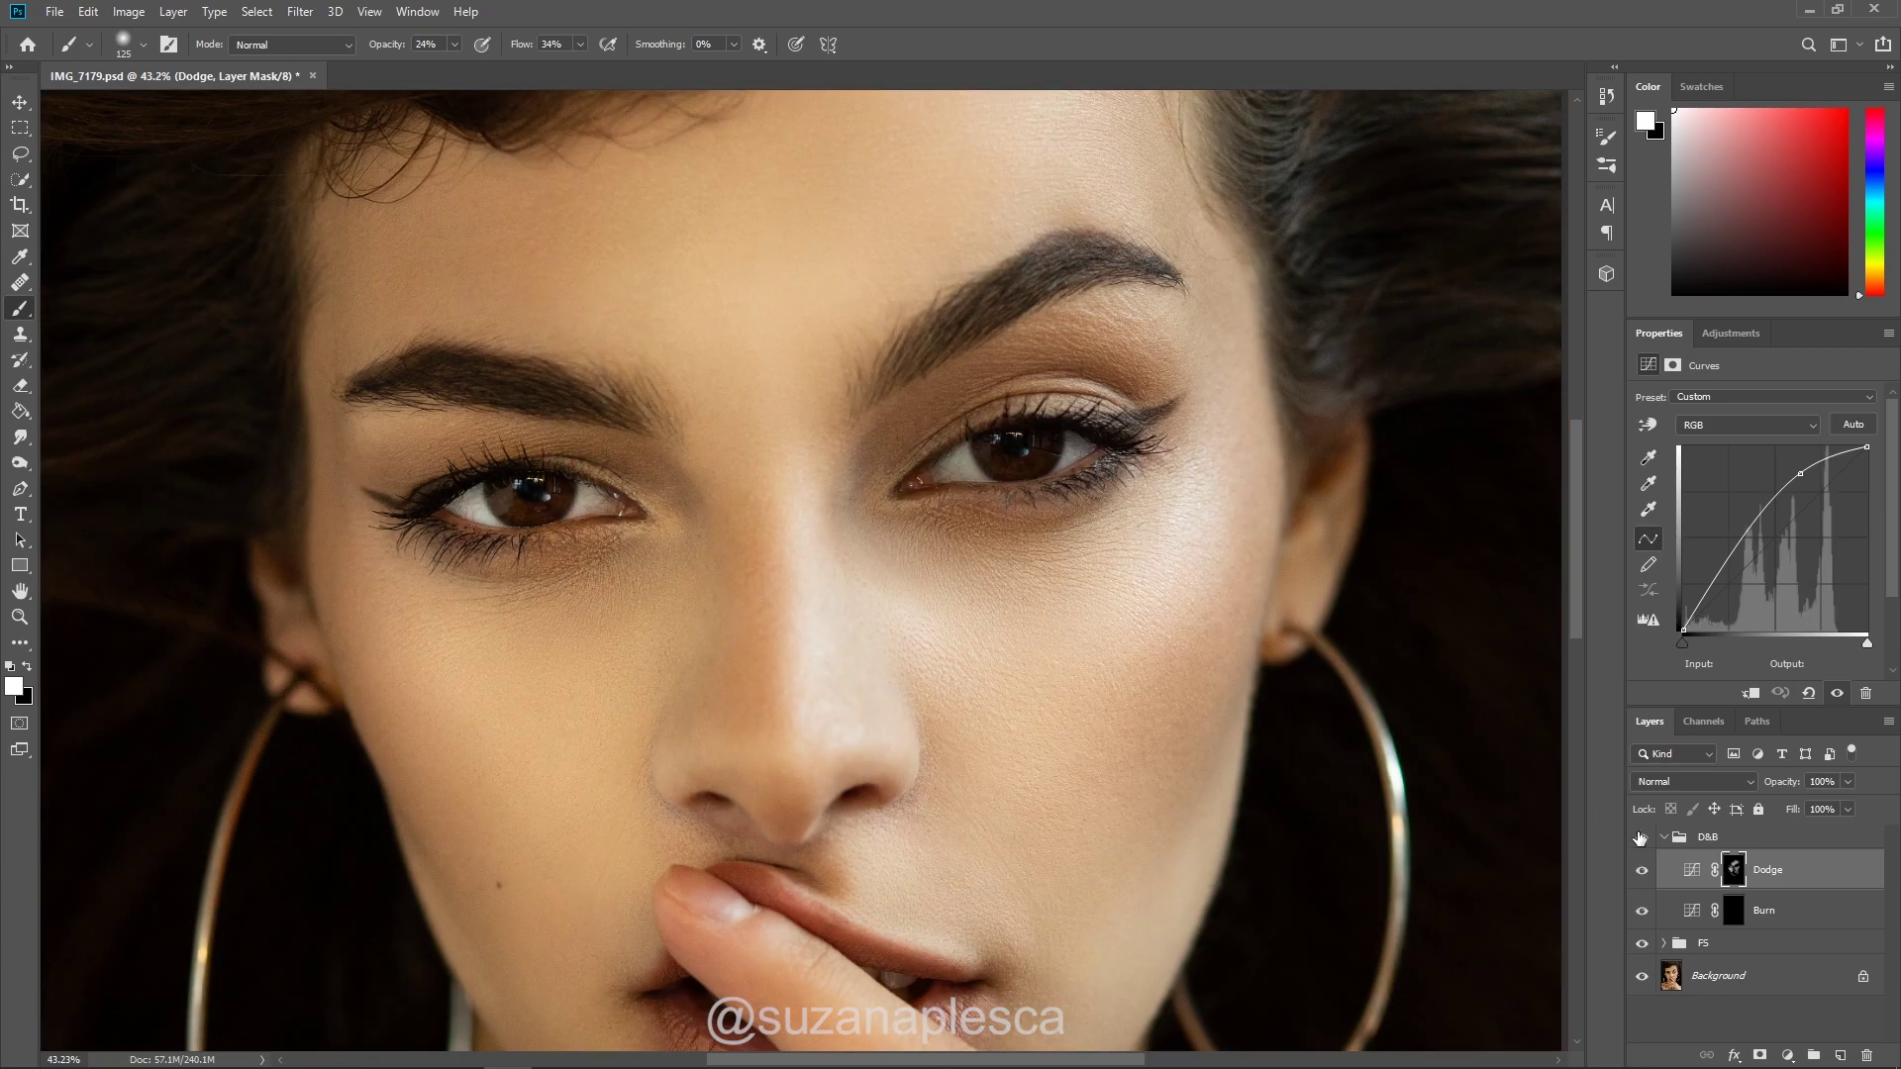
# - Lighten the iris and white of the image-right eye on the Dodge mask with a brush reduced to 60 px
pyautogui.scroll(3, 1176, 442)
pyautogui.press('[')
pyautogui.press('[')
pyautogui.press('[')
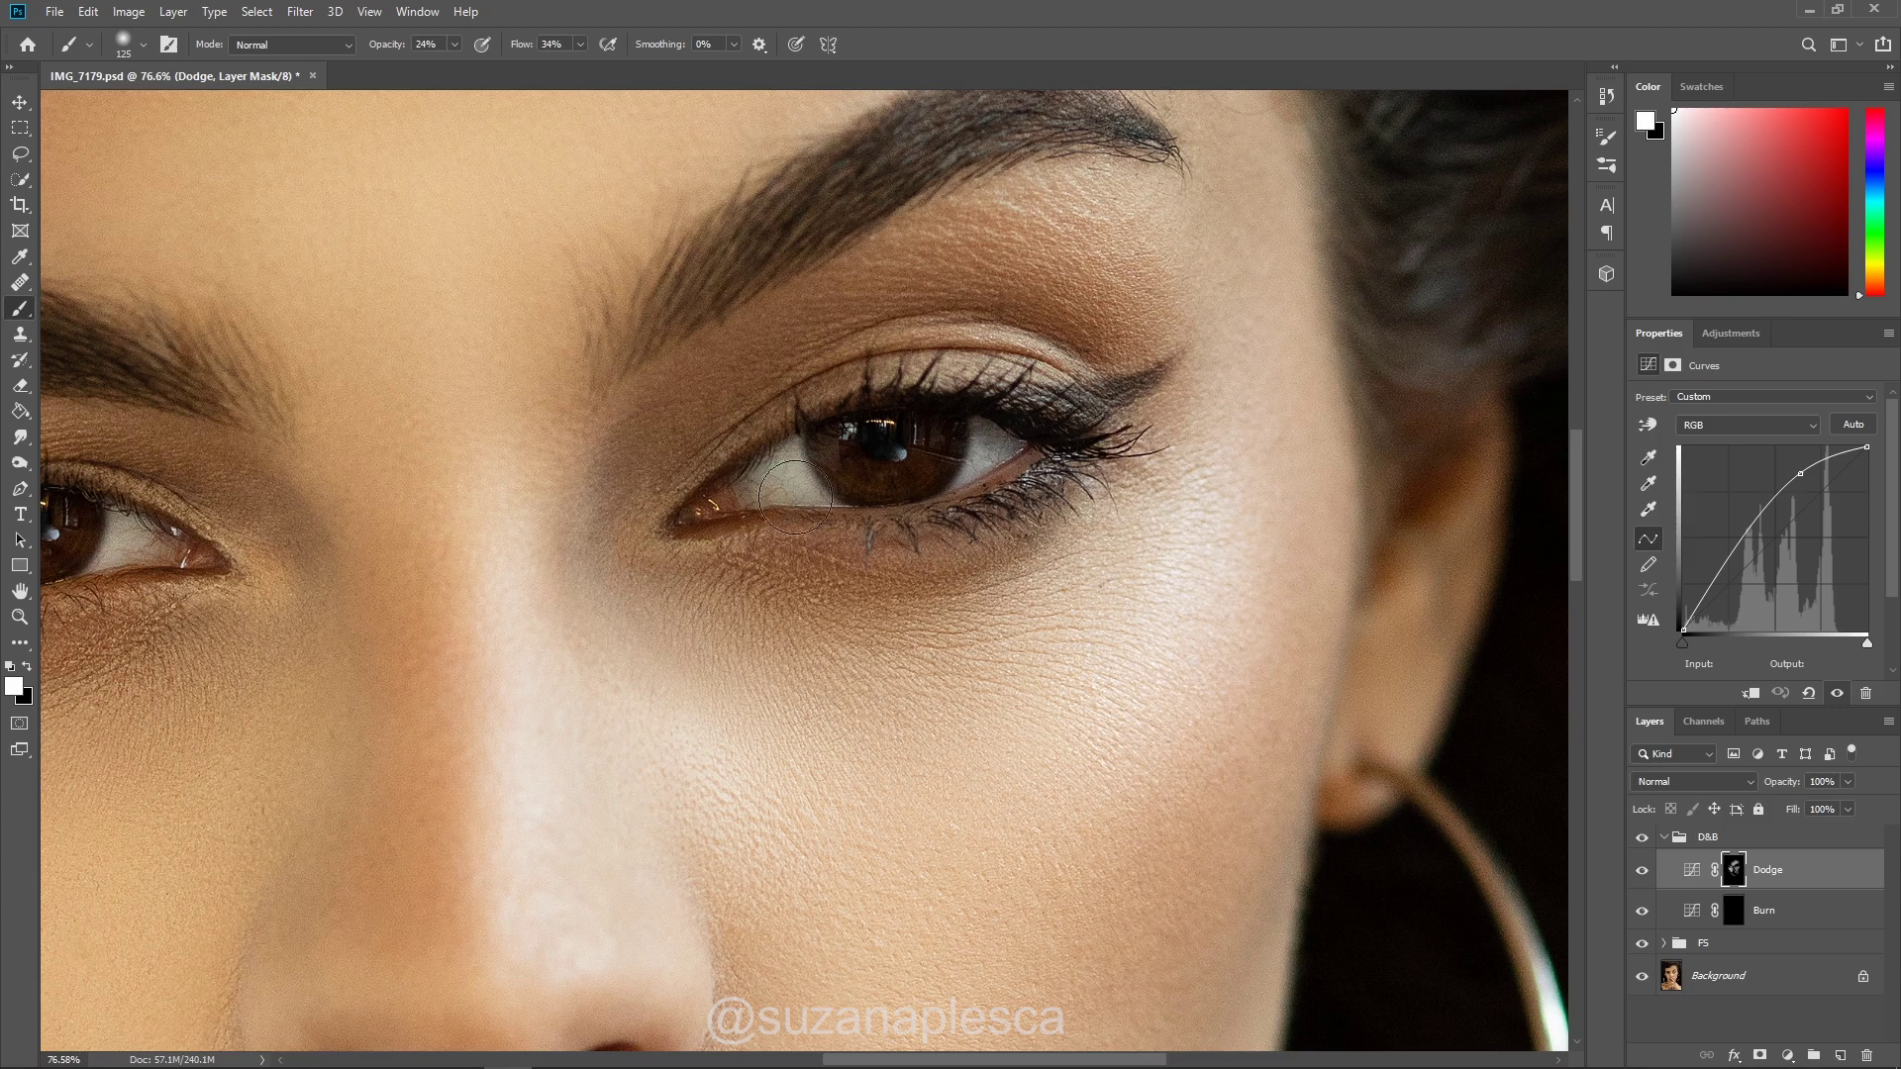
pyautogui.press('[')
pyautogui.press('[')
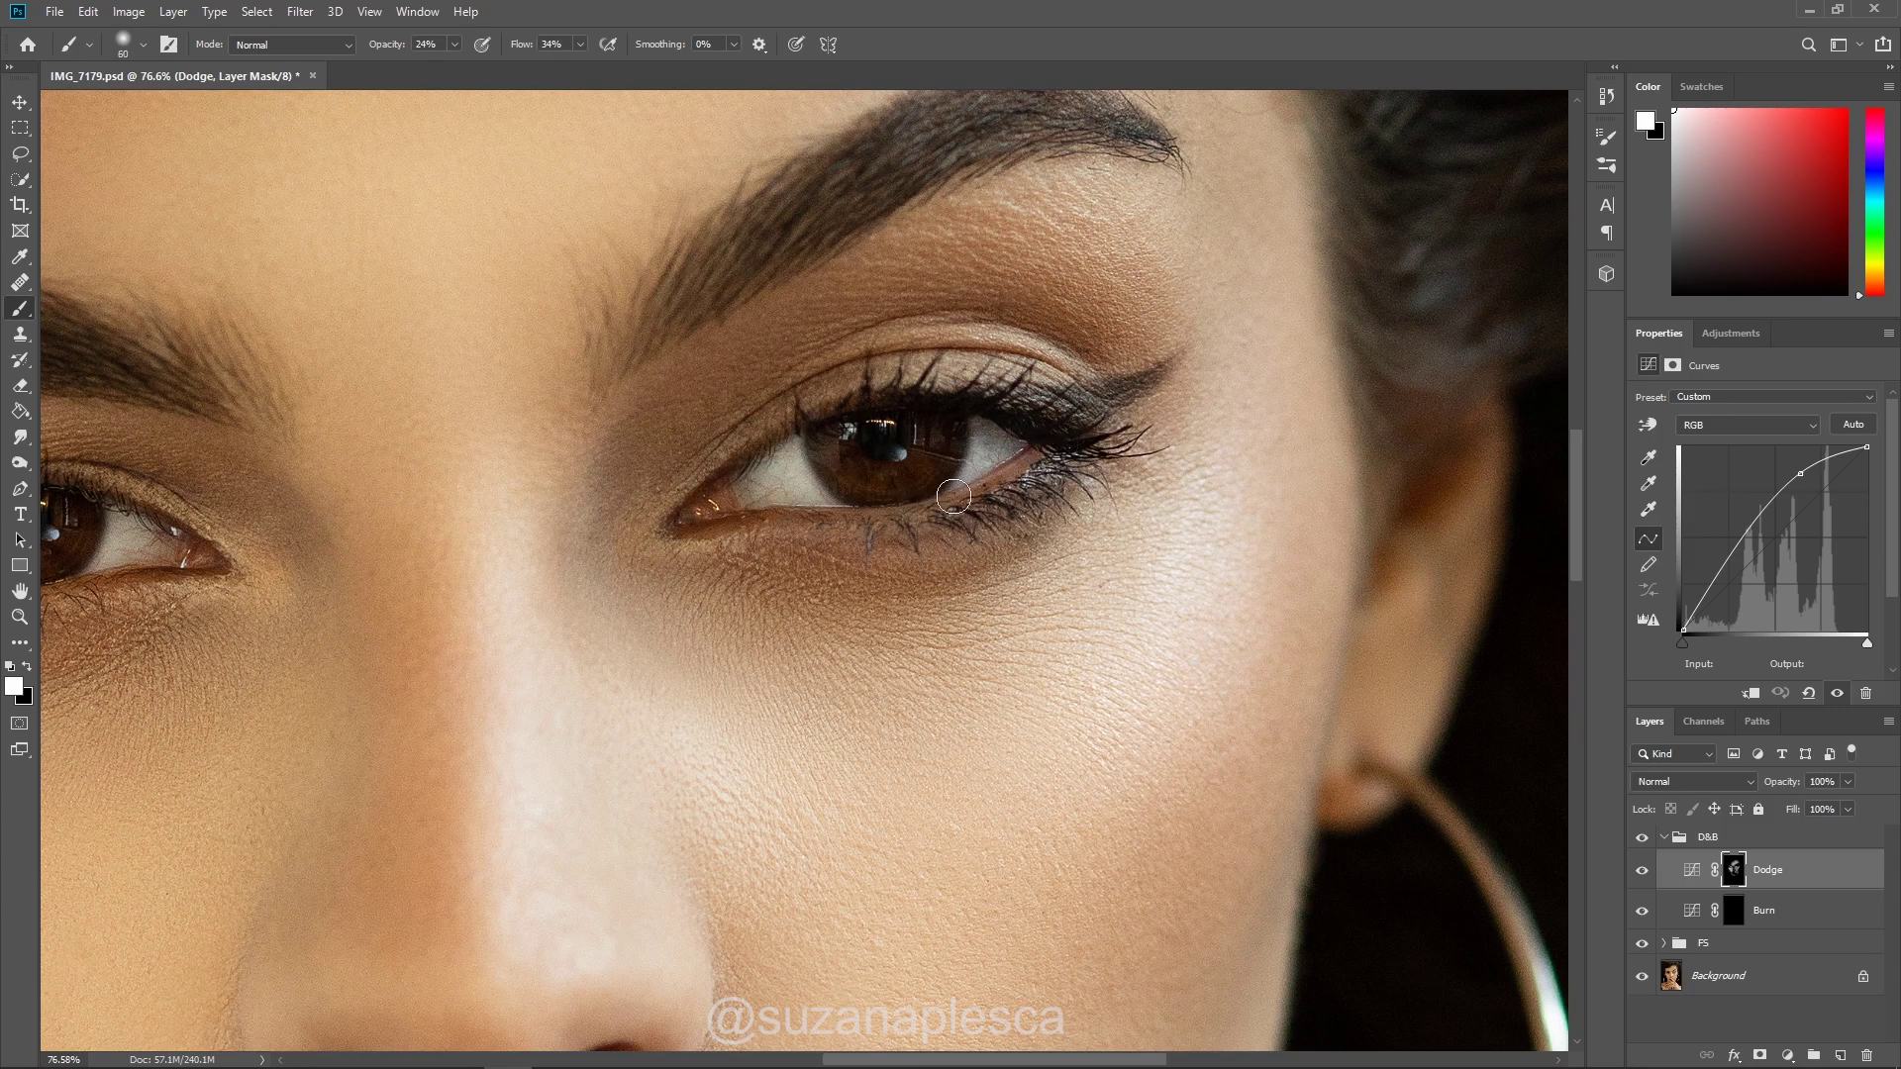
pyautogui.scroll(-3, 606, 549)
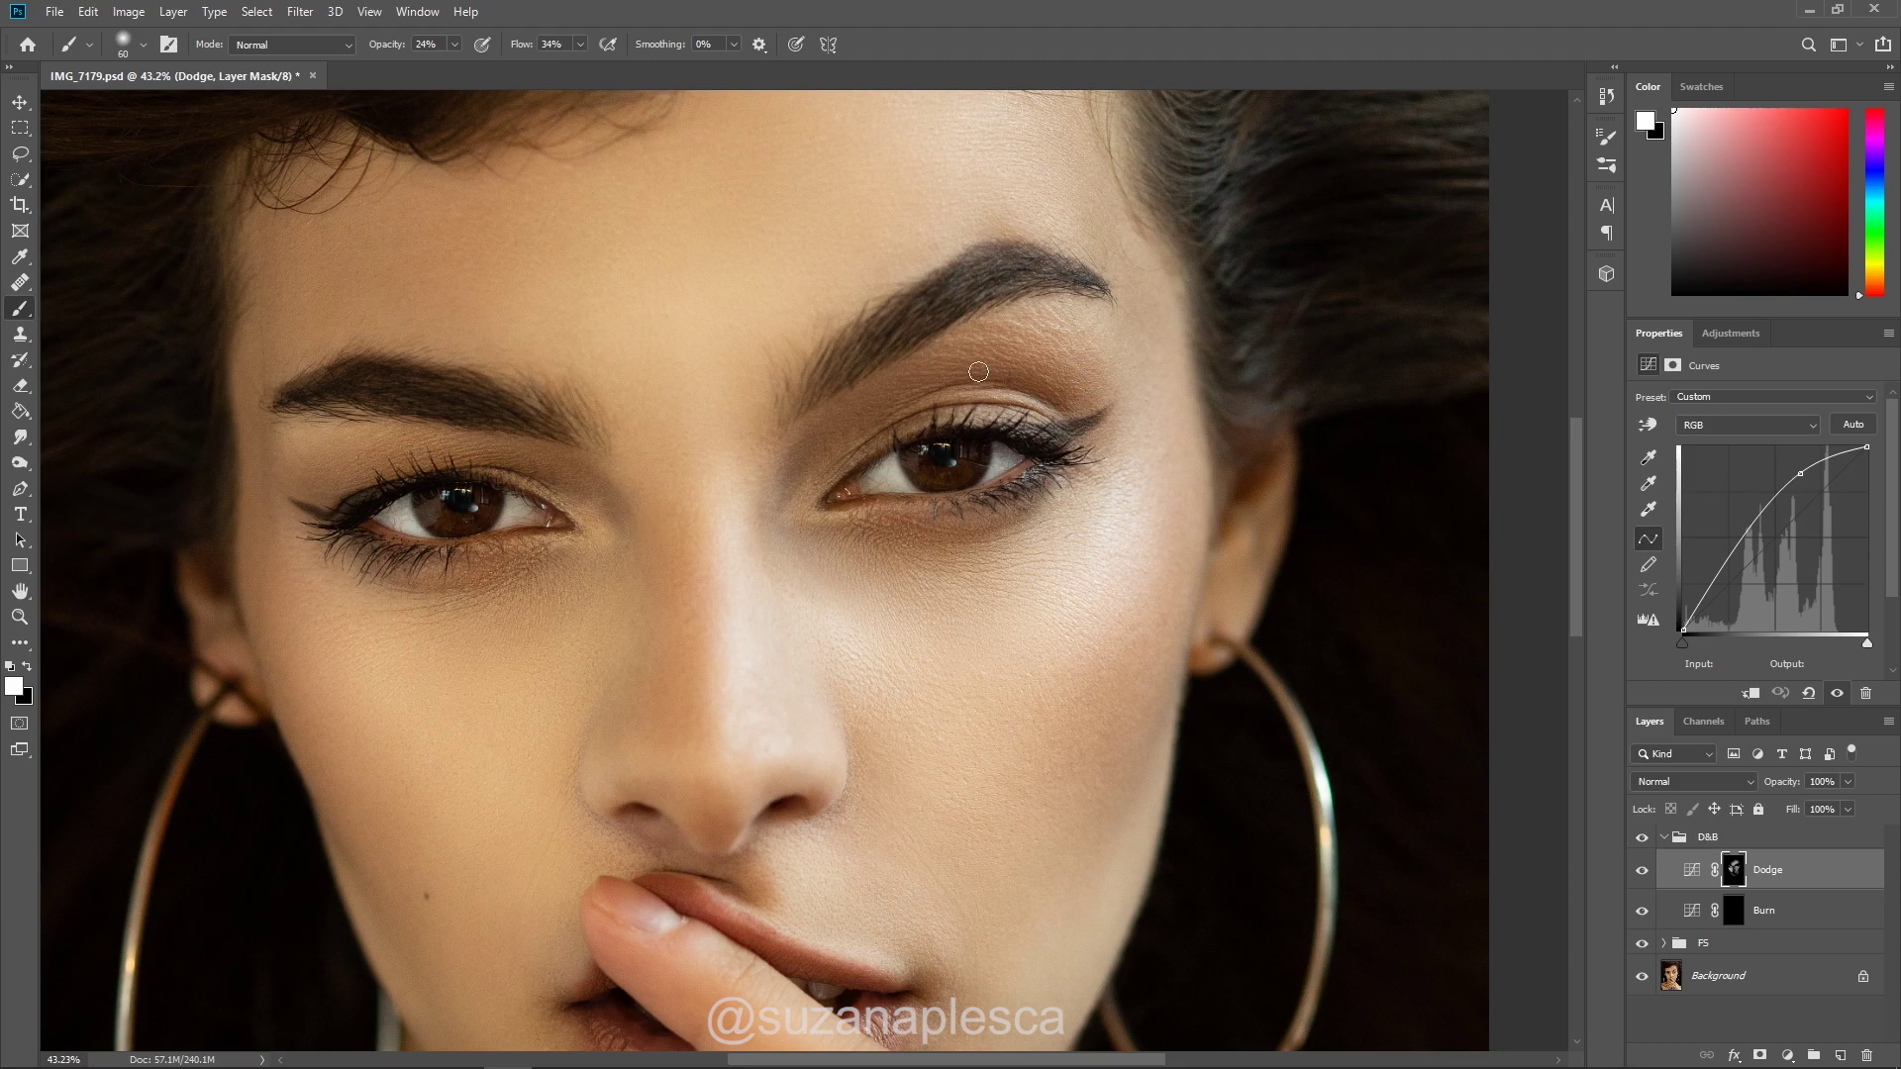
# - Brighten the eyelid and inner corner around the image-right eye on the Dodge mask with a 250 px brush
pyautogui.press(']')
pyautogui.press(']')
pyautogui.press(']')
pyautogui.press(']')
pyautogui.press(']')
pyautogui.press(']')
pyautogui.press(']')
pyautogui.press(']')
pyautogui.press(']')
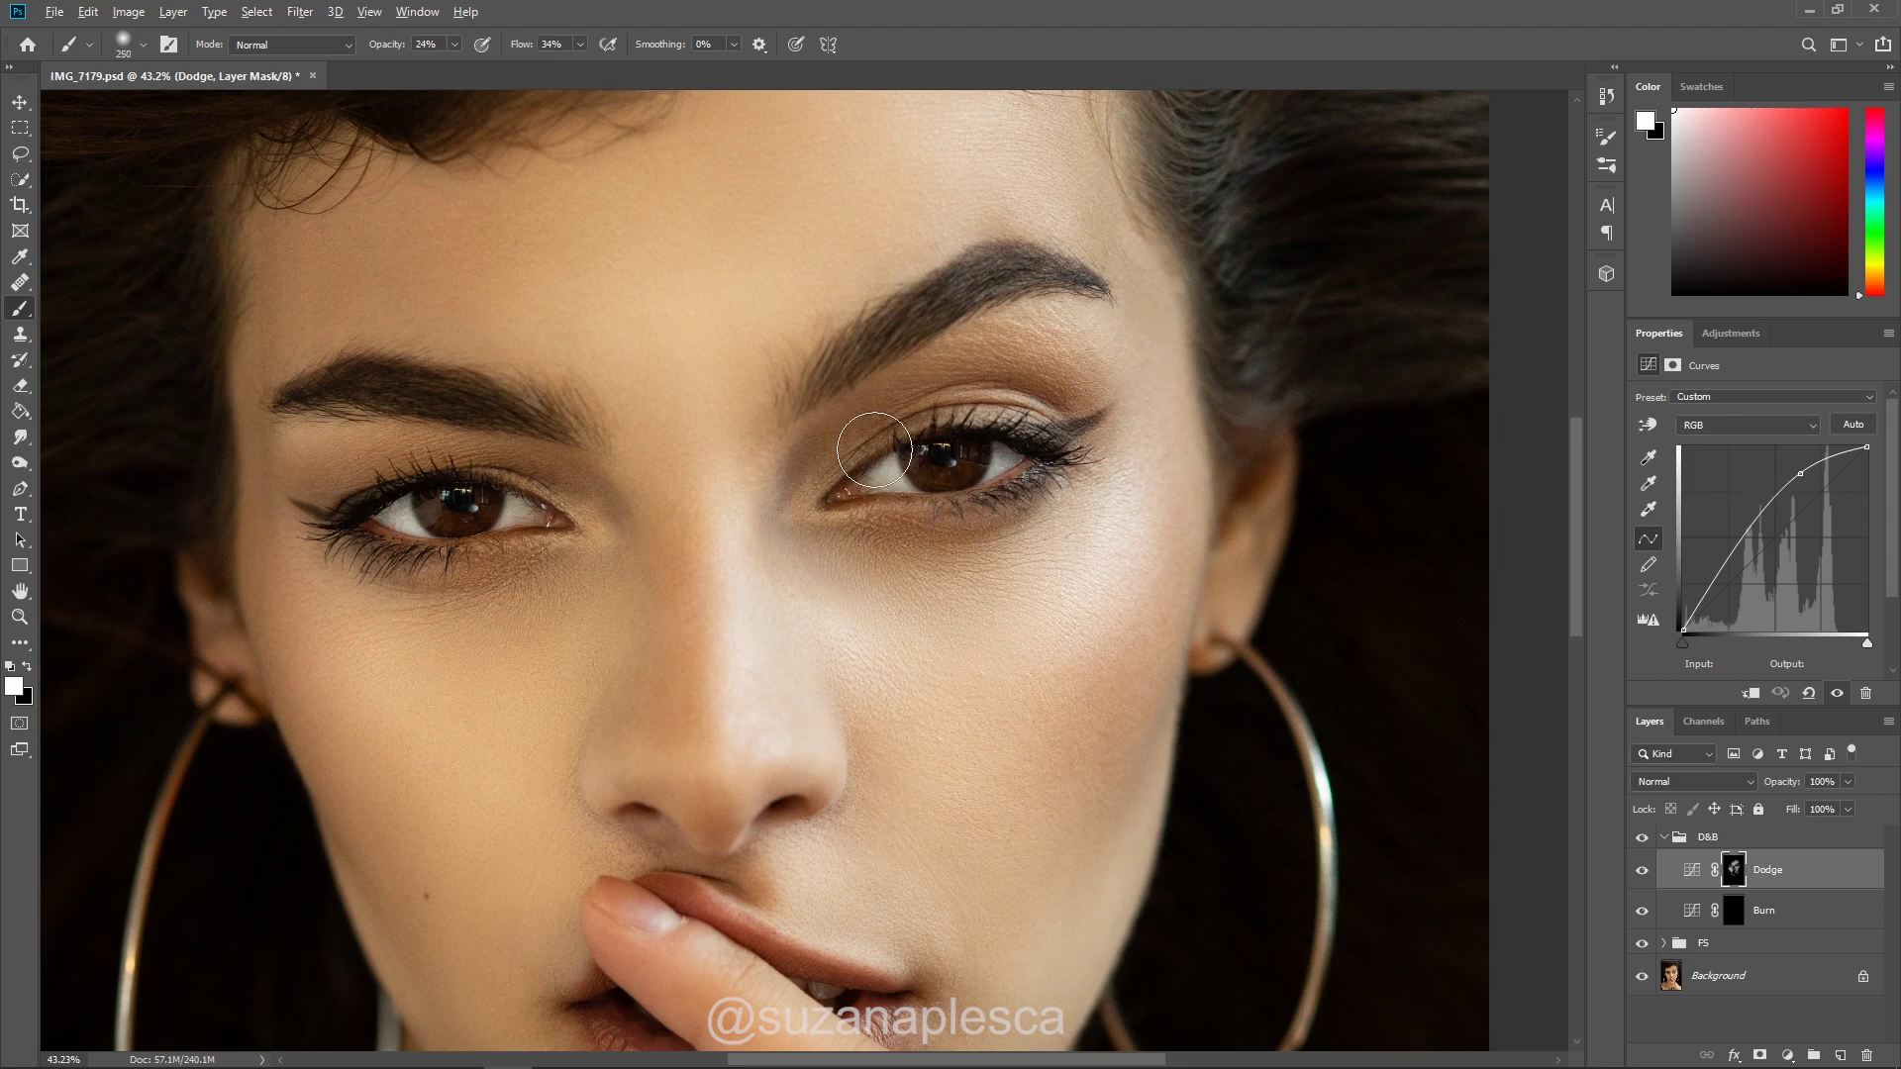
pyautogui.scroll(-1, 875, 451)
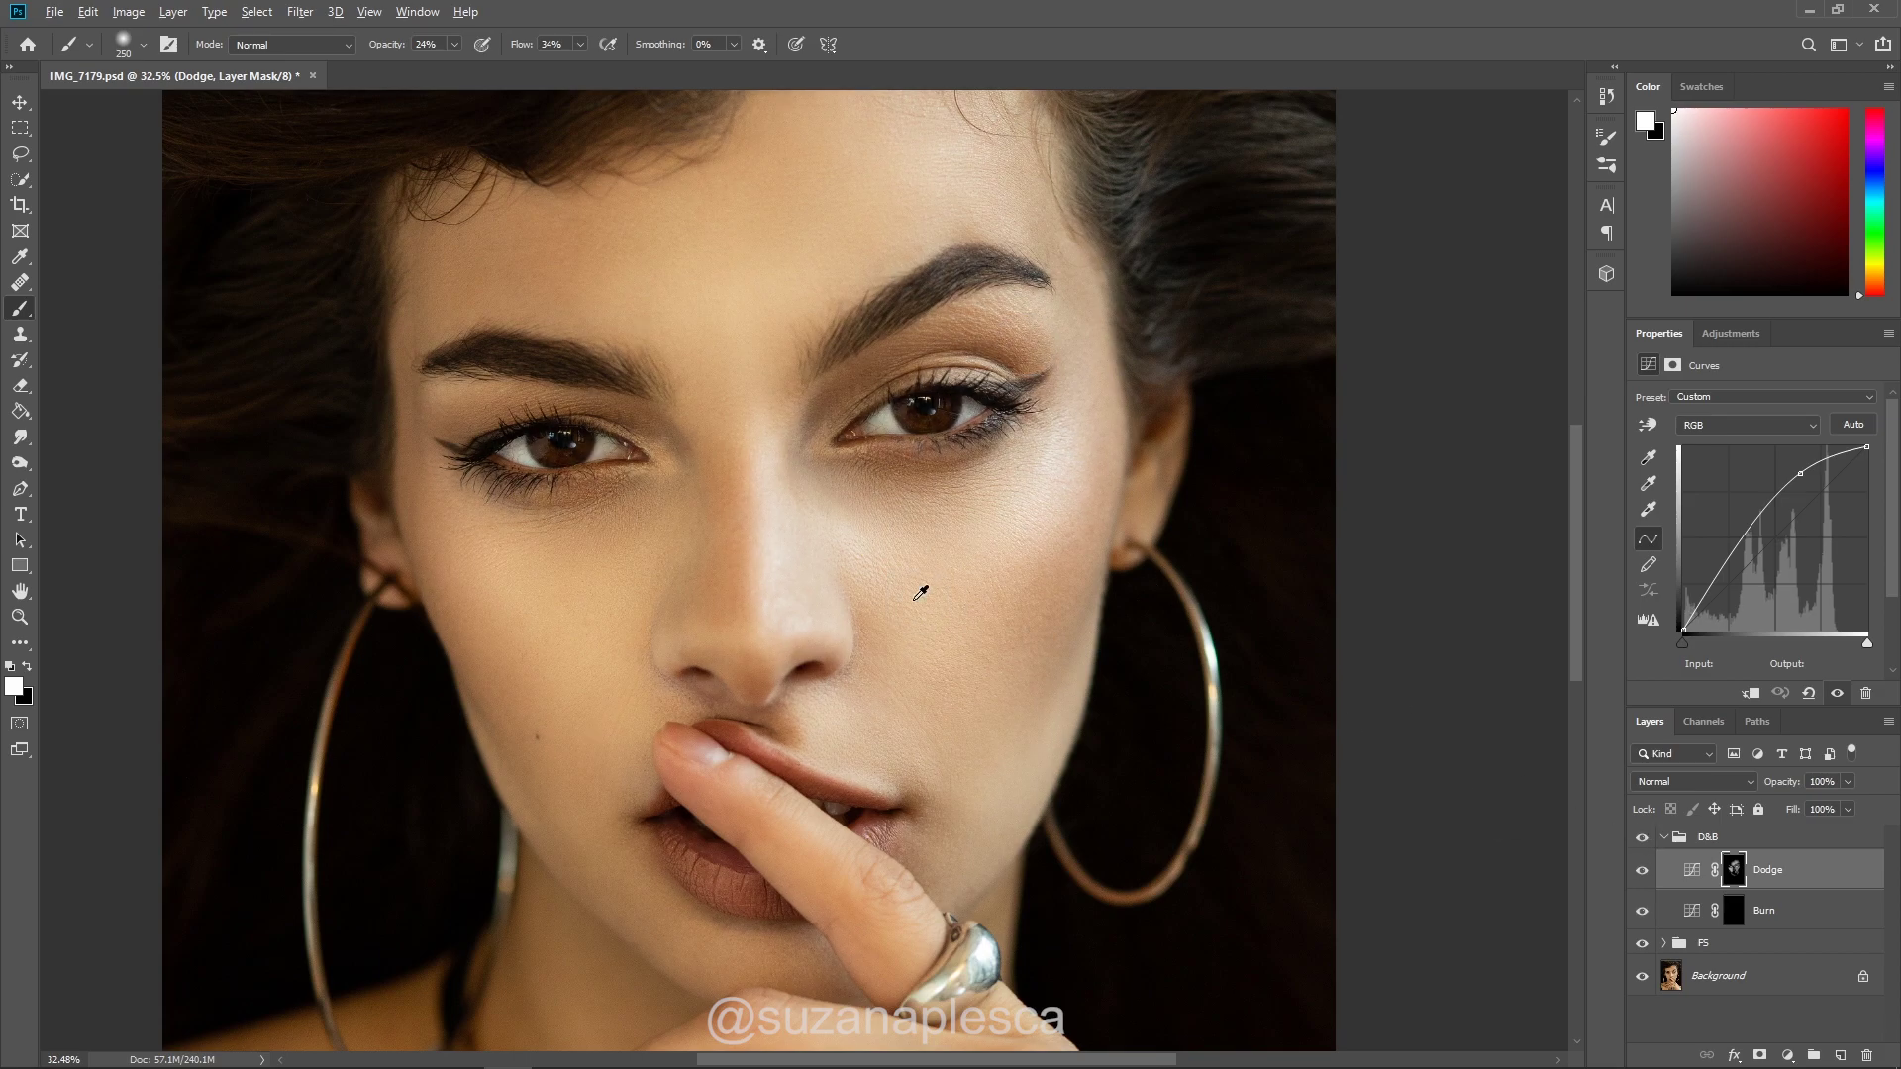
# - Brighten the finger over the lips on the Dodge mask with a soft white brush around 300 px
pyautogui.scroll(-2, 921, 592)
pyautogui.press(']')
pyautogui.press(']')
pyautogui.press('[')
pyautogui.press('[')
pyautogui.press('[')
pyautogui.press('[')
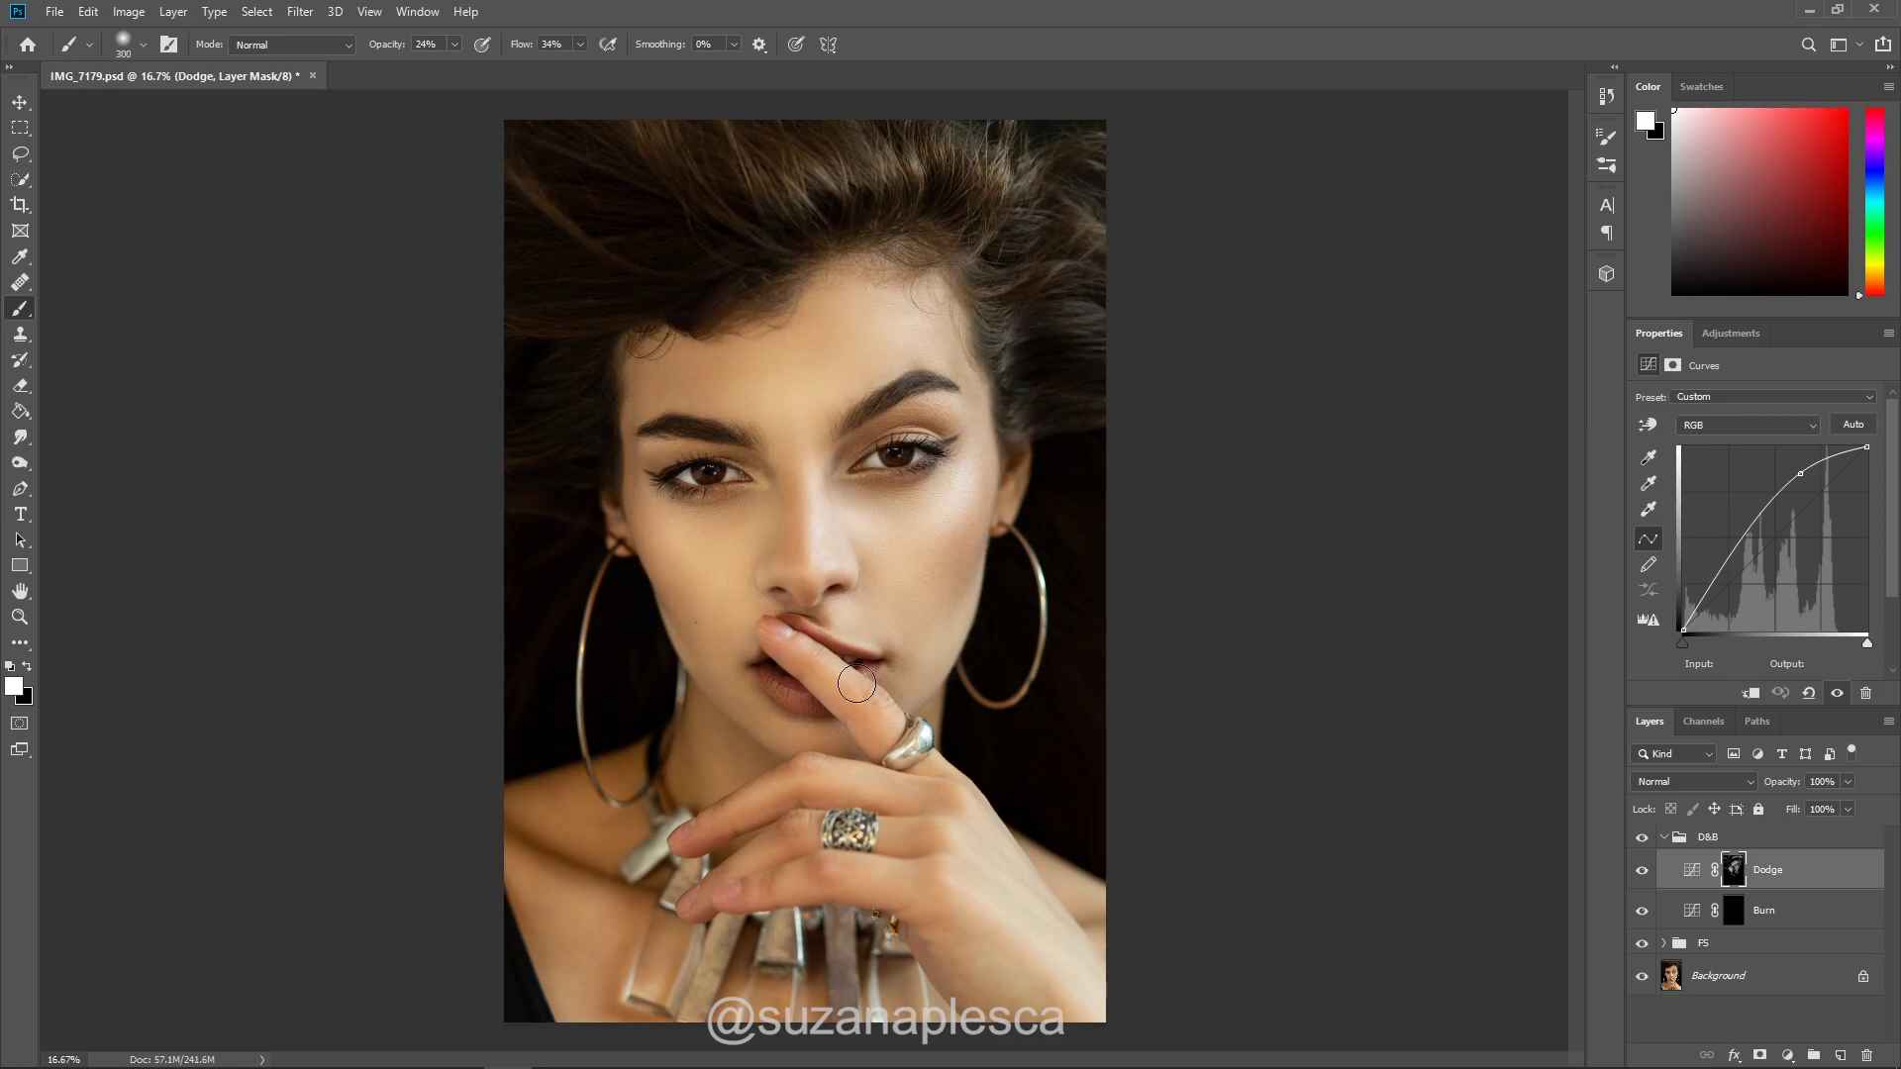
# - Brighten the shoulder and chest on the image's left side on the Dodge mask with a 600 px brush
pyautogui.press(']')
pyautogui.press(']')
pyautogui.press(']')
pyautogui.press(']')
pyautogui.press(']')
pyautogui.press(']')
pyautogui.moveTo(576, 818); pyautogui.dragTo(633, 837)
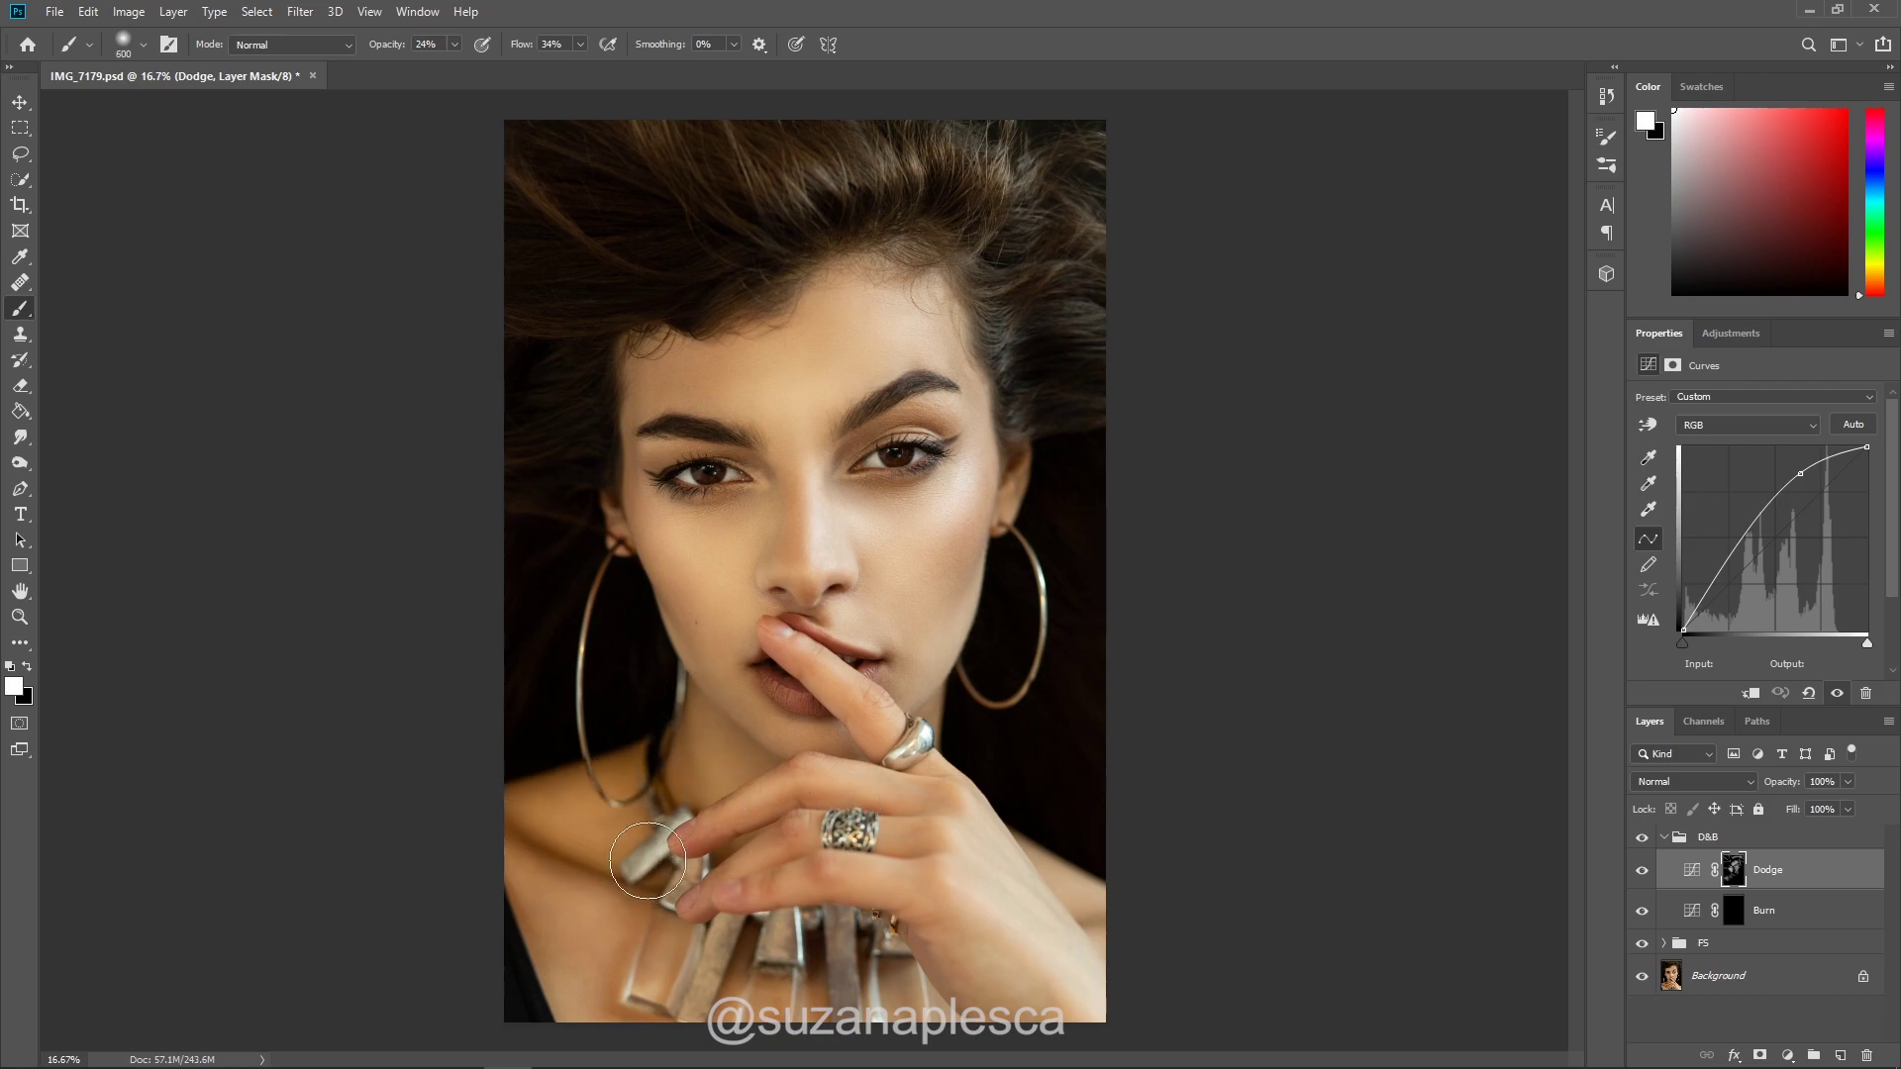
pyautogui.moveTo(584, 968); pyautogui.dragTo(643, 1012)
# - Add highlights to the index finger at 200 px and the hoop earring at 150 px on the Dodge mask
pyautogui.press('[')
pyautogui.press('[')
pyautogui.press('[')
pyautogui.press('[')
pyautogui.press('[')
pyautogui.press('[')
pyautogui.press('[')
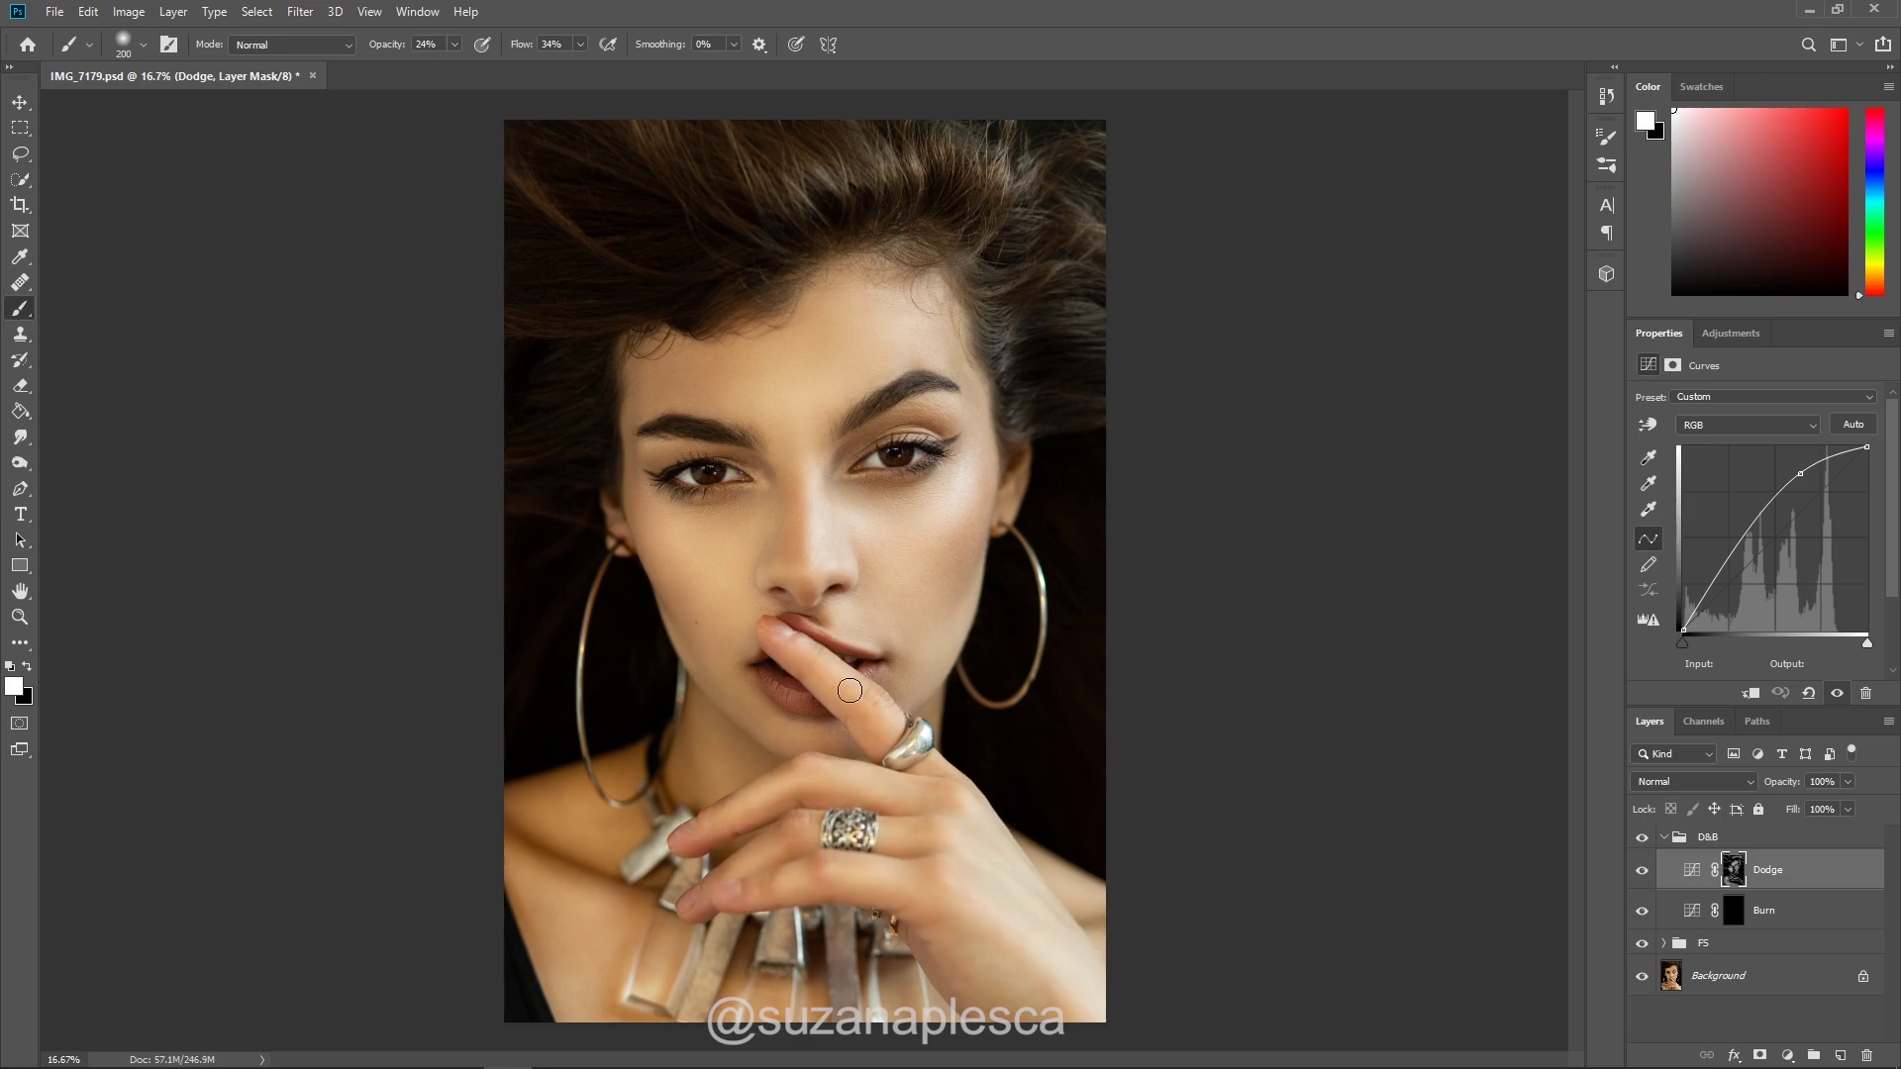
pyautogui.click(1643, 837)
pyautogui.click(1643, 837)
pyautogui.press('[')
pyautogui.press('[')
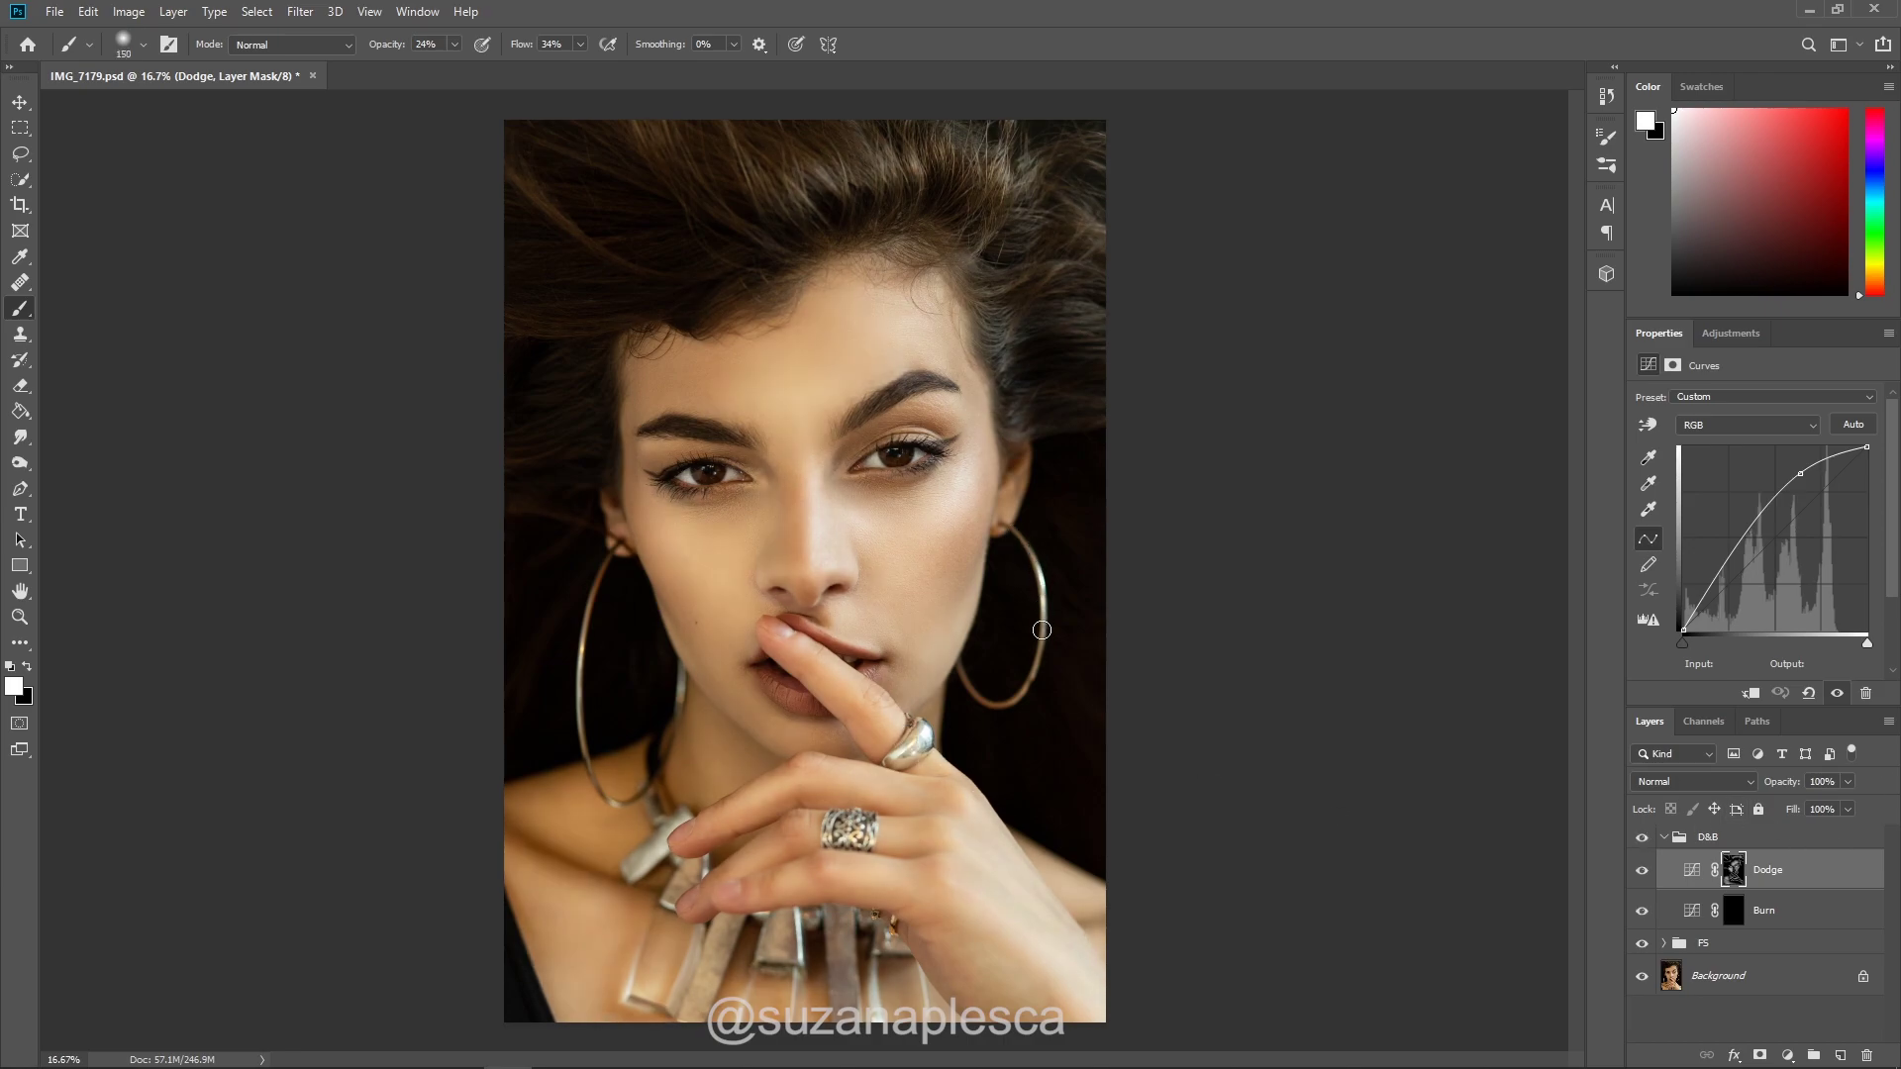
# - Compare the portrait with and without the D&B group
pyautogui.click(1642, 837)
pyautogui.click(1643, 836)
pyautogui.click(1642, 836)
pyautogui.click(1642, 837)
# - Darken the hair along the hairline above the forehead on the Burn layer's mask with a soft white brush
pyautogui.click(1812, 923)
pyautogui.press(']')
pyautogui.press(']')
pyautogui.press(']')
pyautogui.moveTo(748, 318)
pyautogui.mouseDown()
pyautogui.moveTo(785, 262)
pyautogui.moveTo(972, 280)
pyautogui.mouseUp()
pyautogui.press('[')
pyautogui.press('[')
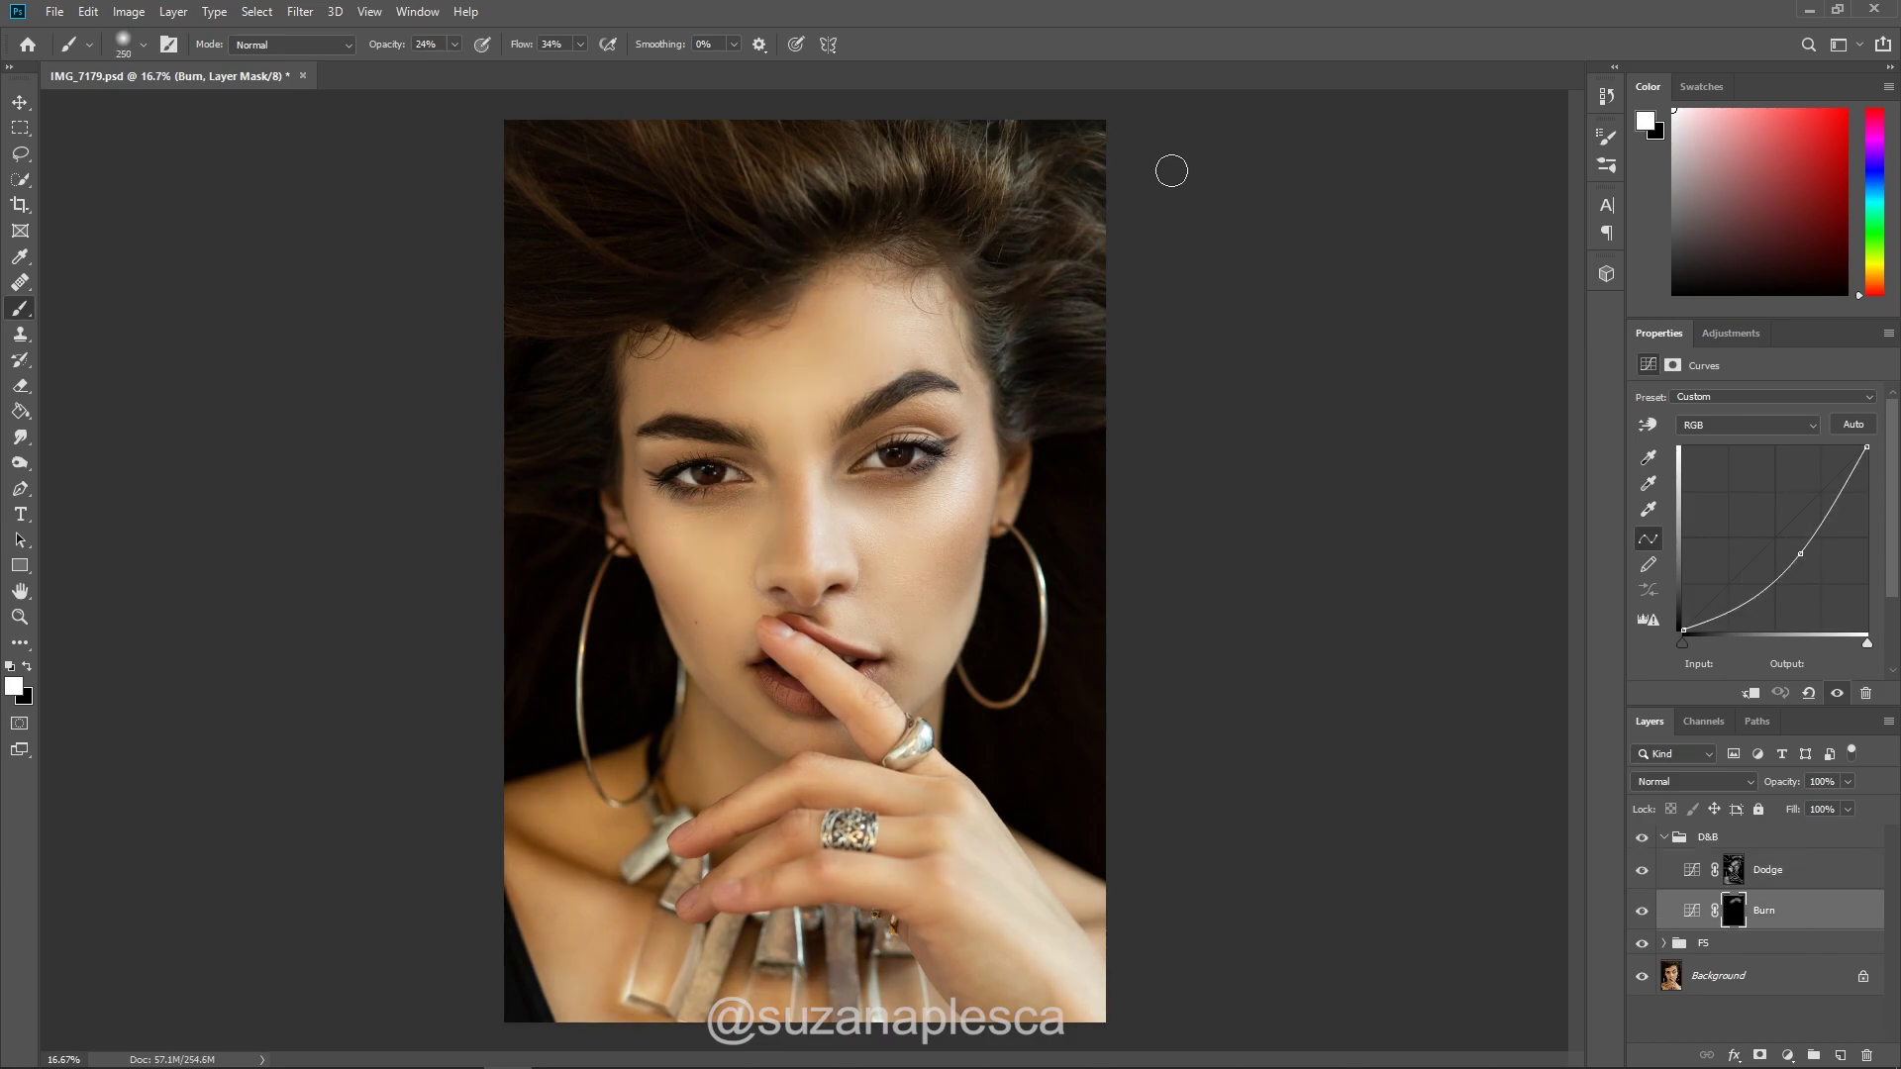
# - Darken the hair and shadows on both sides of the face and below the image-left earring on the Burn mask
pyautogui.press(']')
pyautogui.press(']')
pyautogui.moveTo(1070, 495); pyautogui.dragTo(1076, 505)
pyautogui.press('[')
pyautogui.press('[')
pyautogui.press('[')
pyautogui.press(']')
pyautogui.press(']')
pyautogui.press(']')
pyautogui.press(']')
pyautogui.moveTo(543, 382)
pyautogui.mouseDown()
pyautogui.moveTo(582, 469)
pyautogui.moveTo(621, 481)
pyautogui.moveTo(533, 592)
pyautogui.mouseUp()
pyautogui.moveTo(597, 722); pyautogui.dragTo(644, 735)
# - Darken the hair above the image-left side of the forehead and the neck beside the earring on the Burn mask at 400 px
pyautogui.press('[')
pyautogui.press('[')
pyautogui.moveTo(609, 287); pyautogui.dragTo(677, 288)
pyautogui.moveTo(561, 155); pyautogui.dragTo(711, 175)
pyautogui.moveTo(628, 700)
pyautogui.mouseDown()
pyautogui.moveTo(665, 677)
pyautogui.moveTo(726, 781)
pyautogui.moveTo(655, 743)
pyautogui.mouseUp()
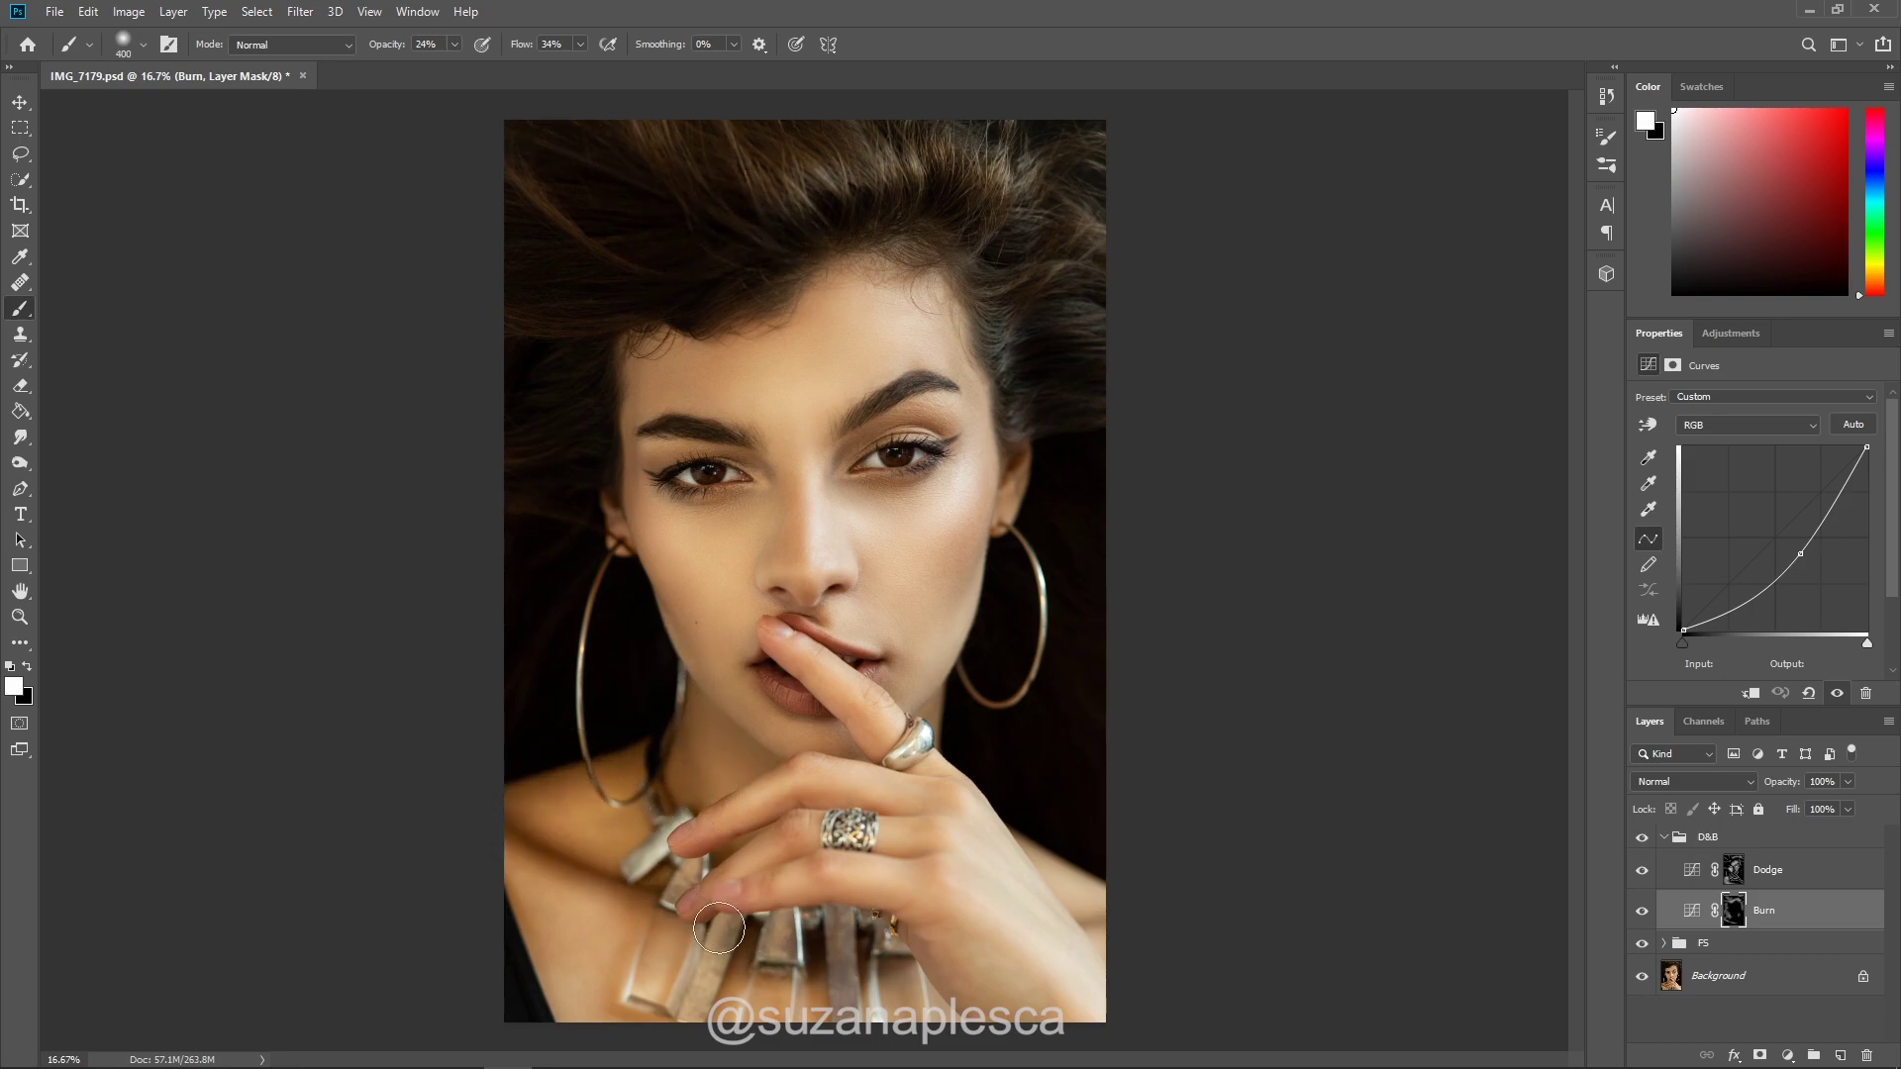
# - Deepen the shadows on the chest, around the necklace and under the hand on the Burn mask, reducing the brush to 200 px
pyautogui.moveTo(557, 1029); pyautogui.dragTo(527, 896)
pyautogui.moveTo(621, 963); pyautogui.dragTo(676, 1020)
pyautogui.press('[')
pyautogui.press('[')
pyautogui.press('[')
pyautogui.moveTo(908, 924); pyautogui.dragTo(963, 992)
pyautogui.moveTo(890, 897); pyautogui.dragTo(747, 900)
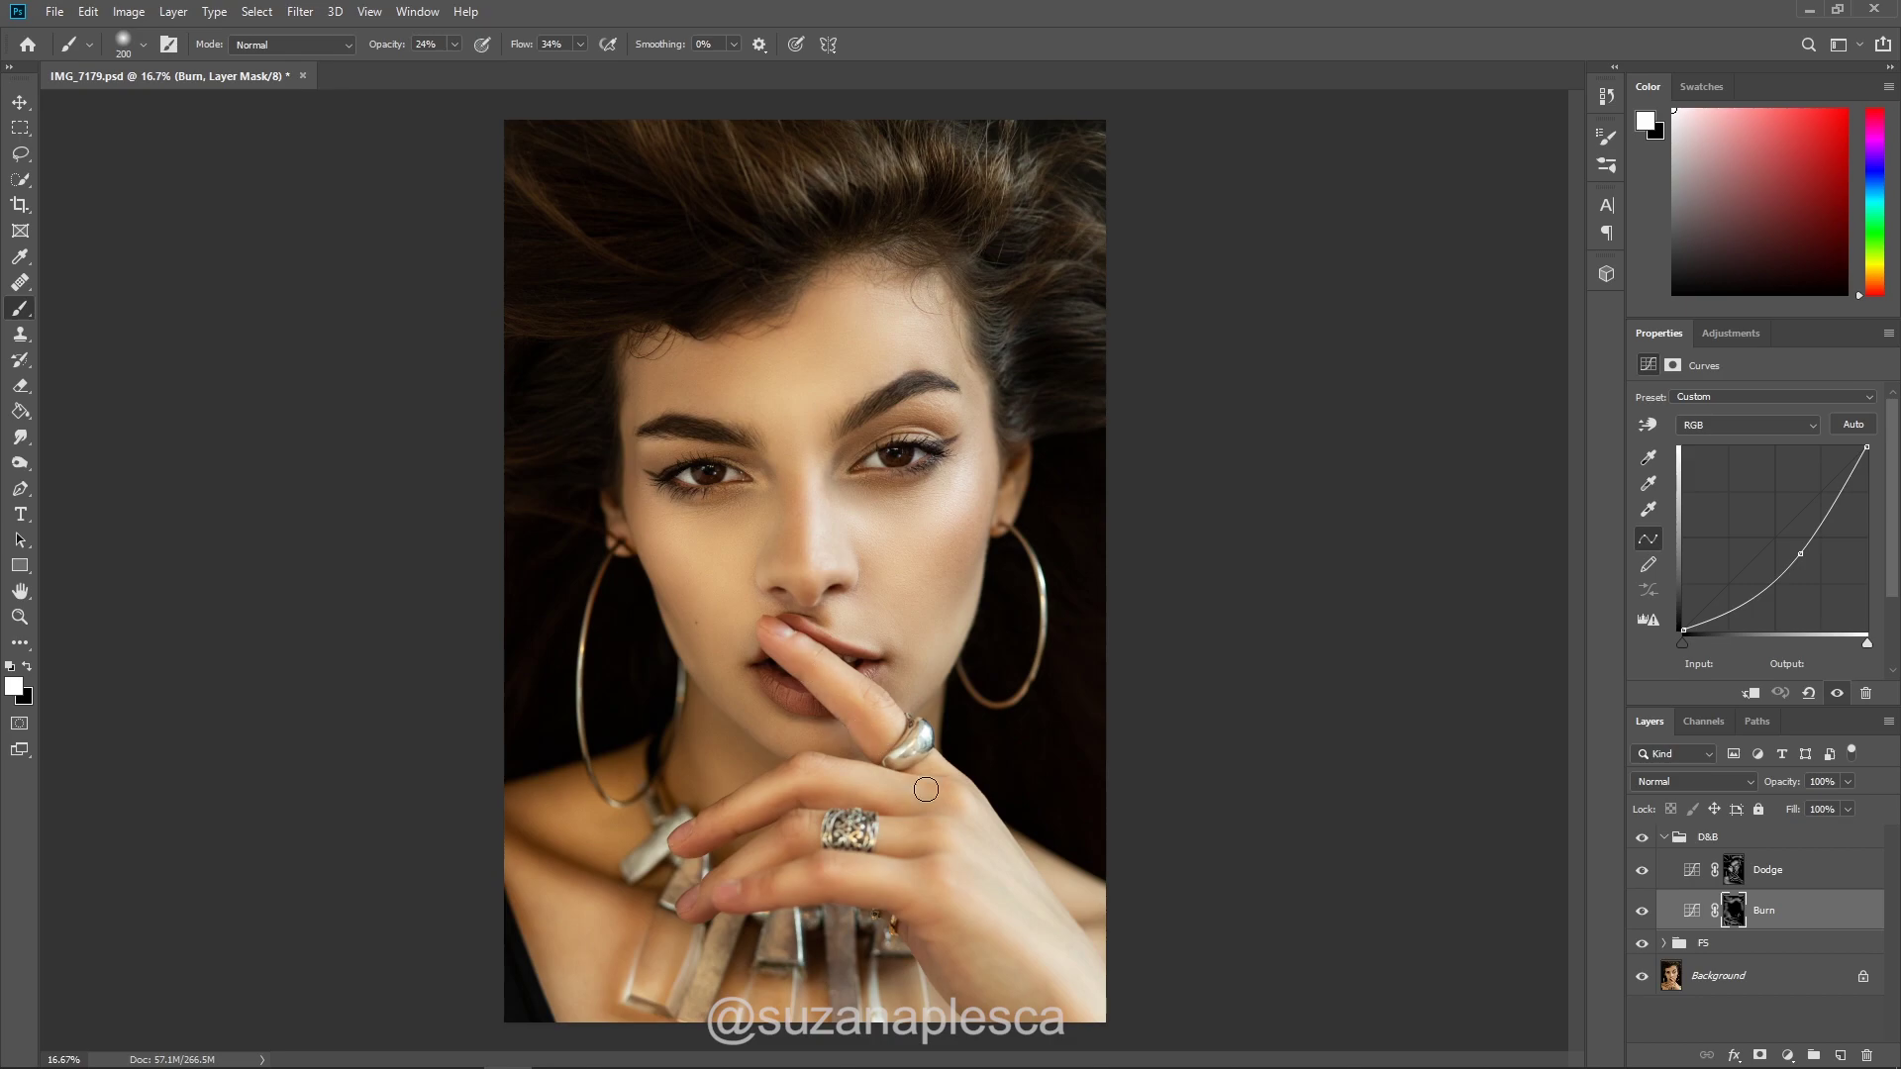
# - Darken the jawline at 200 px and the forehead edge along the hairline at 500 to 700 px on the Burn mask
pyautogui.scroll(3, 817, 525)
pyautogui.press('[')
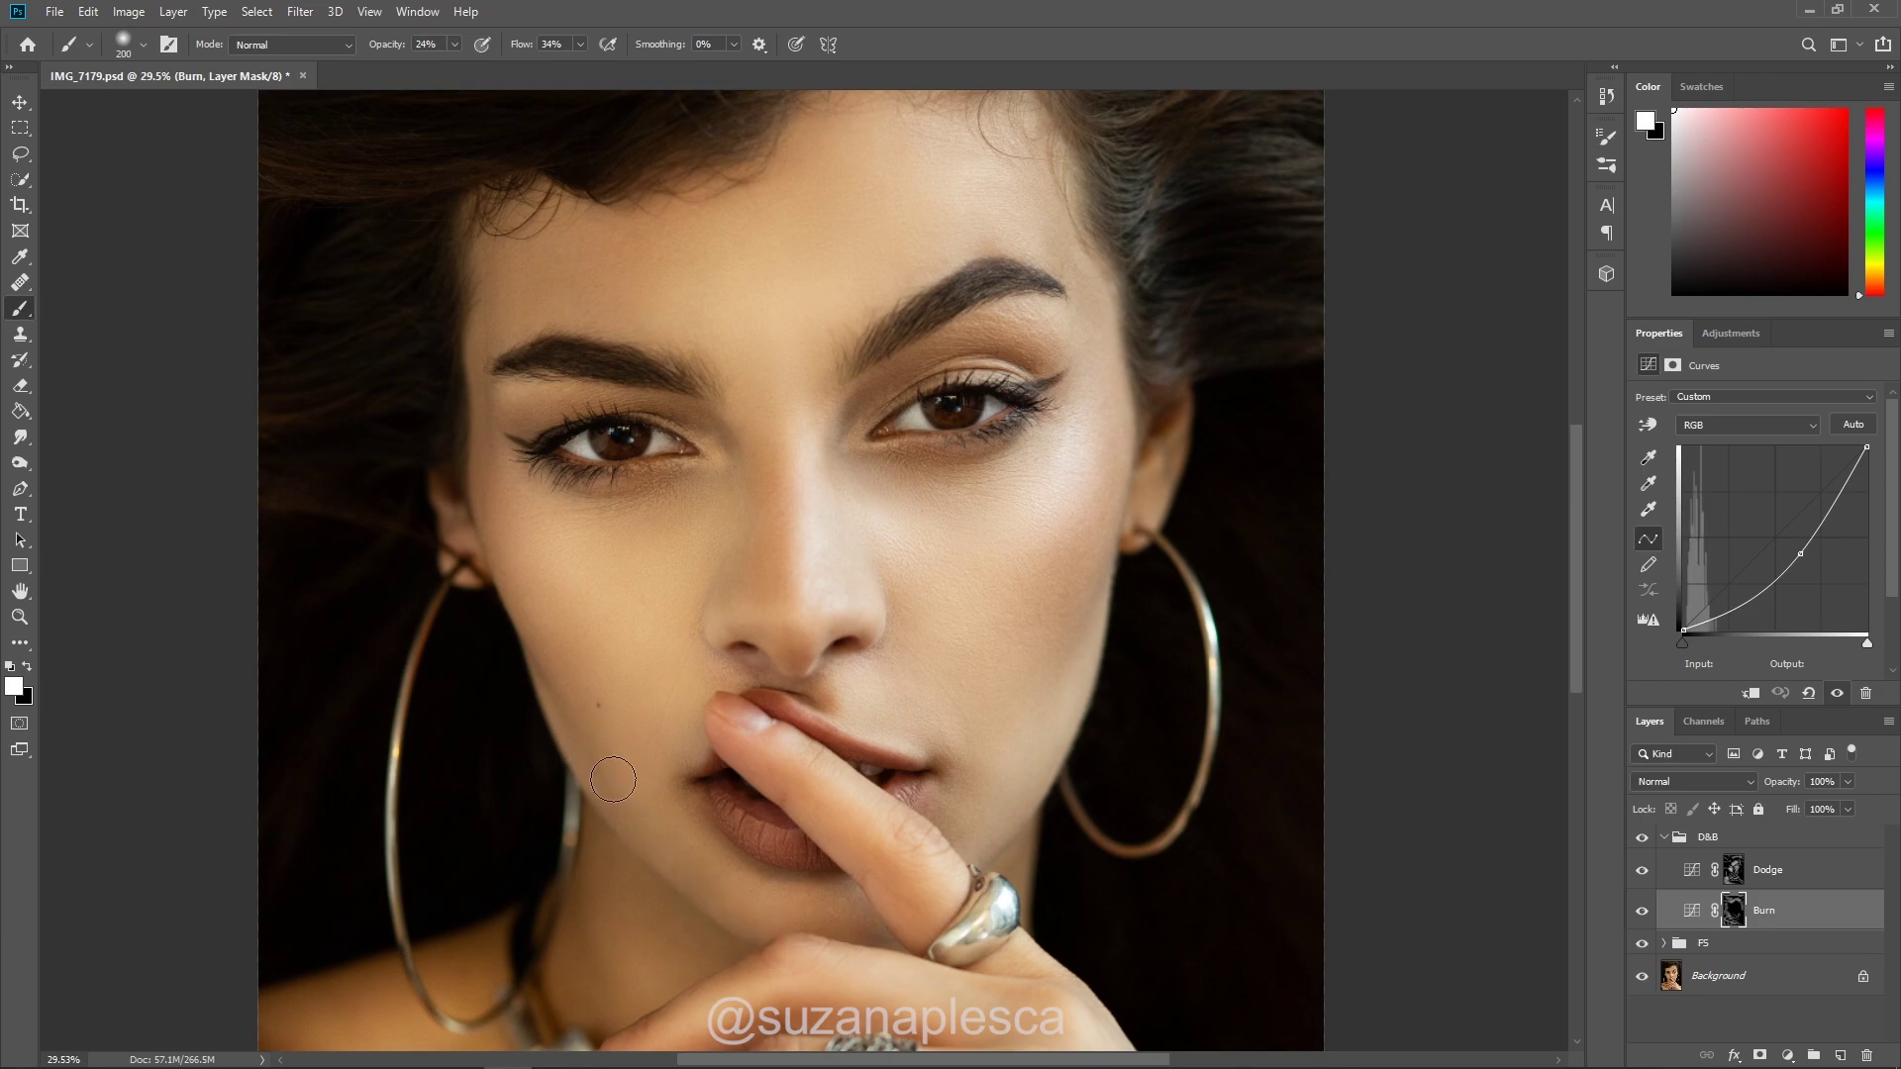
pyautogui.press(']')
pyautogui.press(']')
pyautogui.press(']')
pyautogui.press(']')
pyautogui.scroll(1, 521, 215)
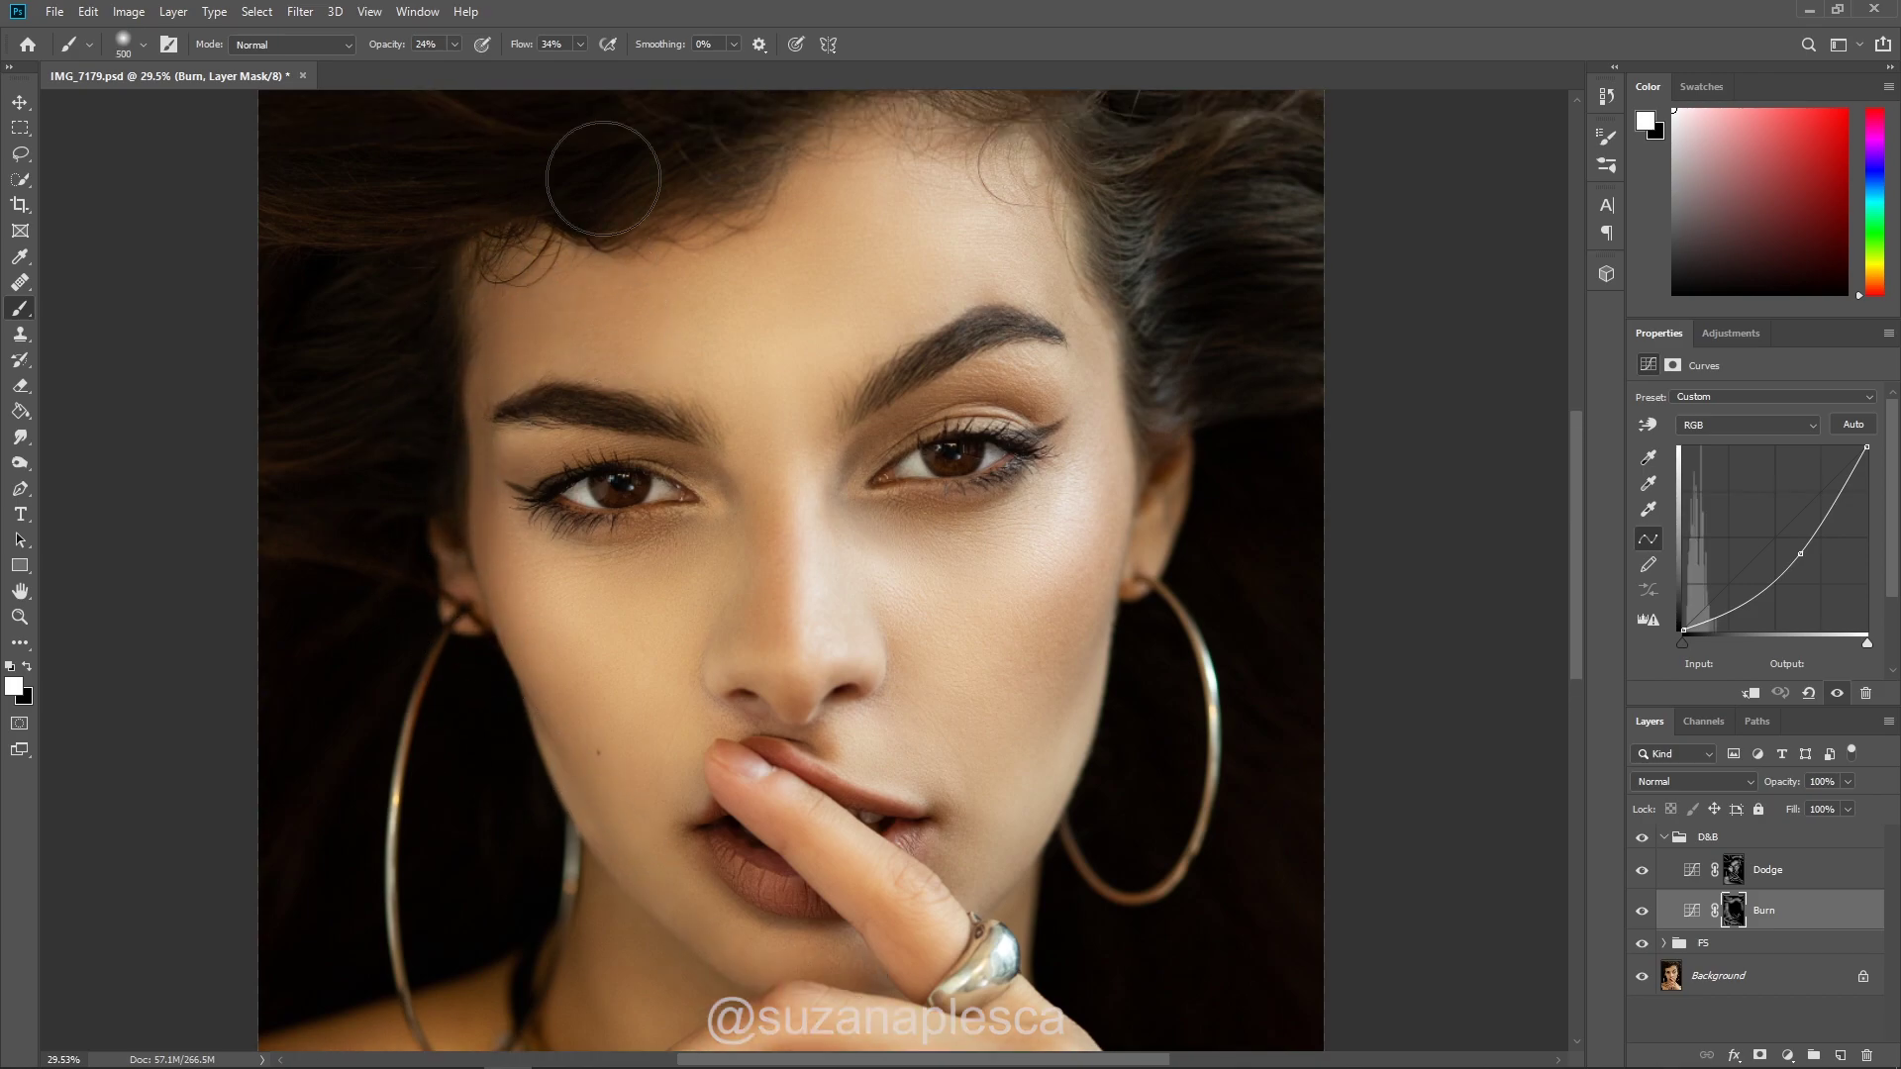
pyautogui.press(']')
pyautogui.press(']')
pyautogui.scroll(1, 874, 310)
pyautogui.scroll(1, 875, 310)
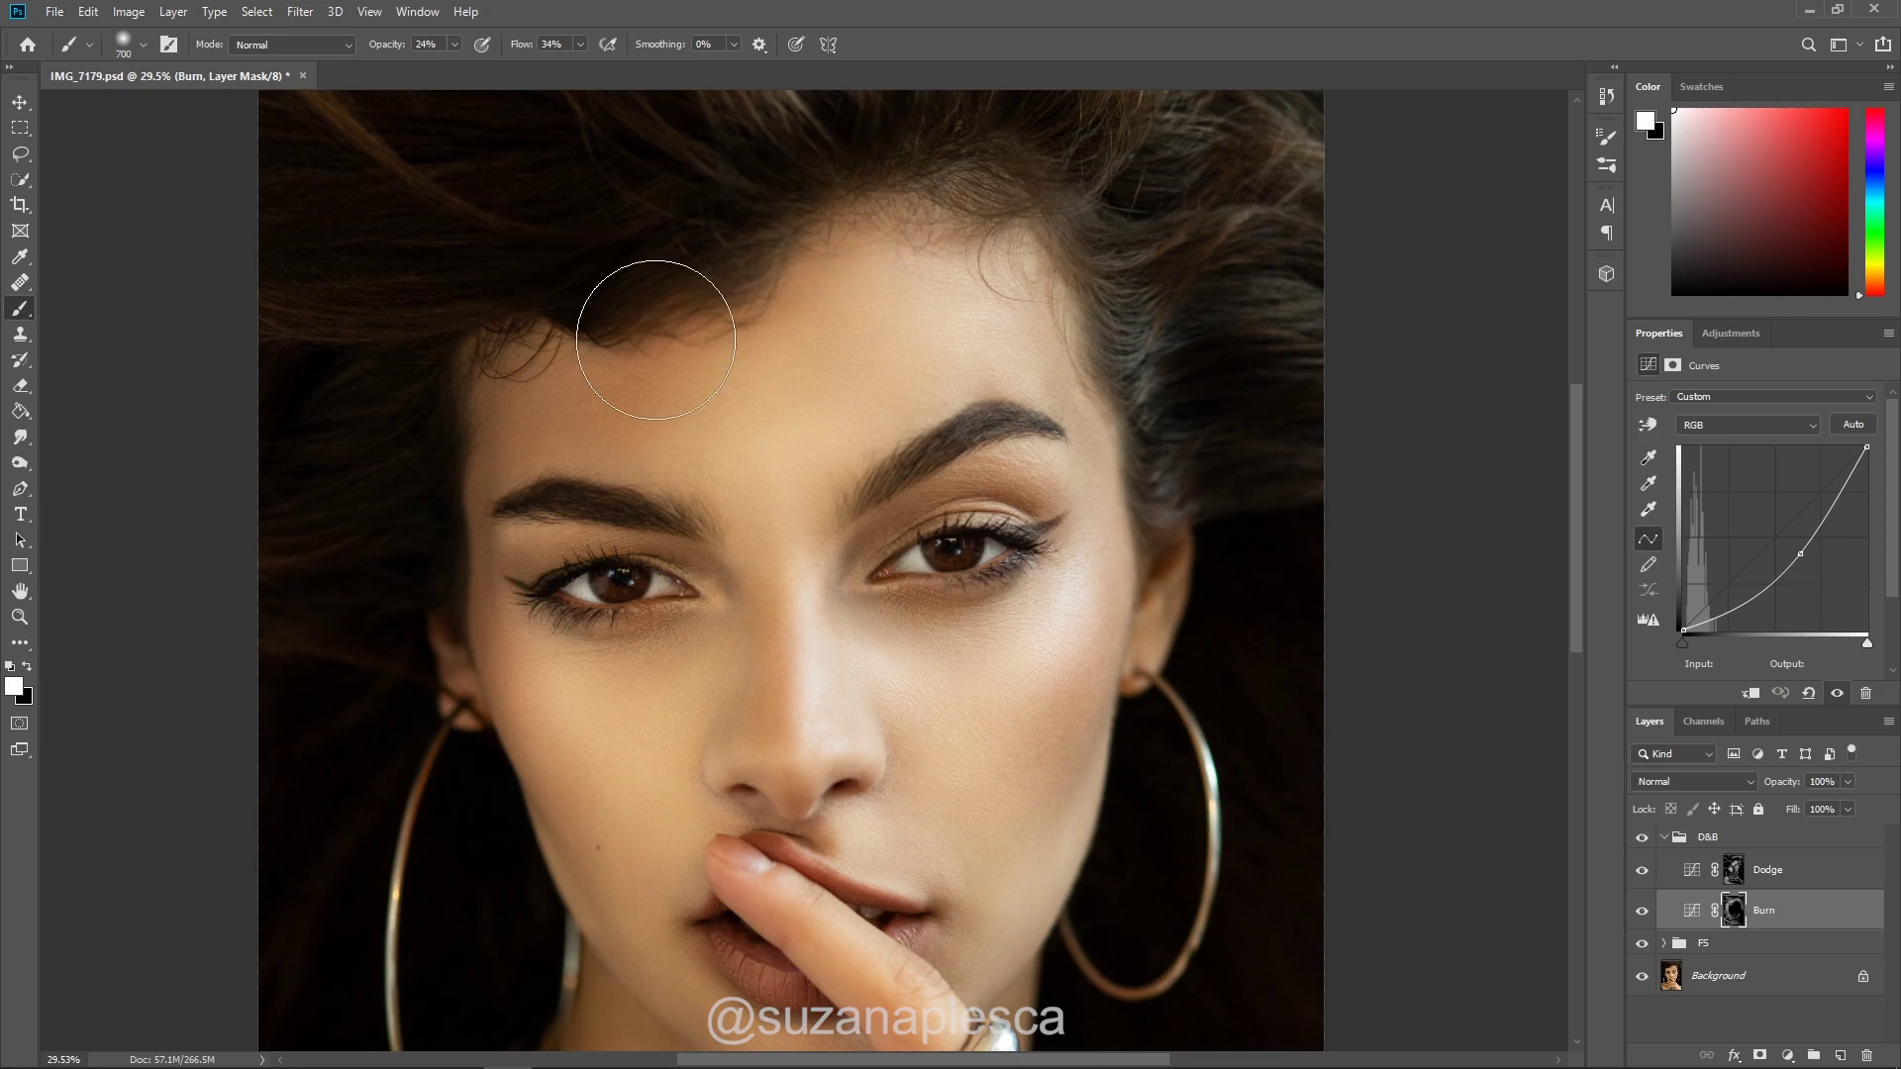
pyautogui.press('[')
pyautogui.press('[')
pyautogui.press('[')
pyautogui.press('[')
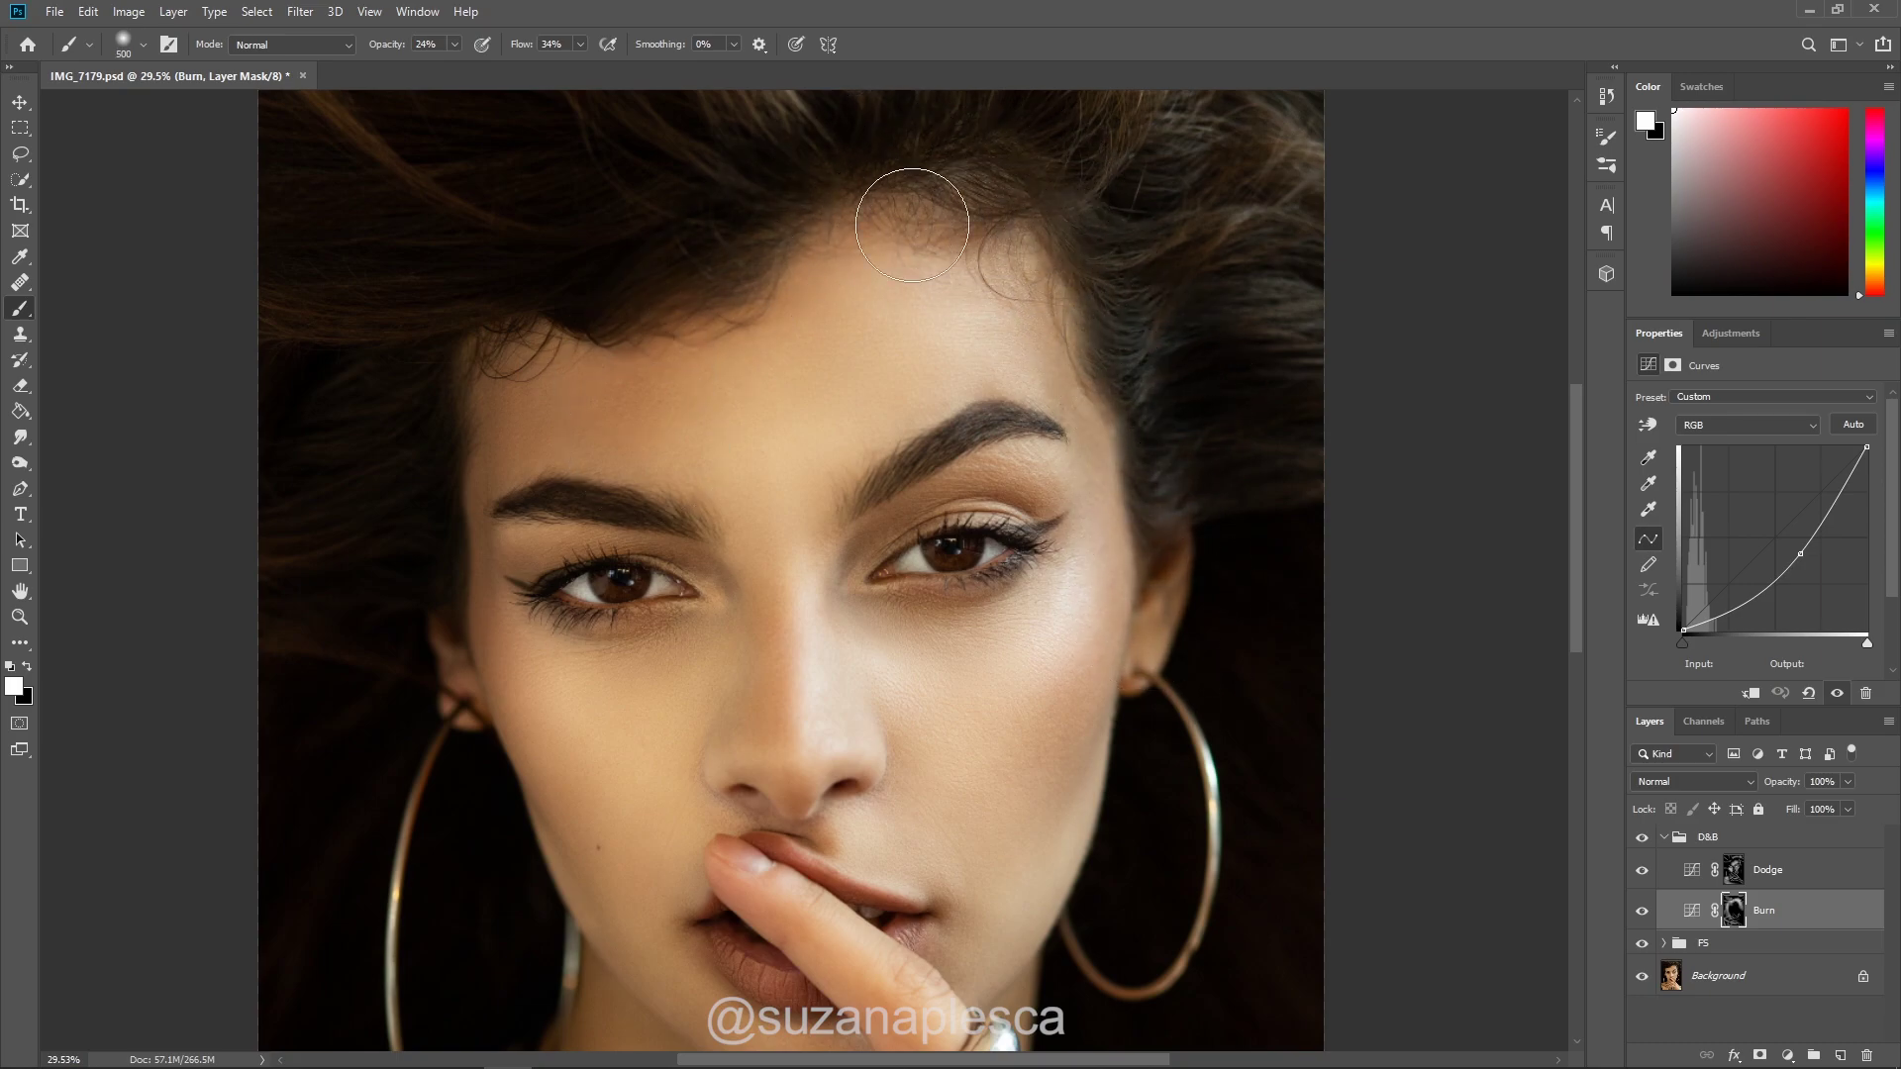
# - Contour both cheeks below the cheekbones near the ears on the Burn mask with a brush of 250 to 300 px
pyautogui.scroll(-3, 1139, 475)
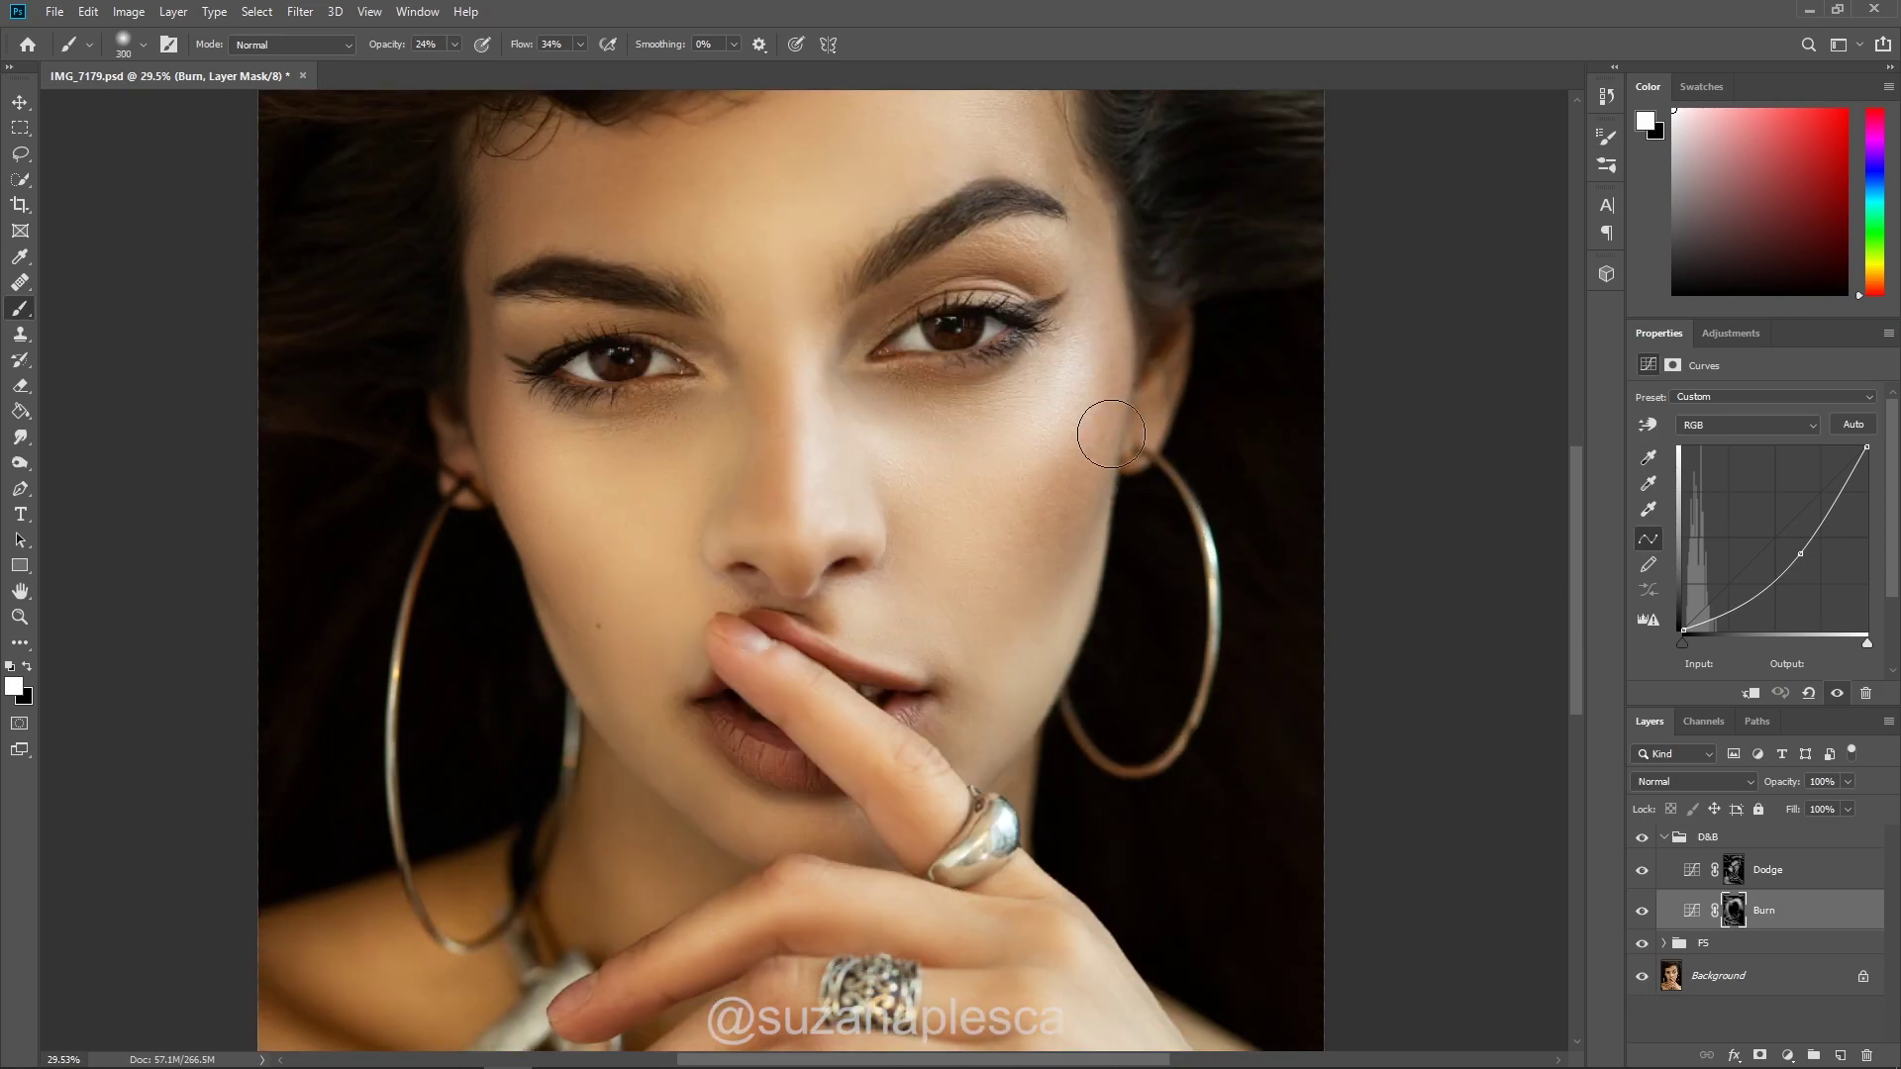
pyautogui.press(']')
pyautogui.press('[')
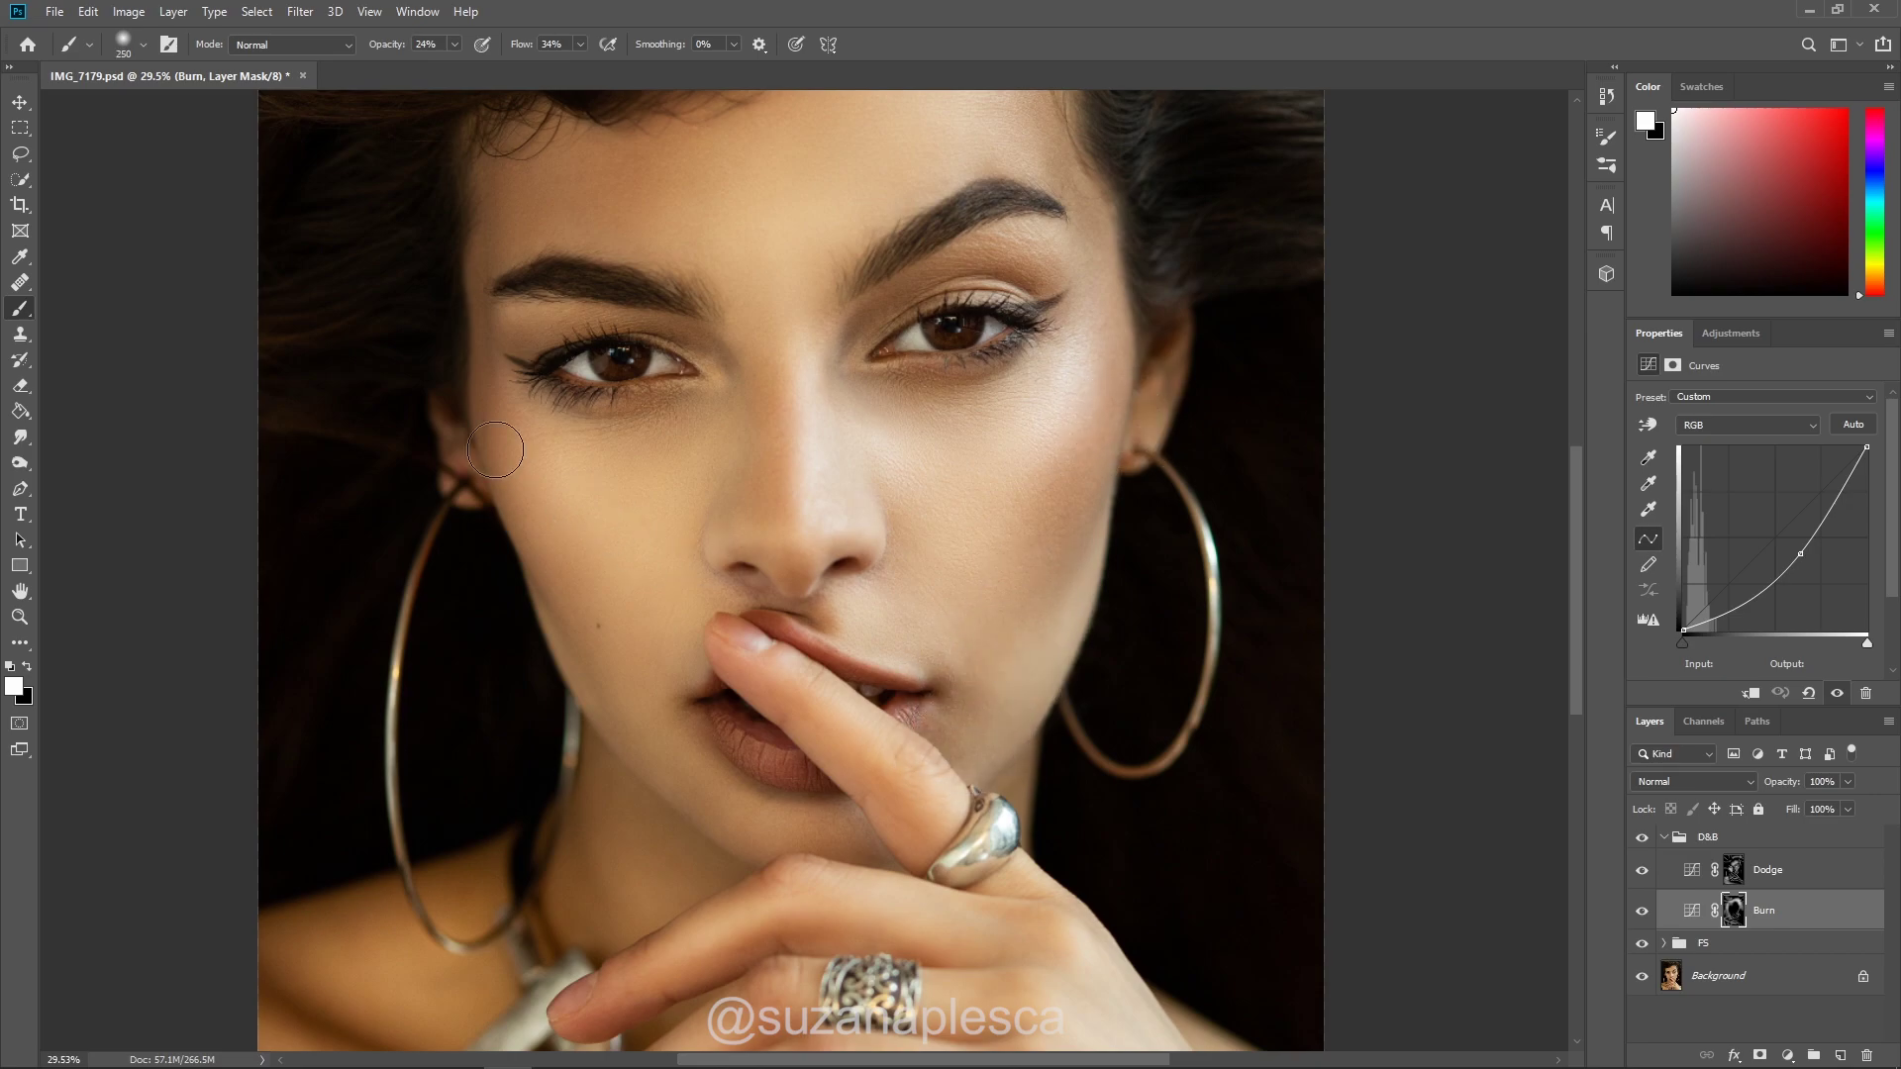
# - Darken the inner brow corner at 175 px and the side of the nose at 90 px on the Burn mask
pyautogui.press('[')
pyautogui.press('[')
pyautogui.press('[')
pyautogui.press('[')
pyautogui.press('[')
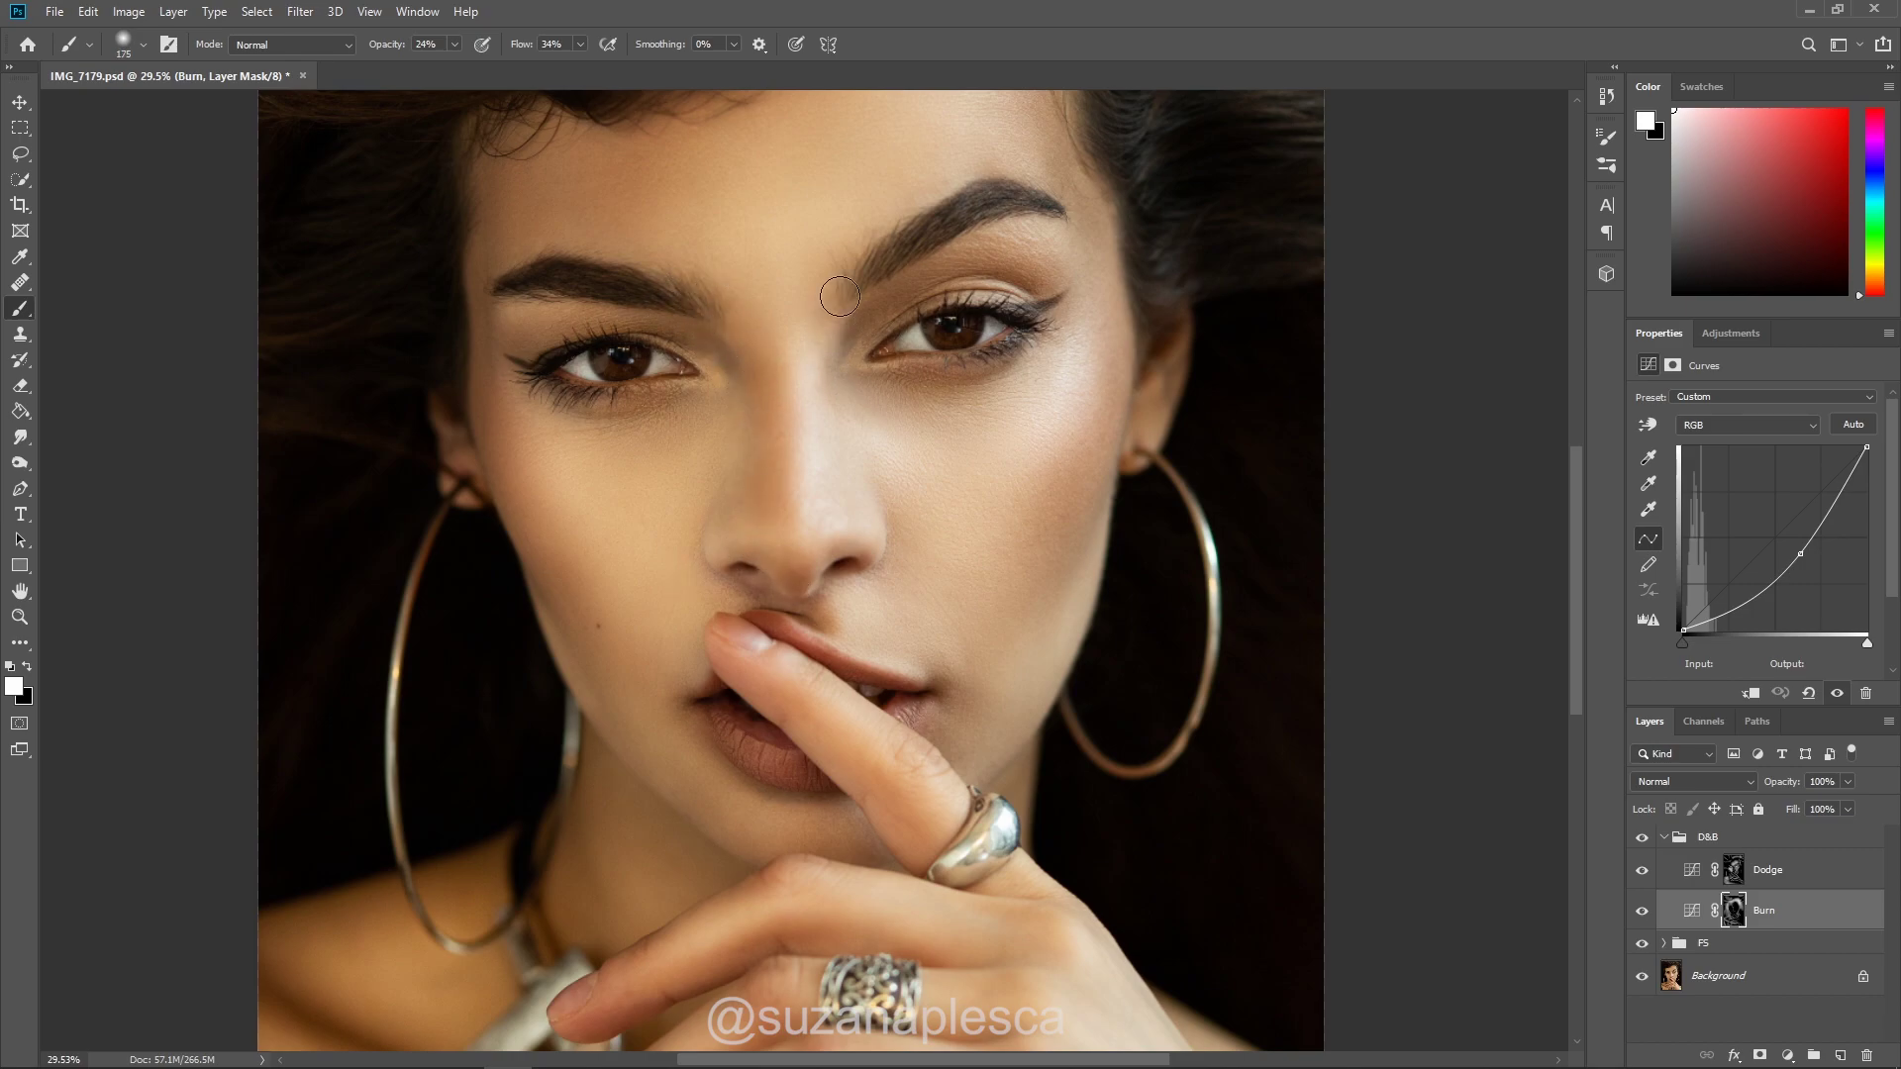
pyautogui.press('[')
pyautogui.press('[')
pyautogui.press('[')
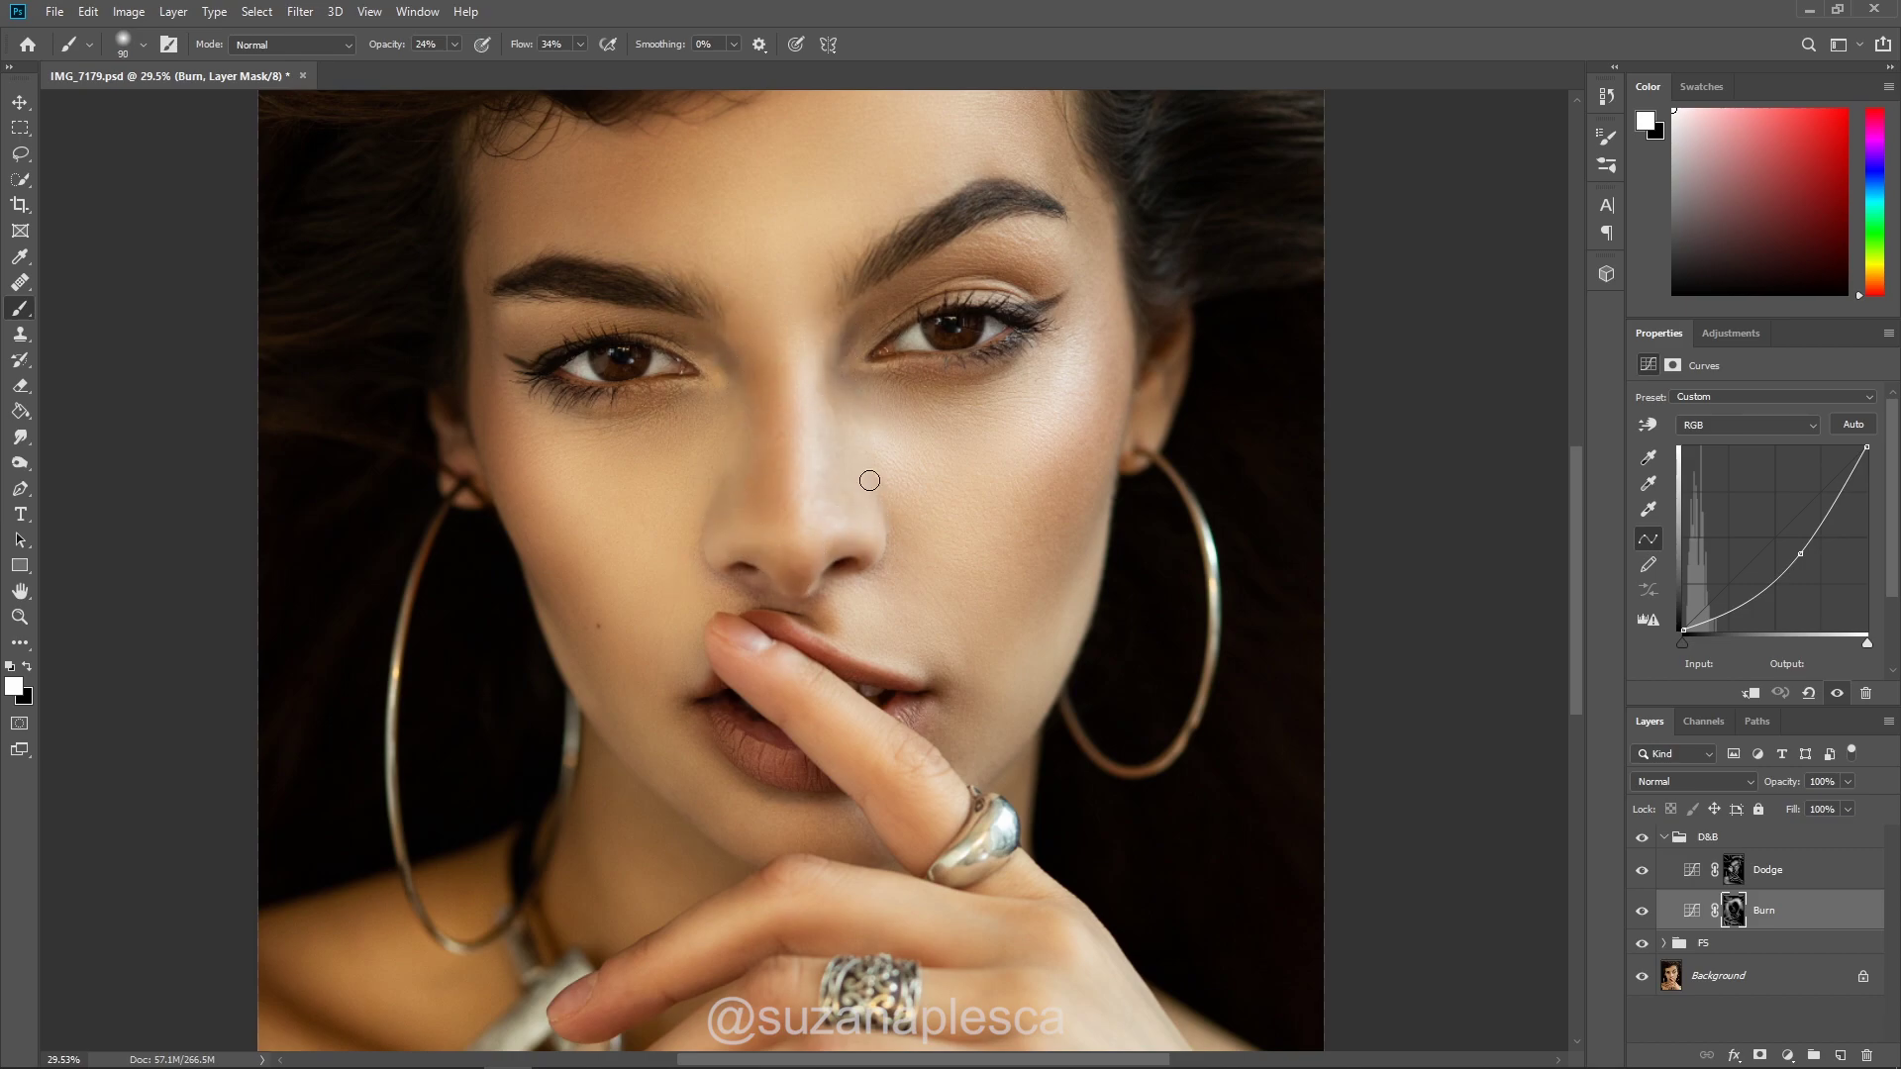
# - Darken the image-left eyebrow at 80 px and the iris edges at 60 px on the Burn mask
pyautogui.scroll(3, 522, 254)
pyautogui.press('[')
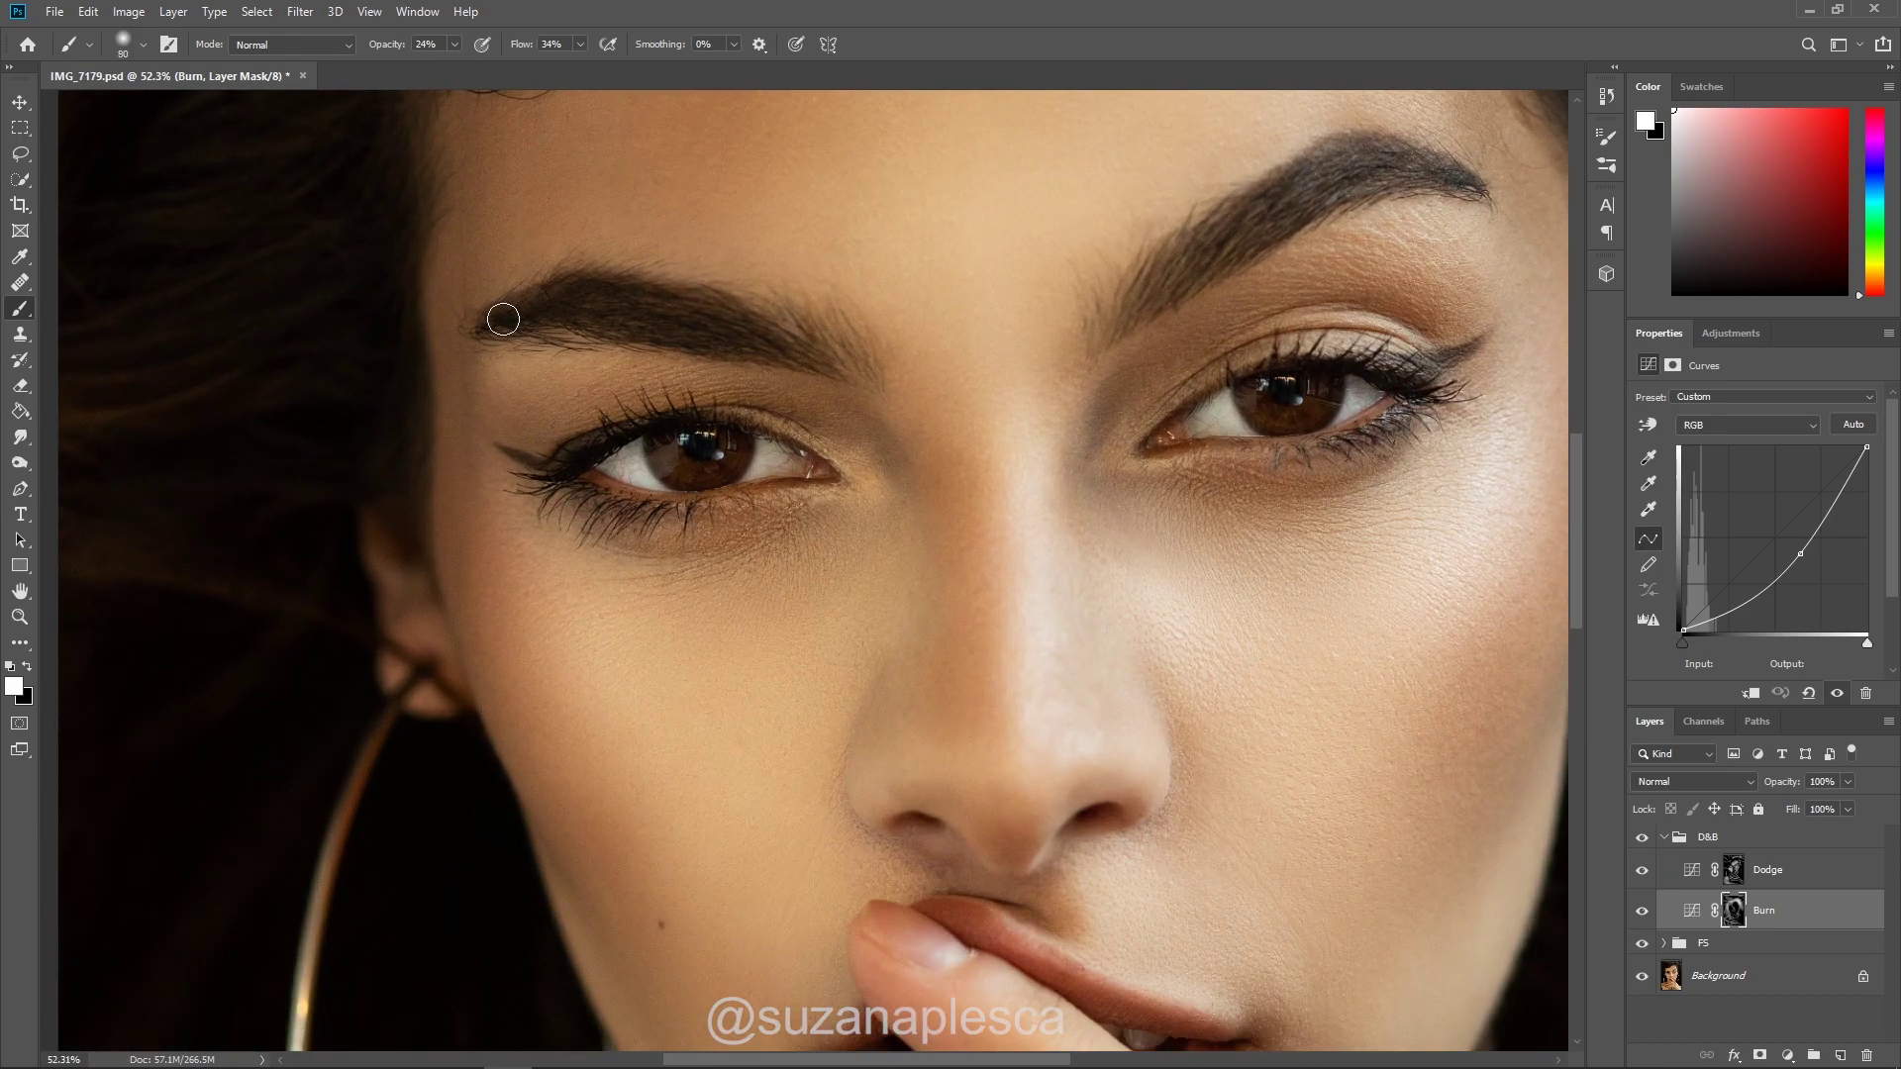
pyautogui.moveTo(536, 325)
pyautogui.mouseDown()
pyautogui.moveTo(730, 319)
pyautogui.moveTo(834, 348)
pyautogui.mouseUp()
pyautogui.press('[')
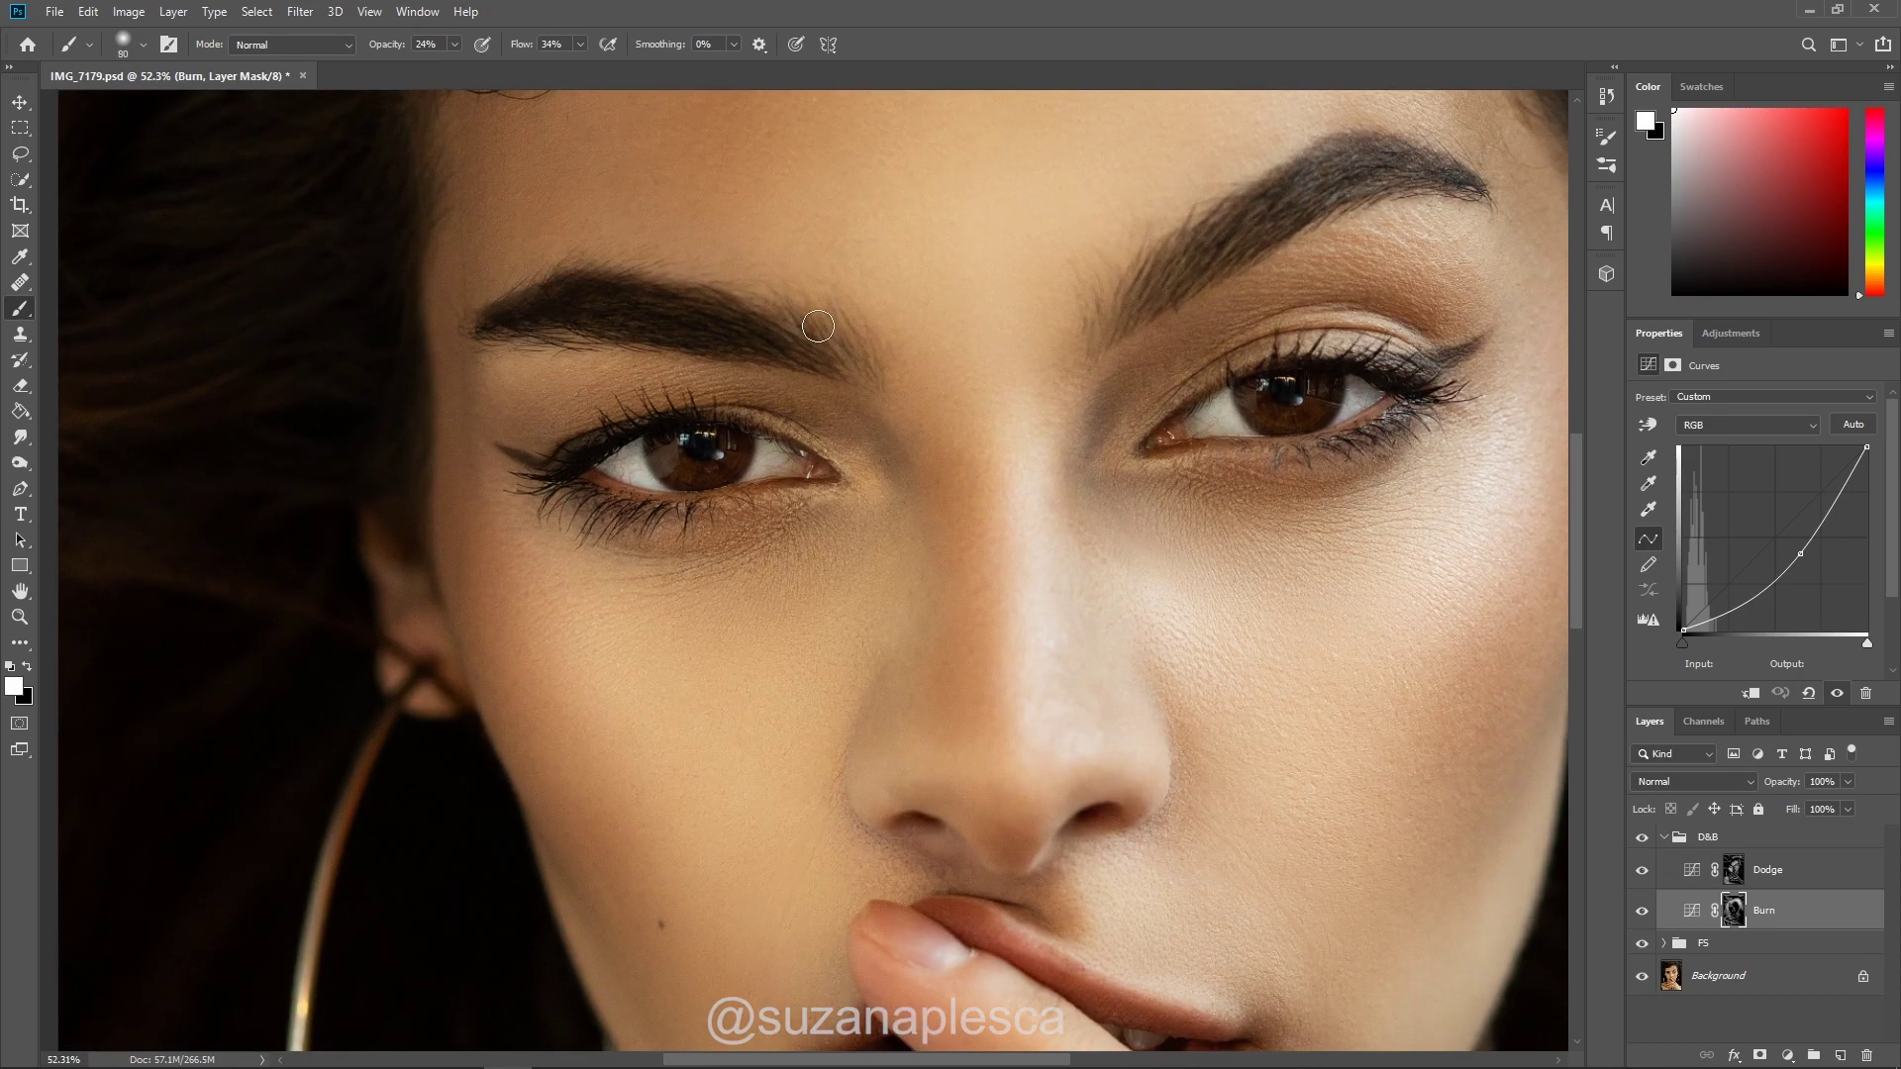
pyautogui.press('[')
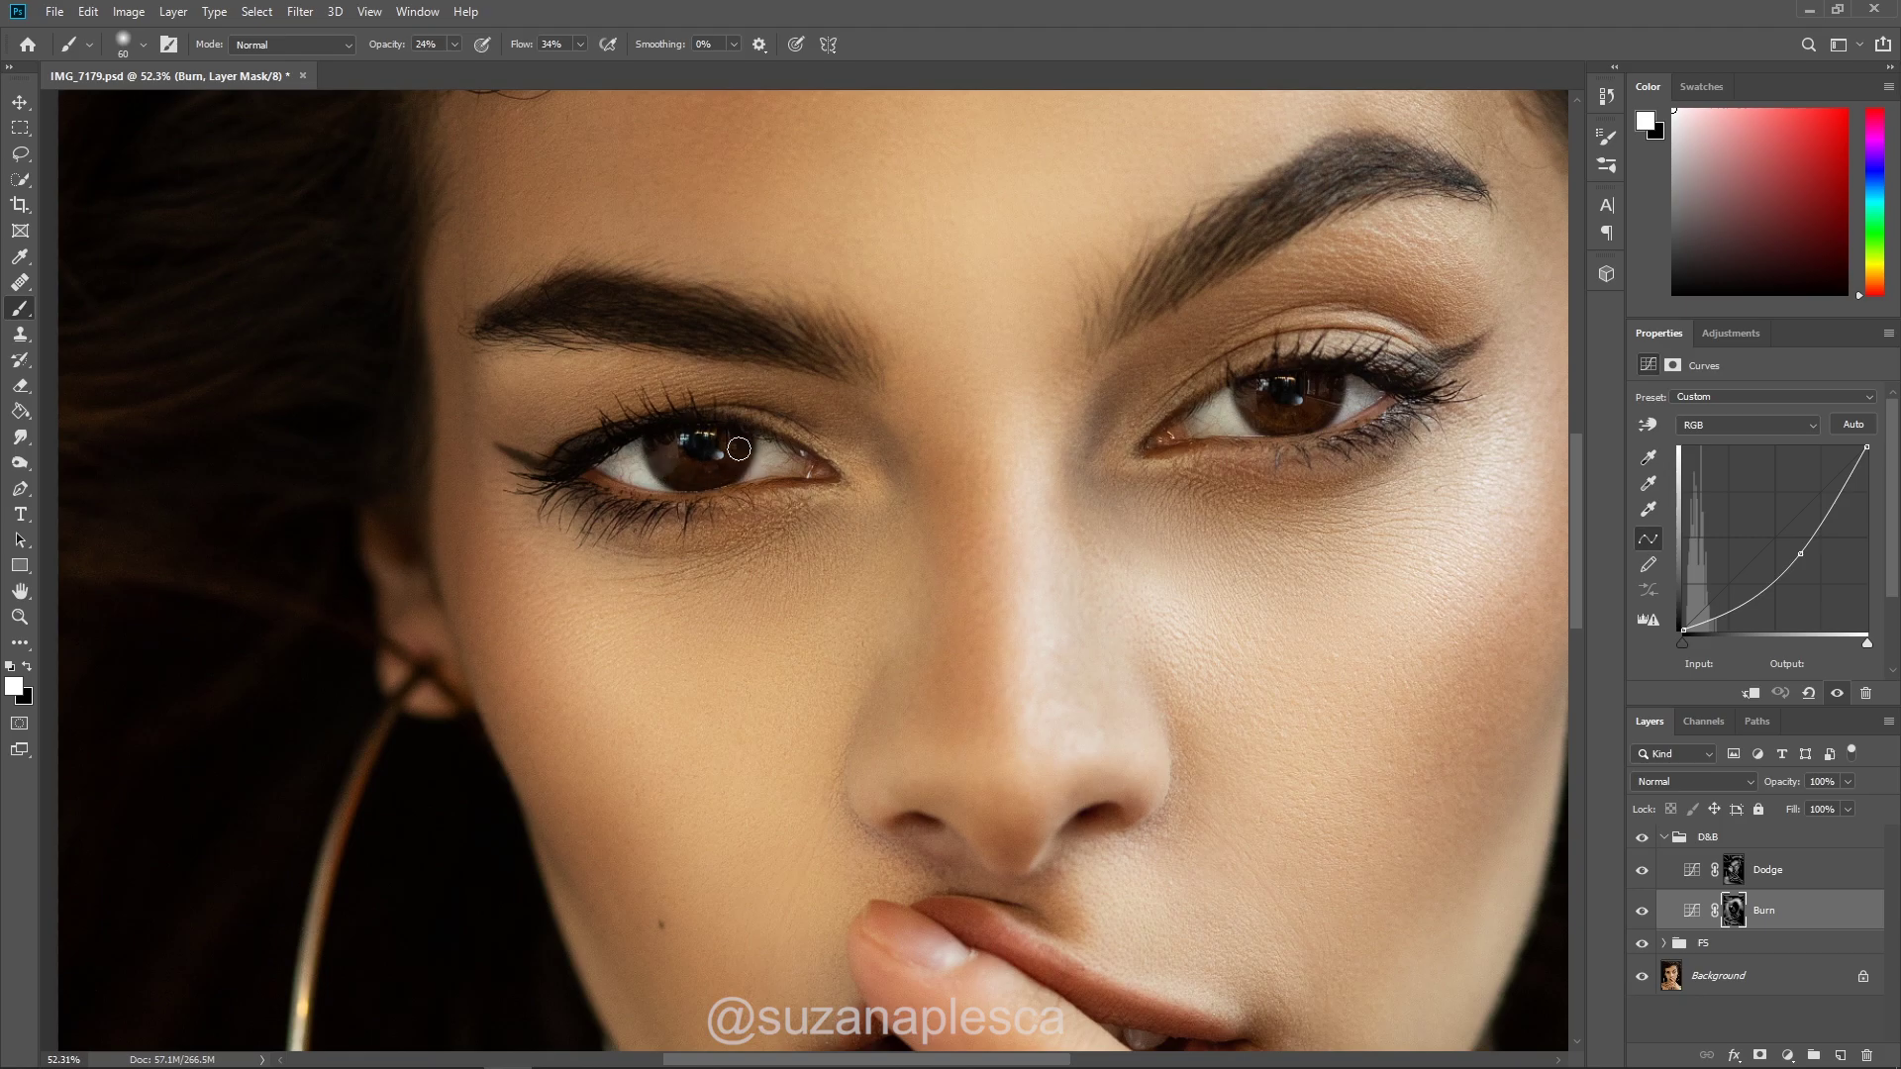
# - Toggle the D&B group's visibility to check the dodging and burning around the eyes against the original
pyautogui.click(1643, 841)
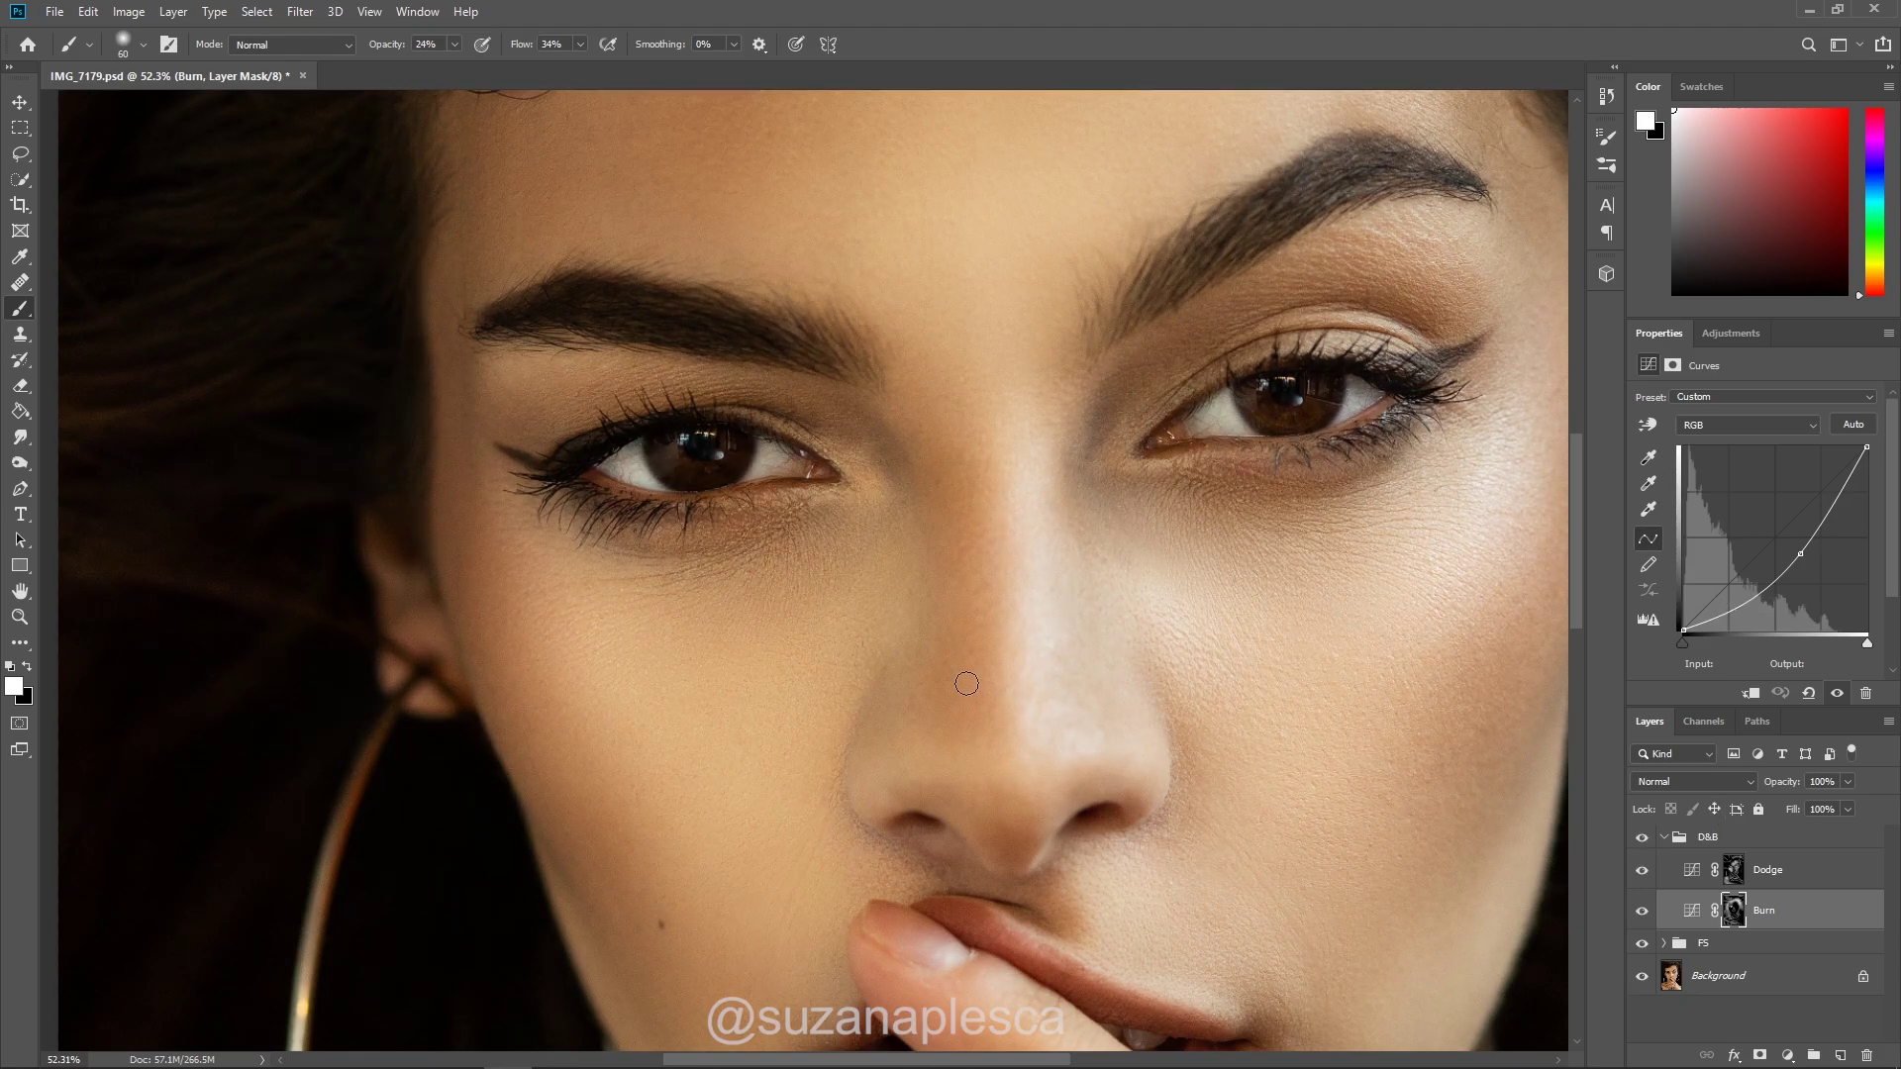
pyautogui.scroll(-5, 1085, 709)
pyautogui.click(1644, 840)
pyautogui.click(1644, 840)
# - Darken the image-right eyebrow on the Burn mask with a soft white brush around 90 px
pyautogui.scroll(-4, 870, 705)
pyautogui.scroll(4, 874, 702)
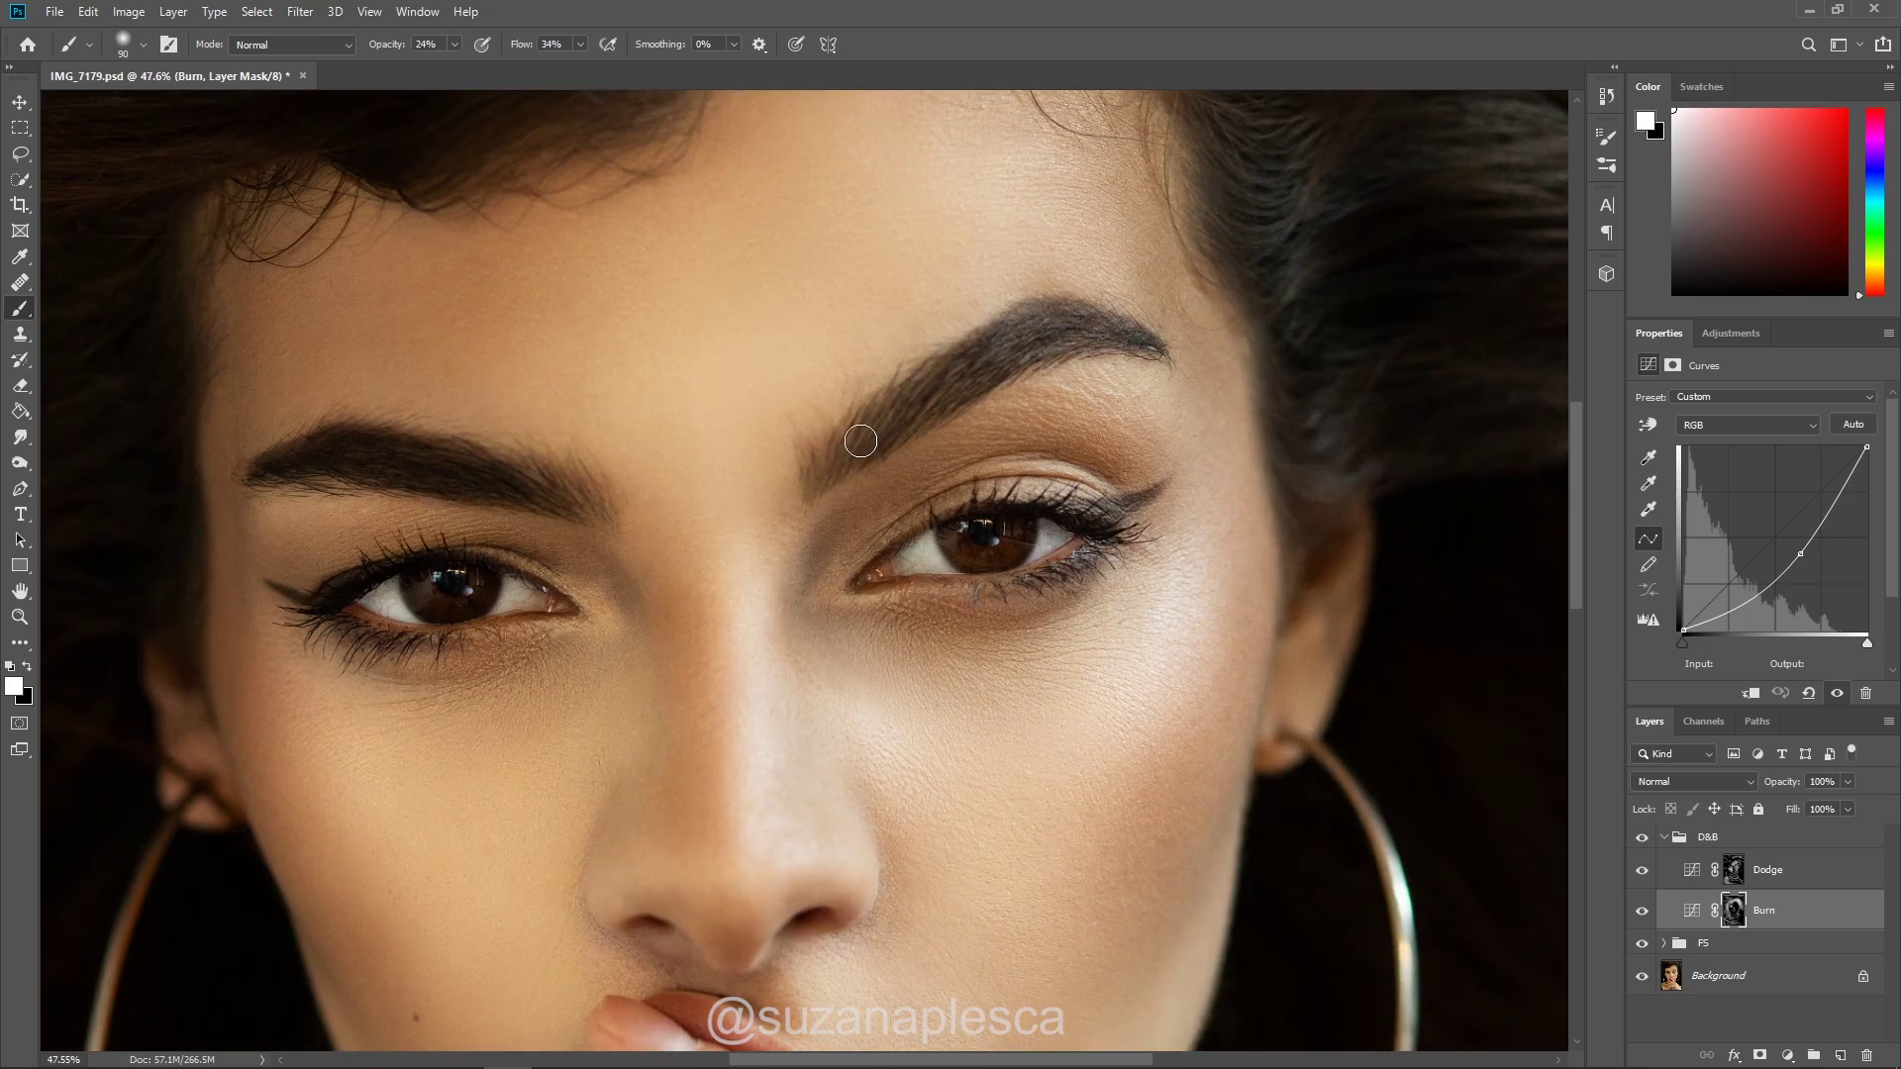
pyautogui.press('[')
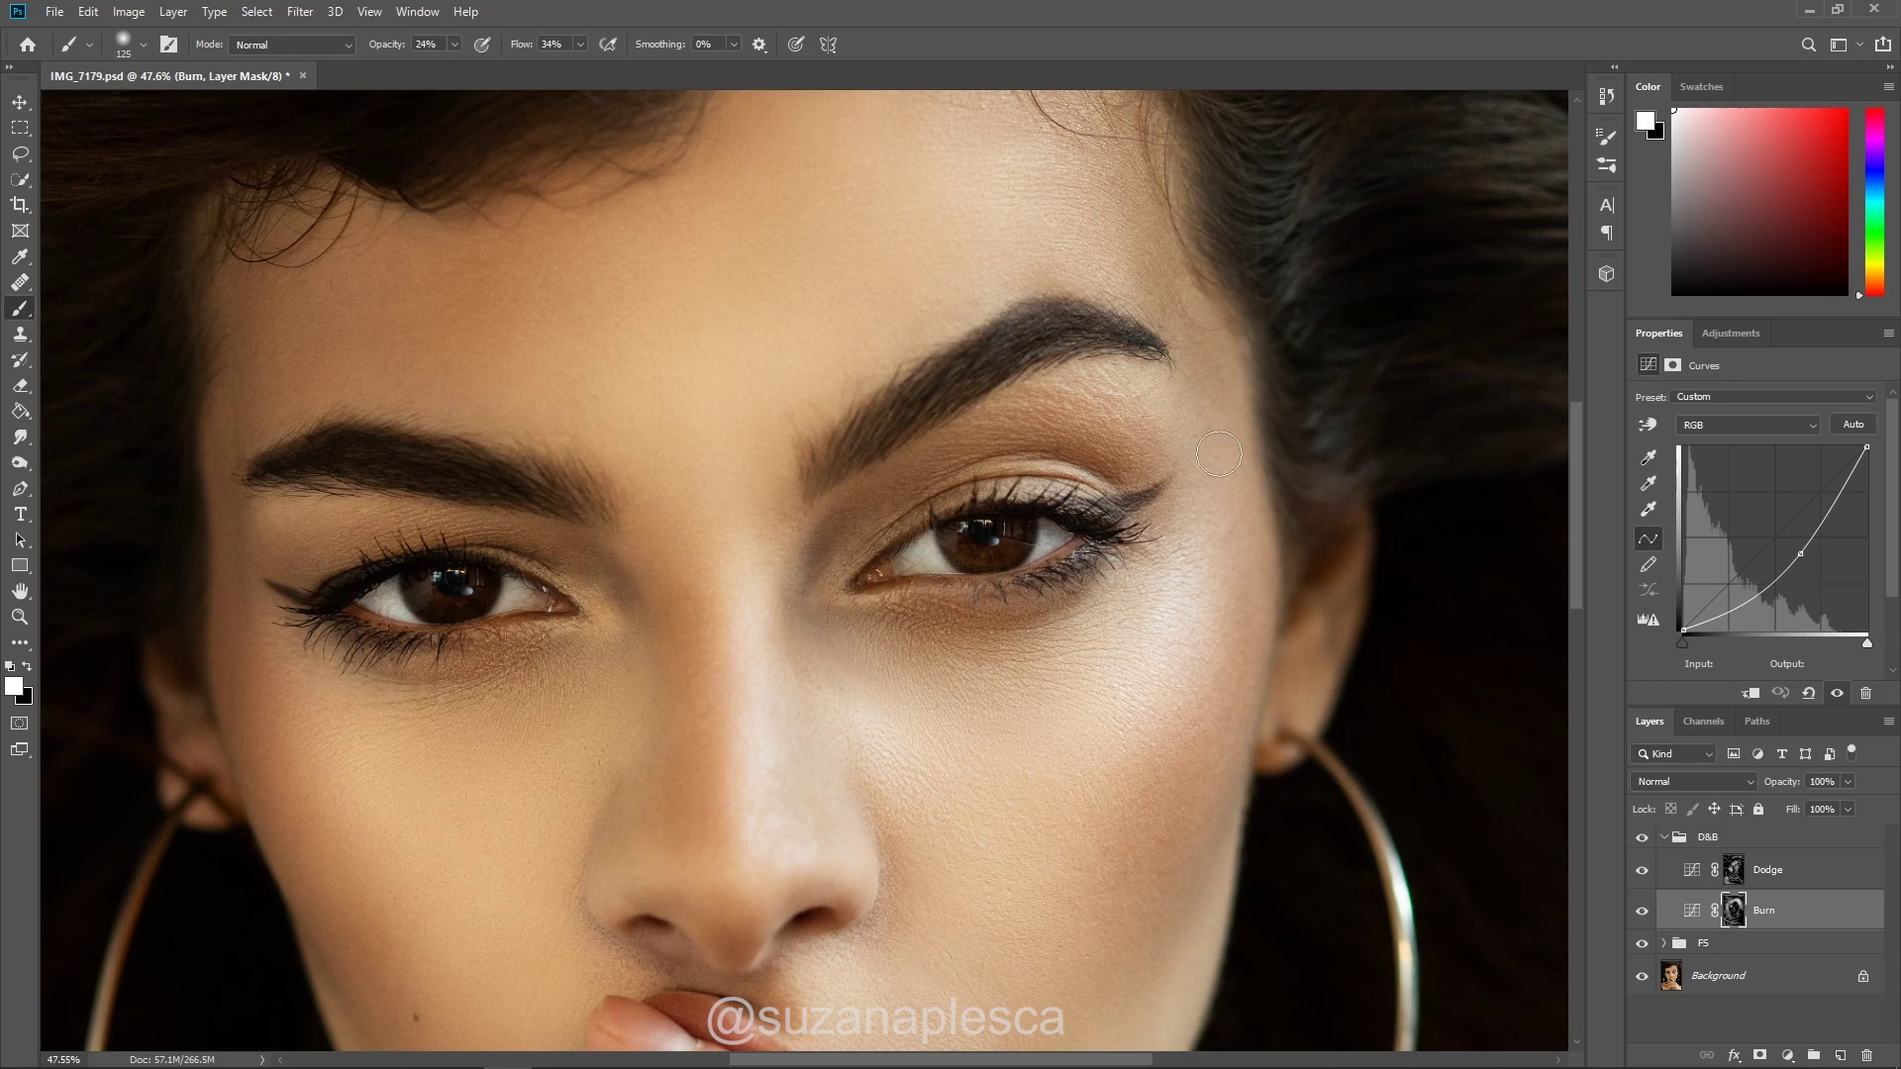
# - Darken the image-right eye's outer liner, iris edge and lower lash line on the Burn mask with a 50 to 60 px brush
pyautogui.press(']')
pyautogui.press(']')
pyautogui.press(']')
pyautogui.scroll(1, 1189, 460)
pyautogui.press('[')
pyautogui.press('[')
pyautogui.press('[')
pyautogui.press('[')
pyautogui.press('[')
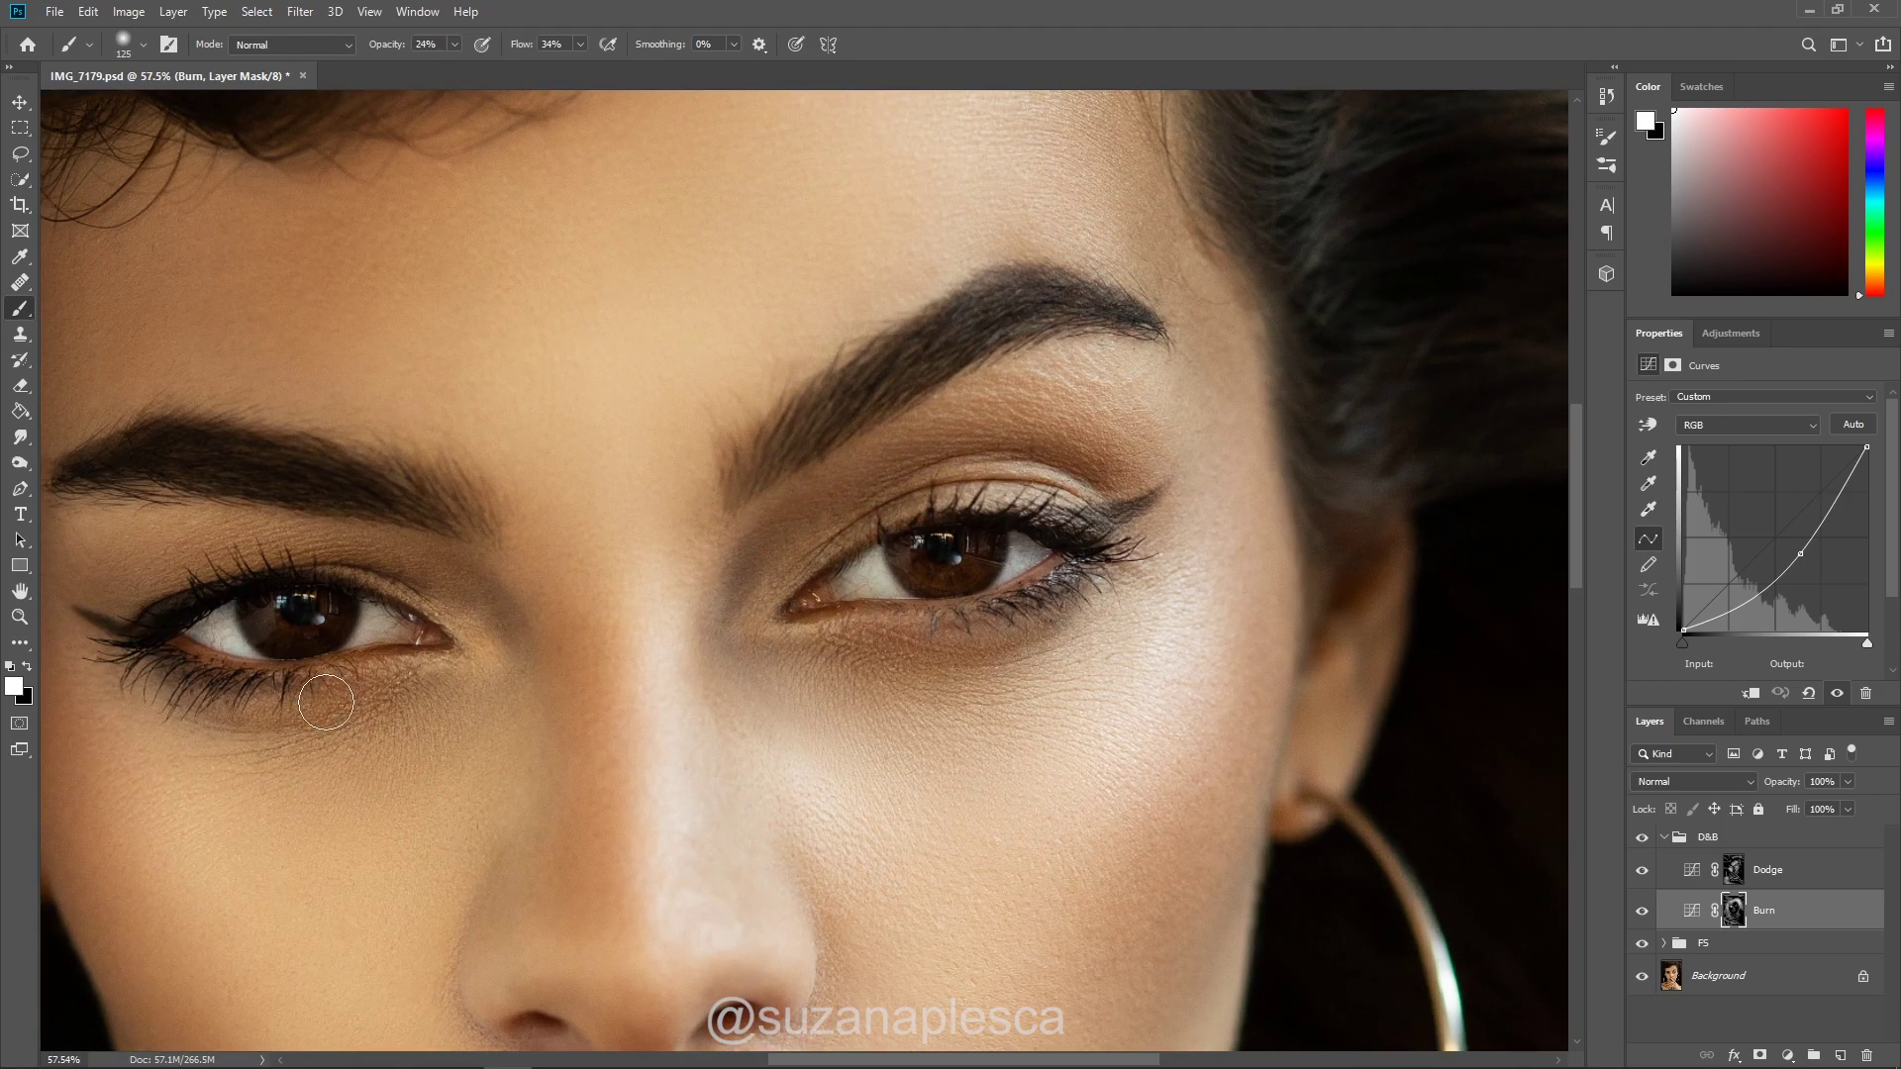
pyautogui.moveTo(1088, 518); pyautogui.dragTo(1080, 531)
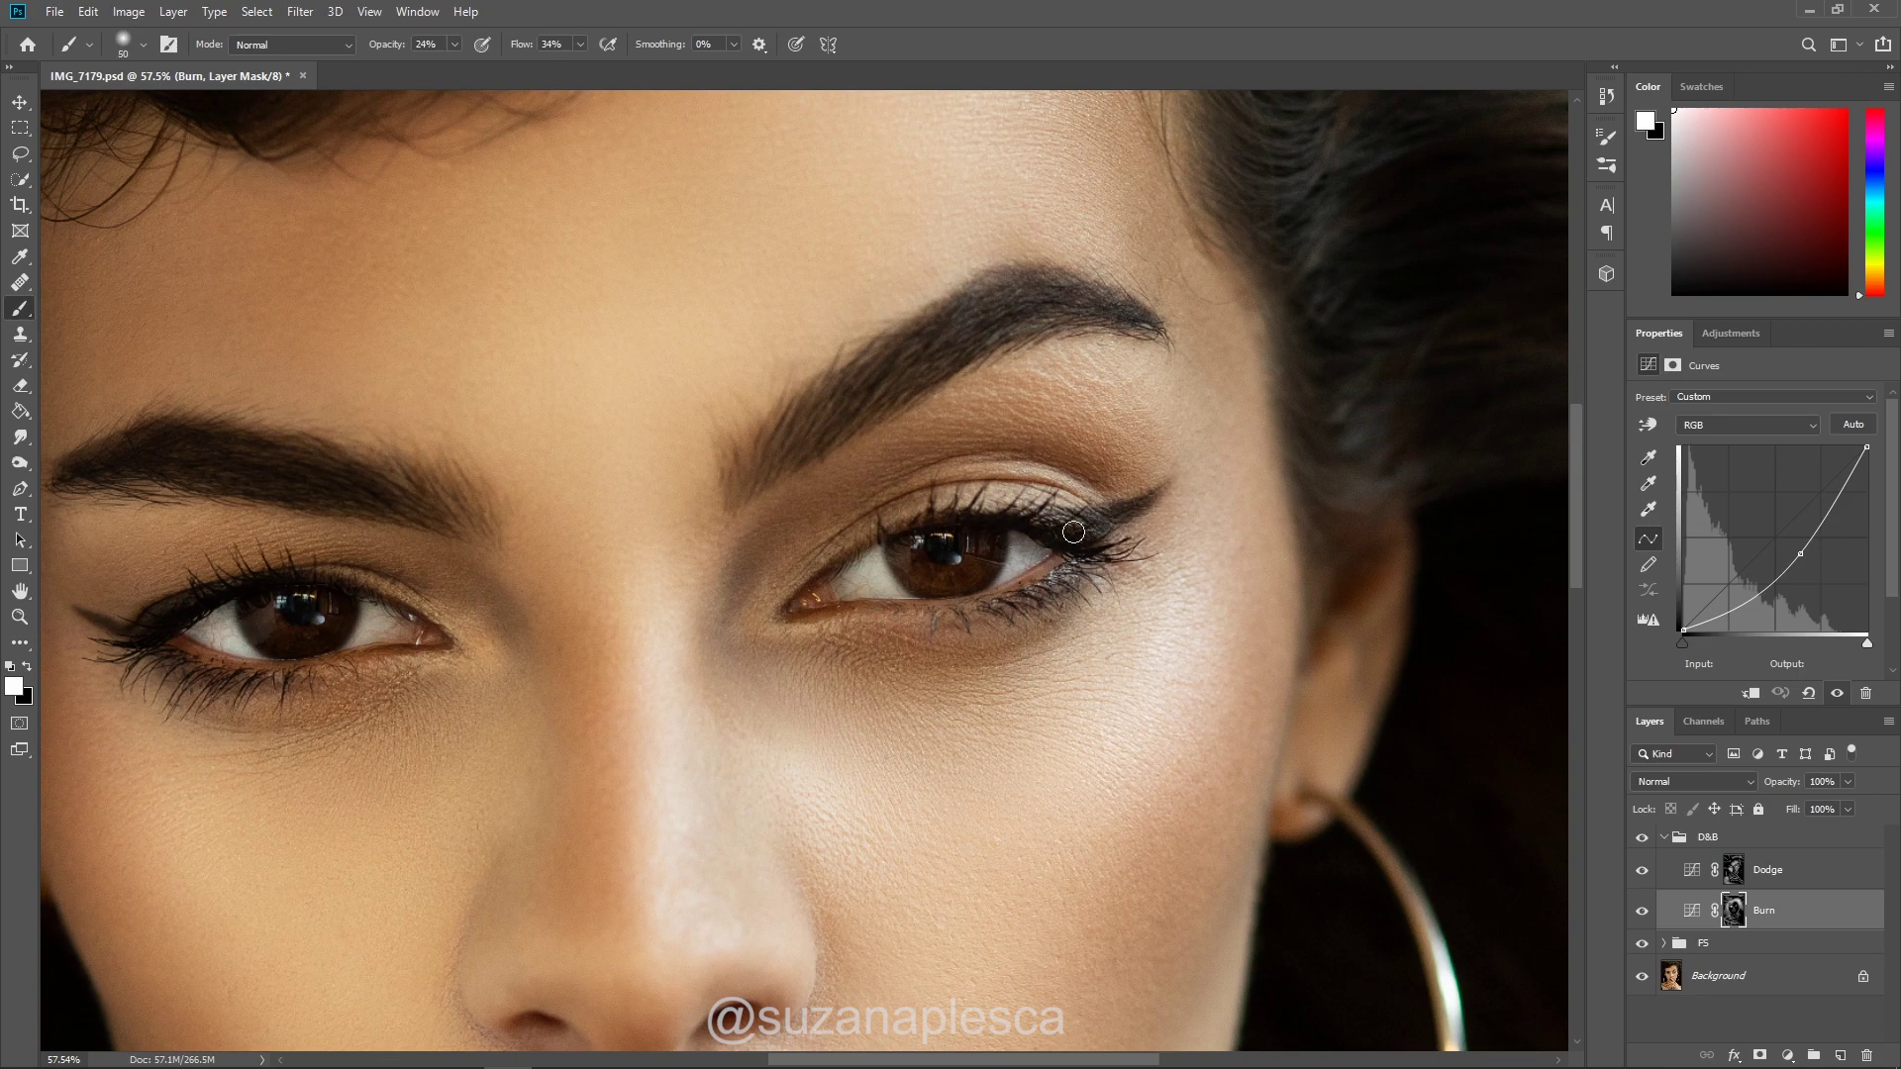
pyautogui.press('[')
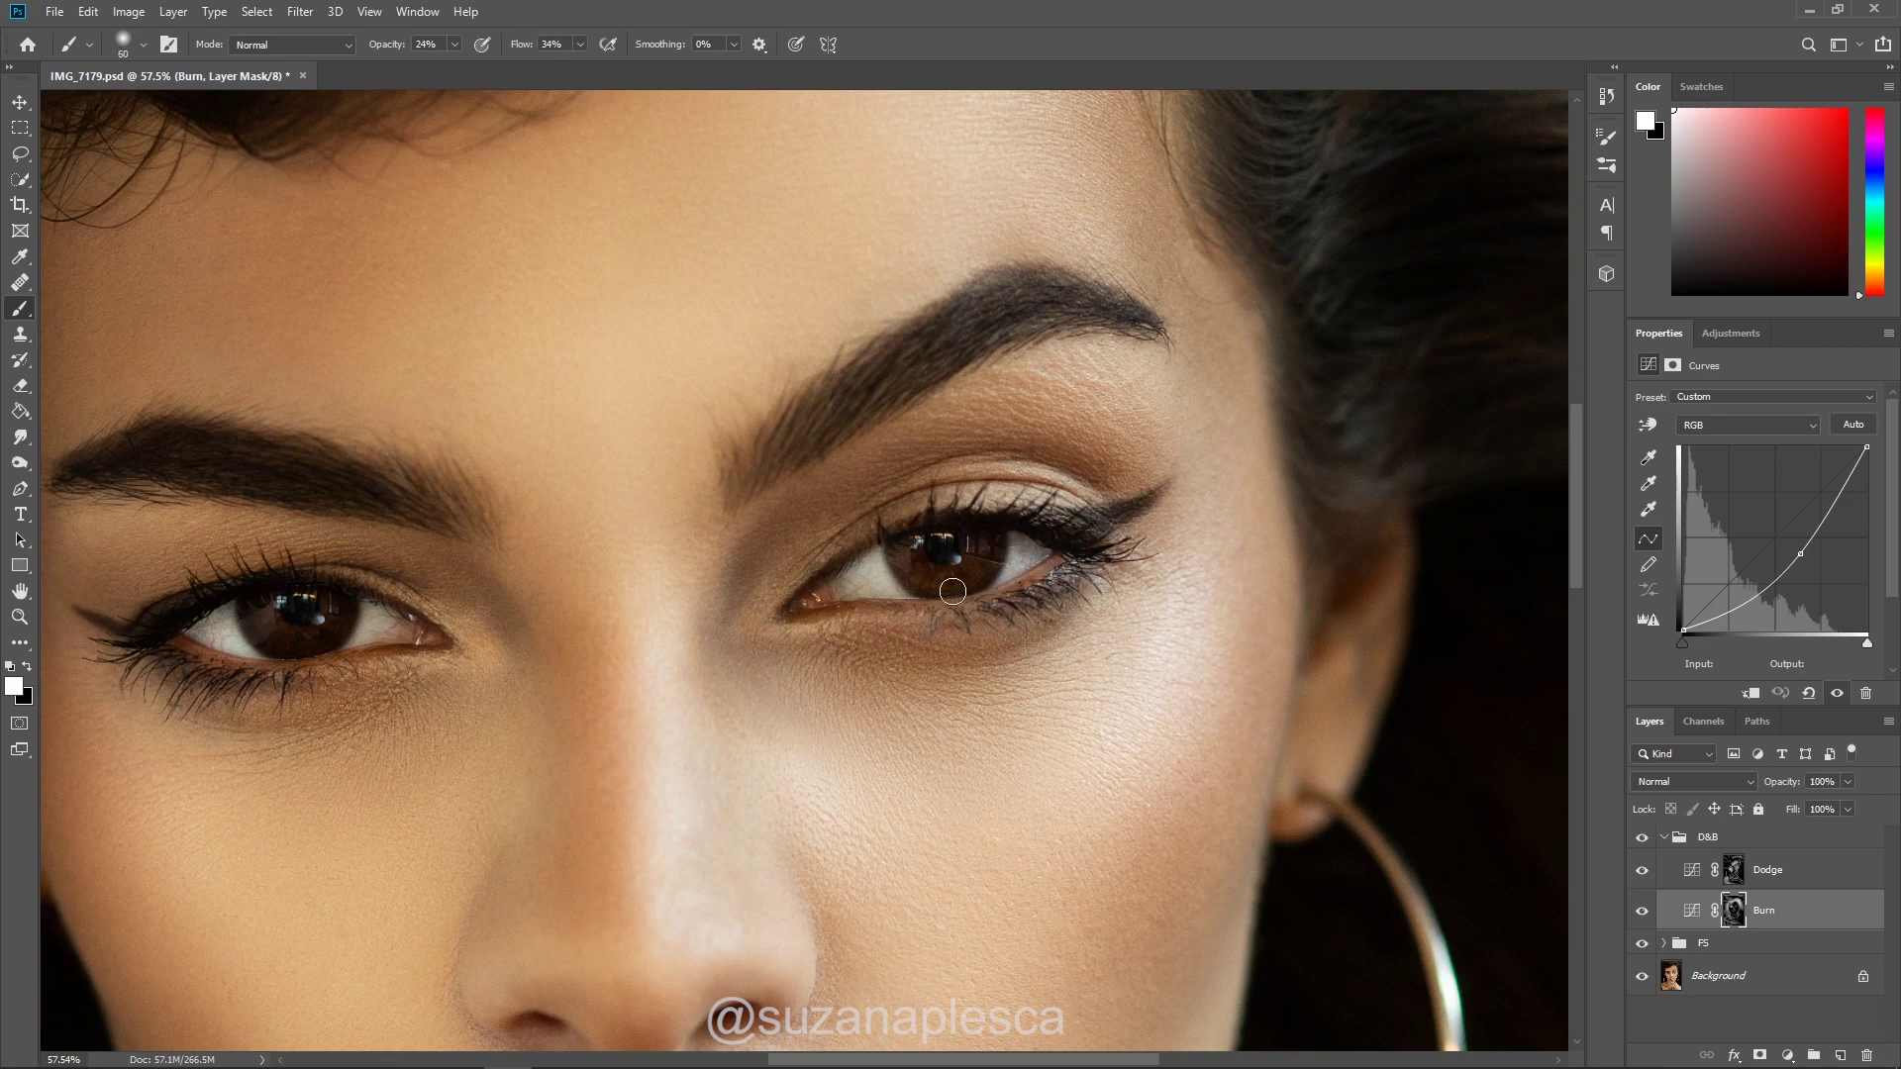
pyautogui.press(']')
pyautogui.press(']')
pyautogui.moveTo(1071, 581); pyautogui.dragTo(920, 615)
pyautogui.scroll(-6, 963, 595)
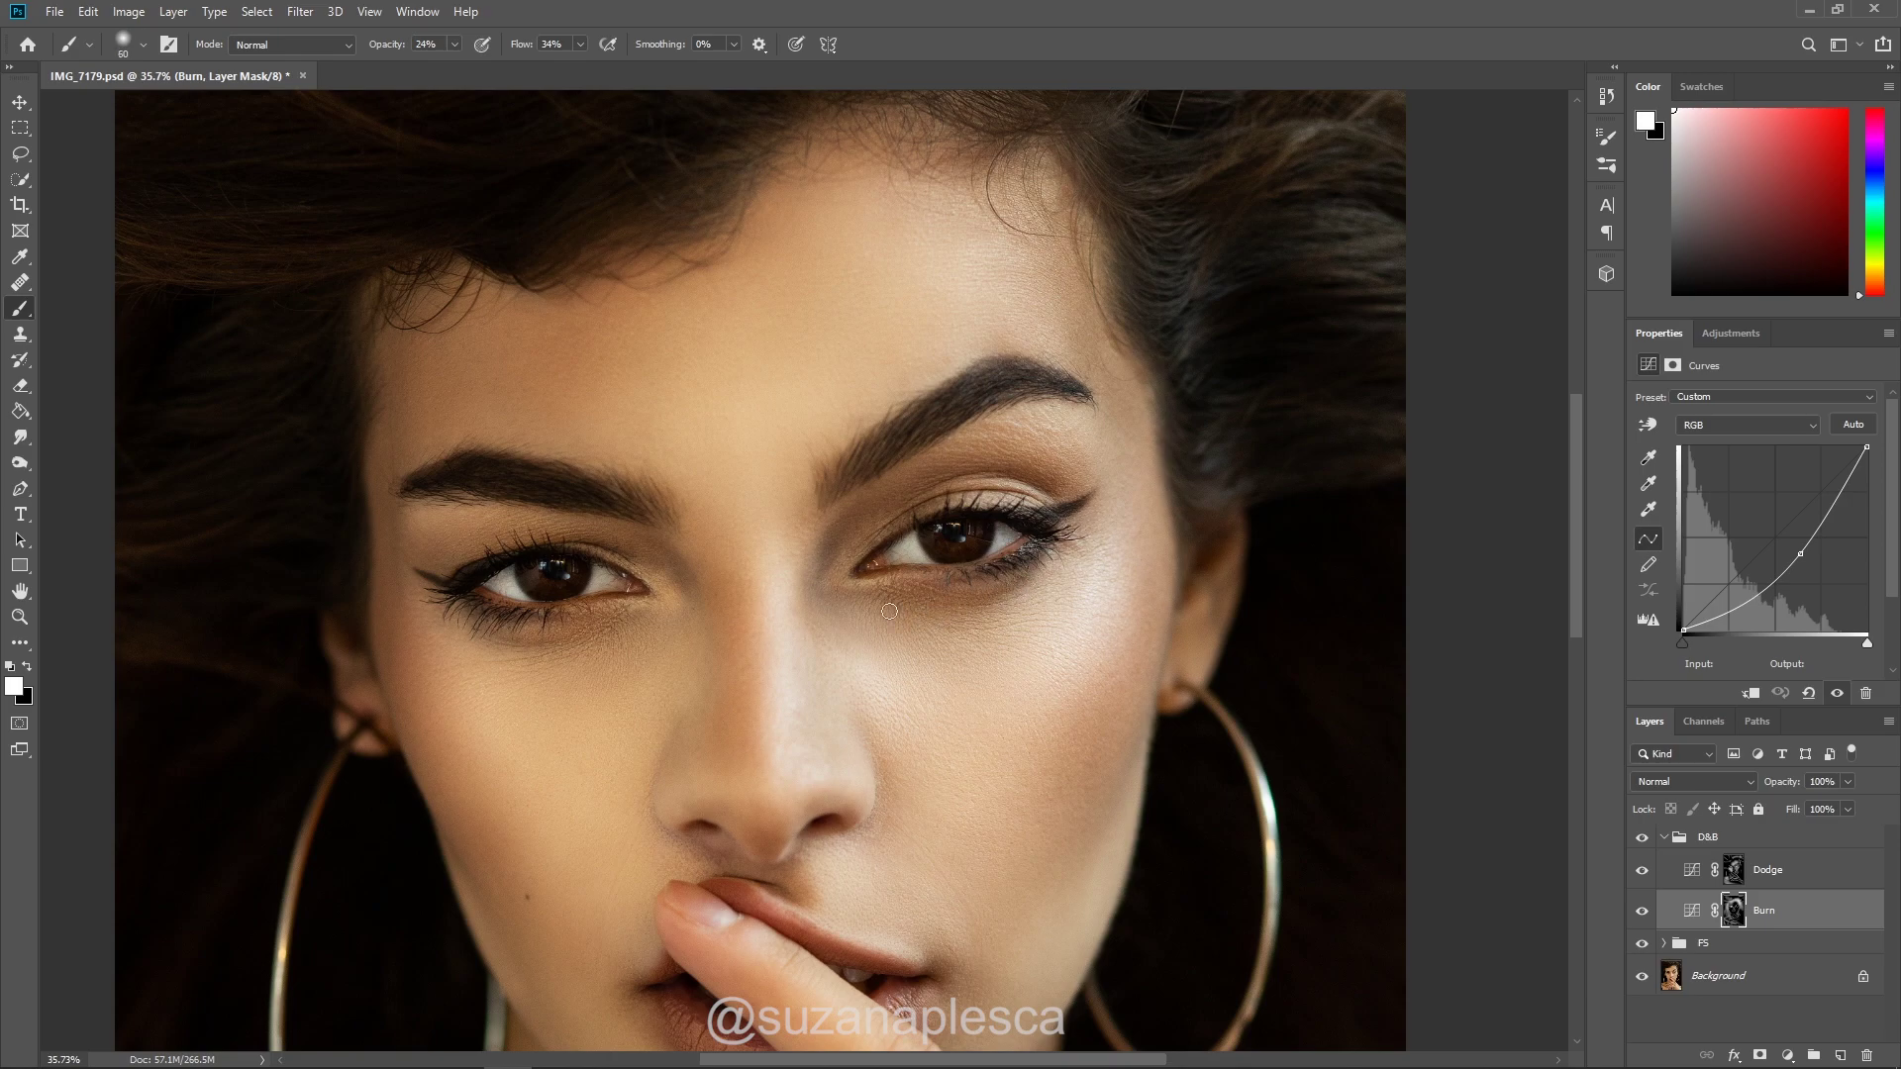
# - Toggle the D&B group's visibility to compare the whole portrait with and without the dodging and burning
pyautogui.press(']')
pyautogui.press(']')
pyautogui.press(']')
pyautogui.scroll(-5, 917, 562)
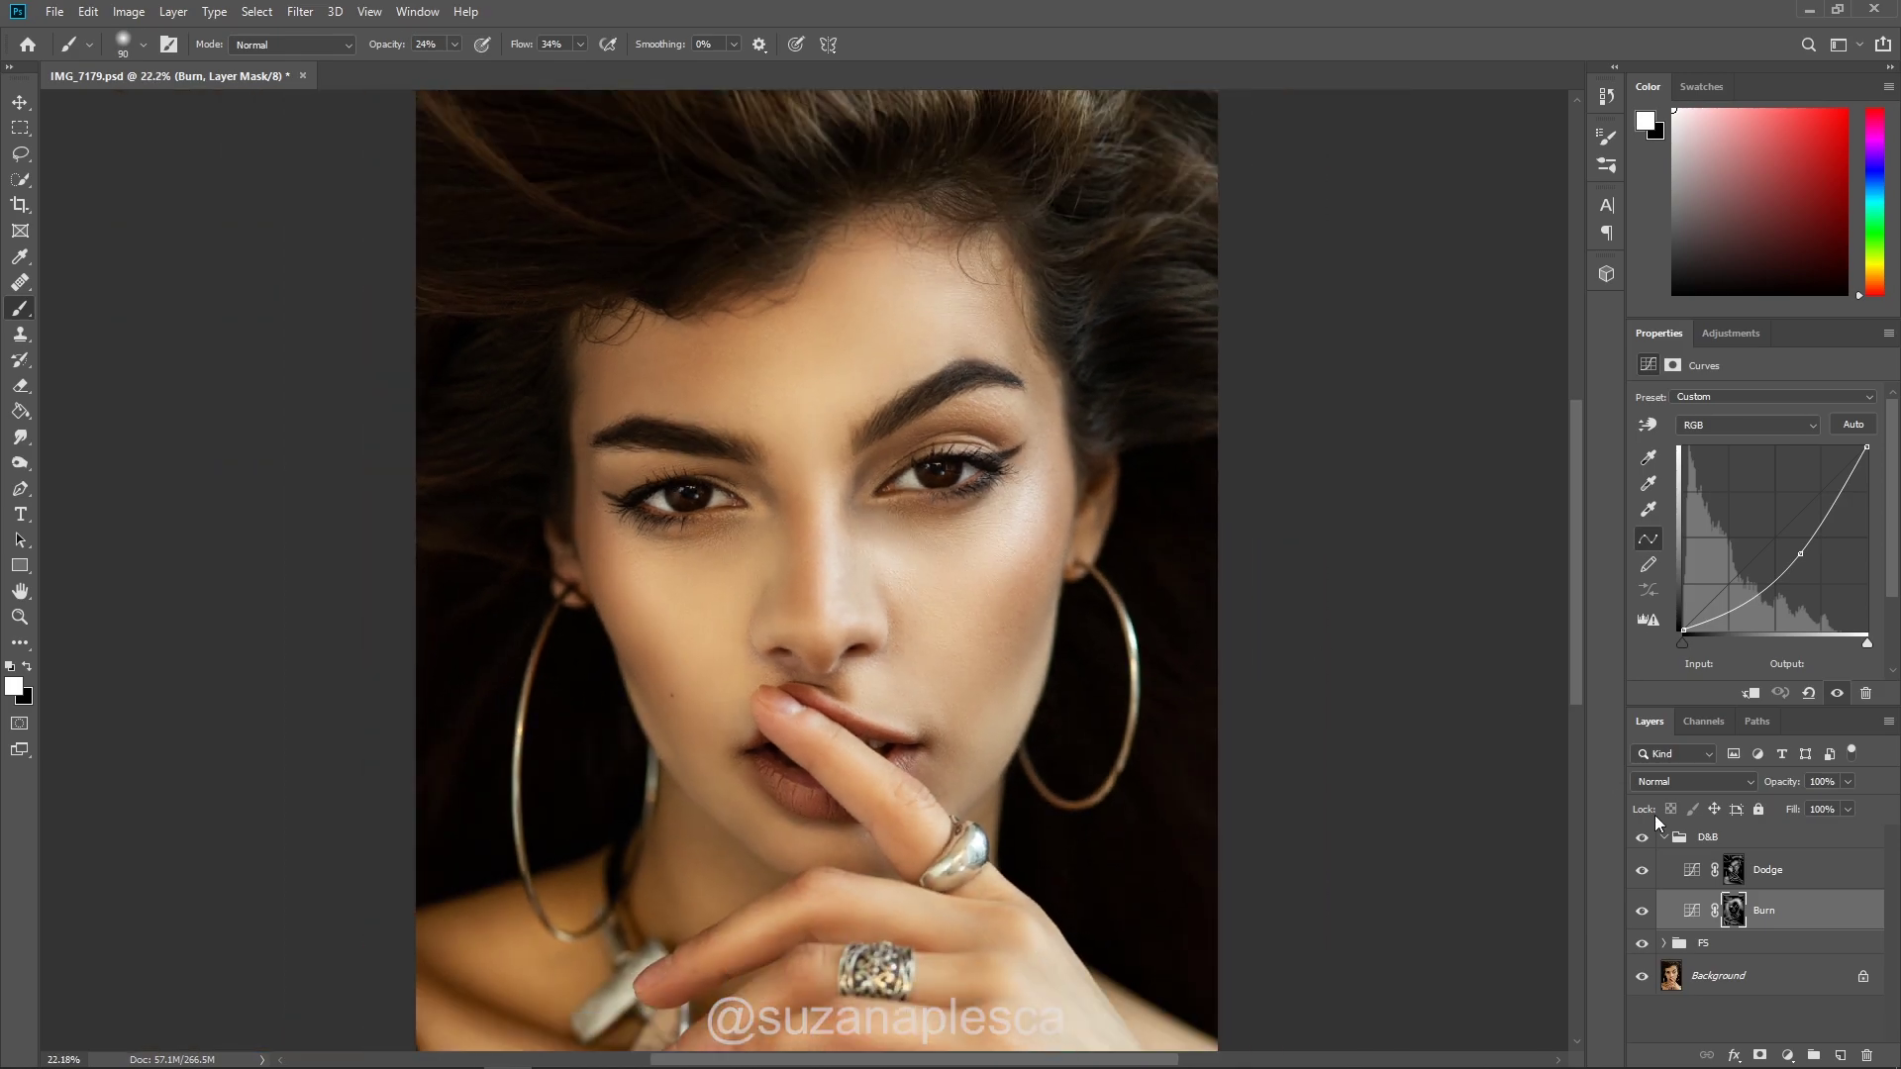
pyautogui.click(1654, 837)
pyautogui.click(1653, 837)
pyautogui.click(1654, 837)
pyautogui.click(1654, 836)
# - Check the Dodge layer's effect by toggling its visibility, and set its opacity to 50%
pyautogui.click(1835, 882)
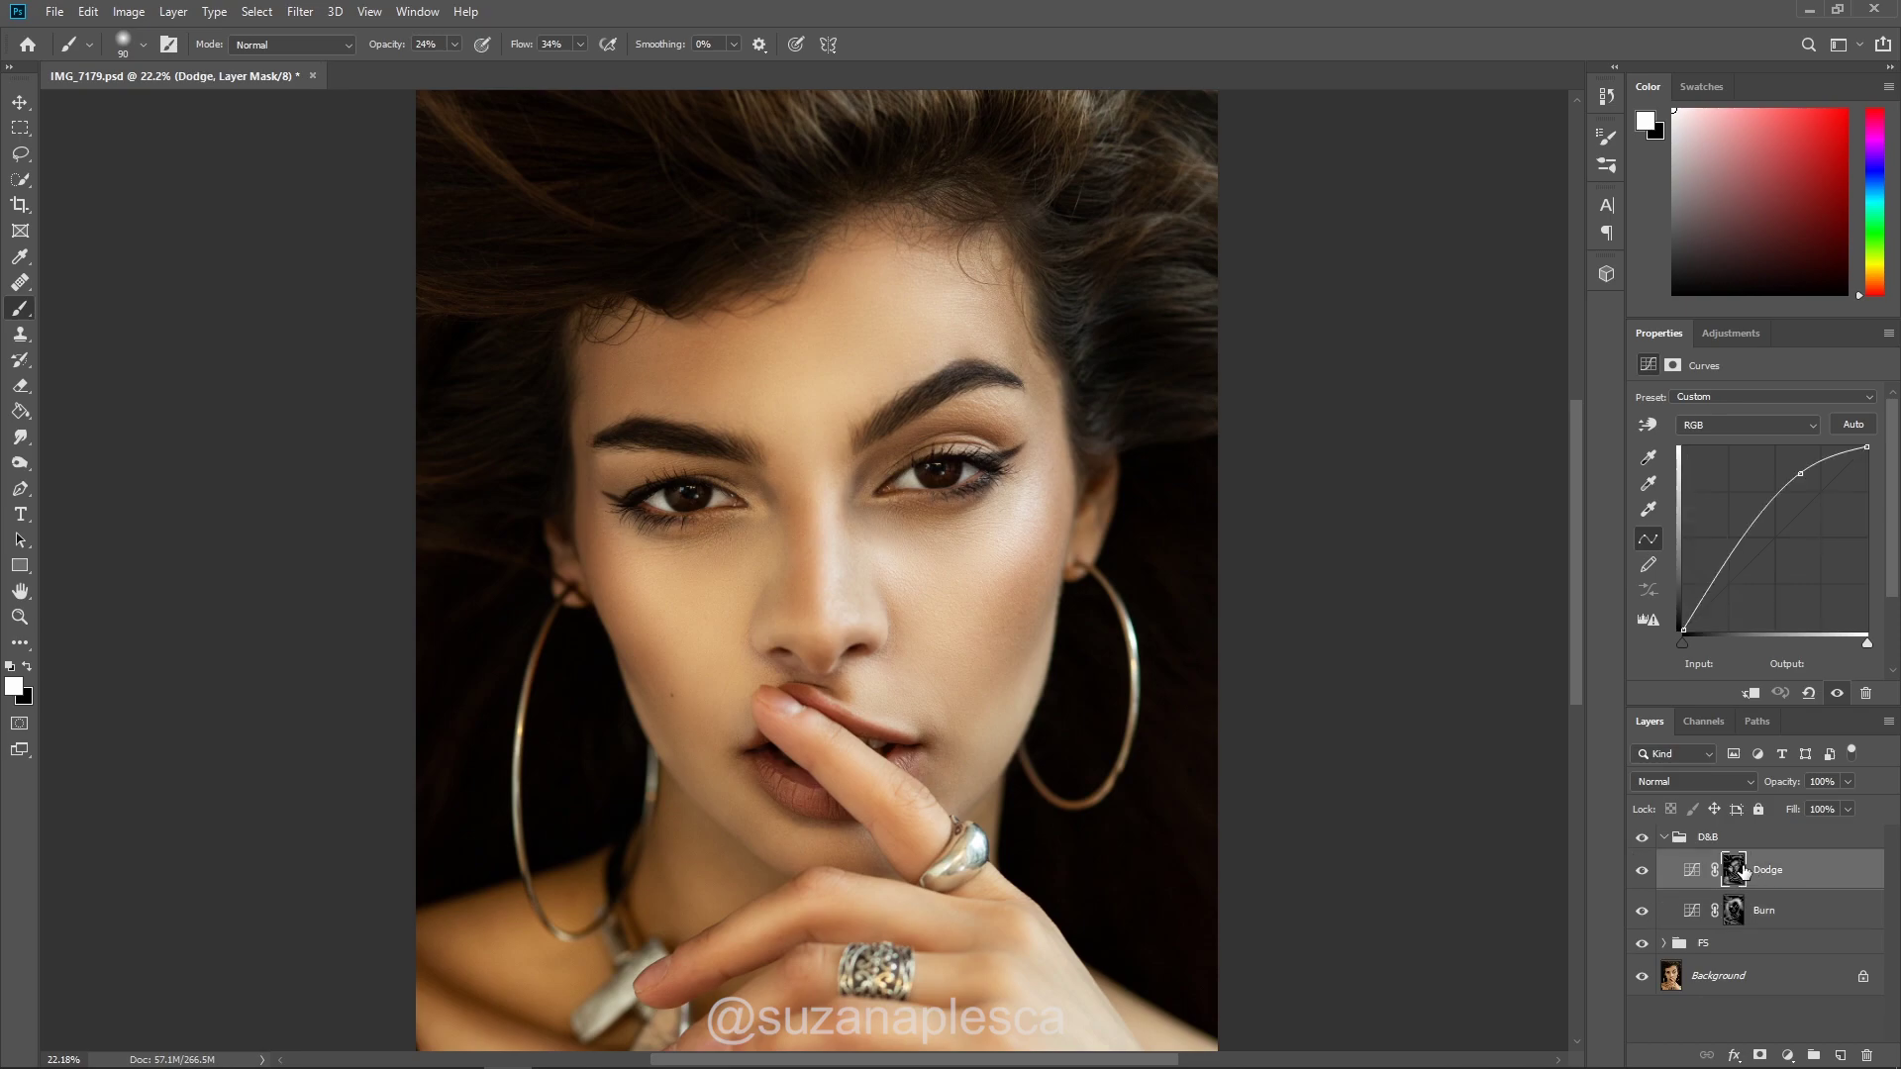
pyautogui.click(1646, 871)
pyautogui.click(1645, 871)
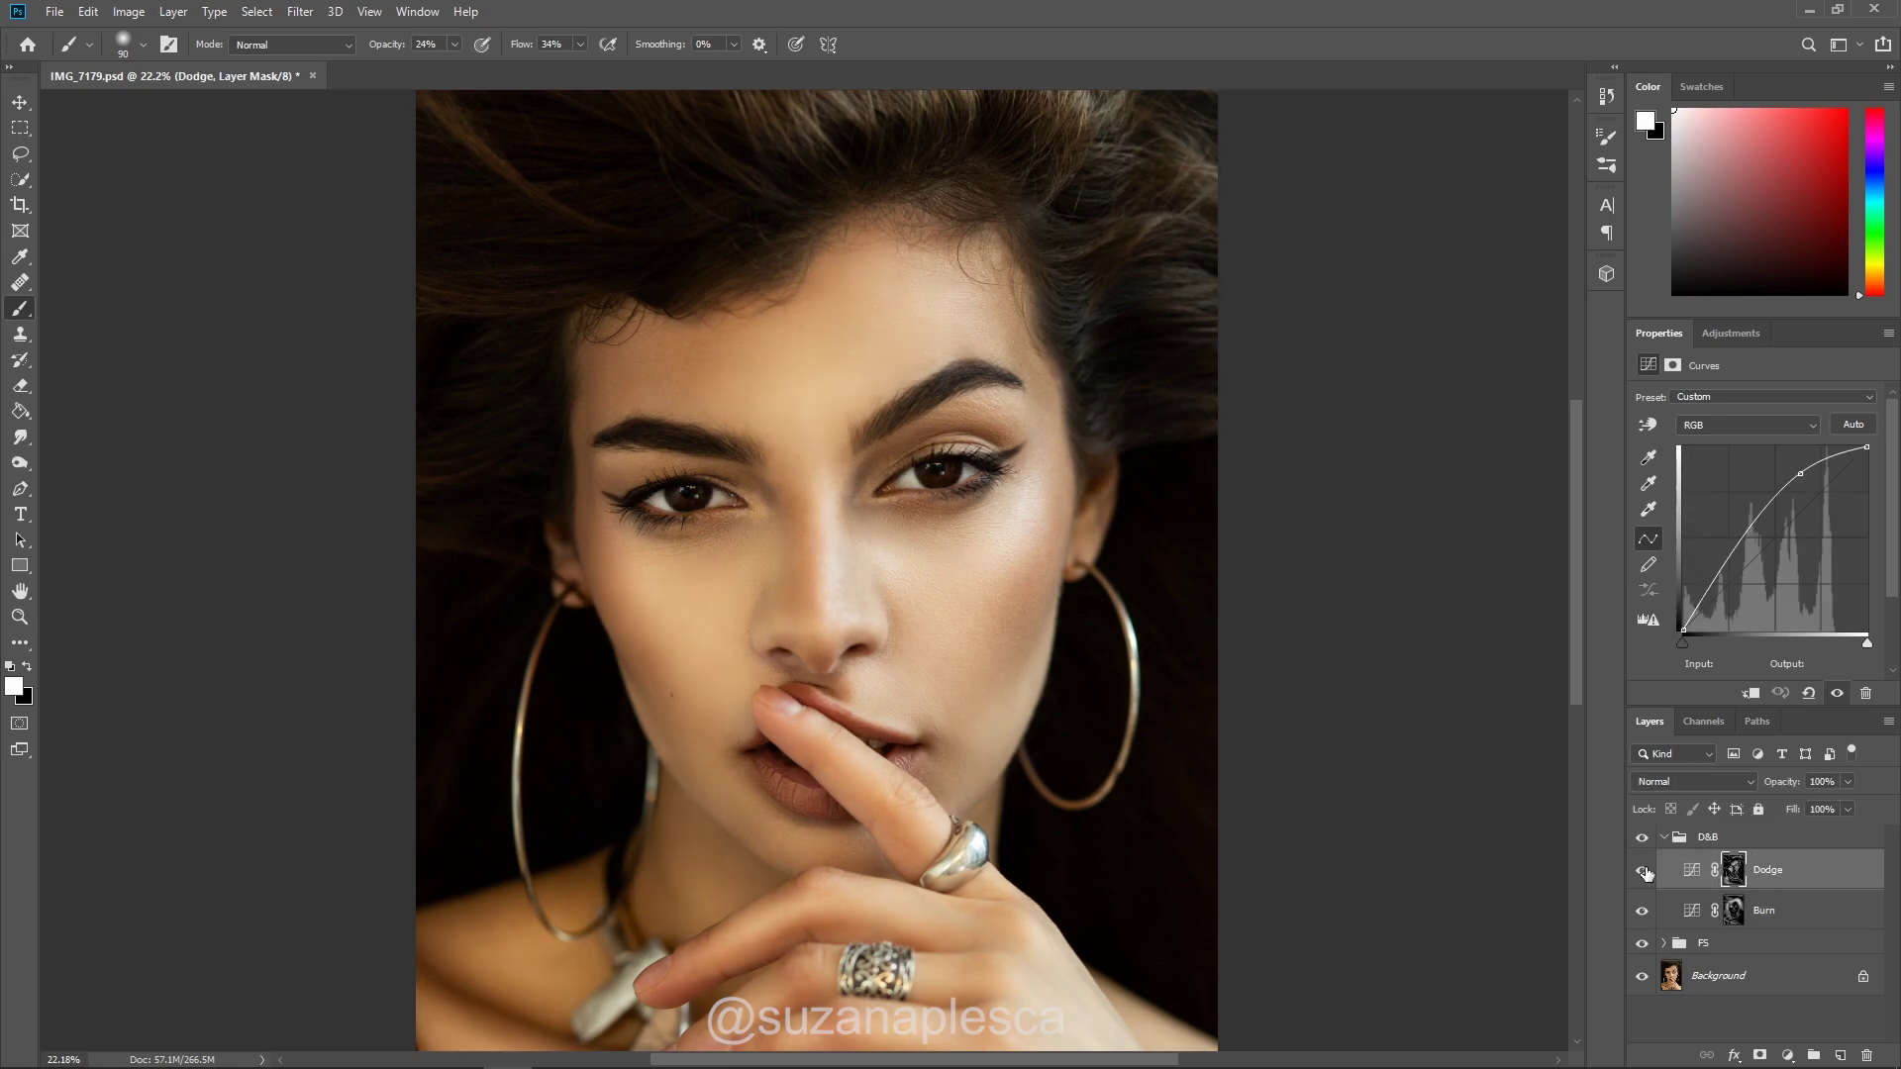
pyautogui.click(1830, 782)
pyautogui.write('50')
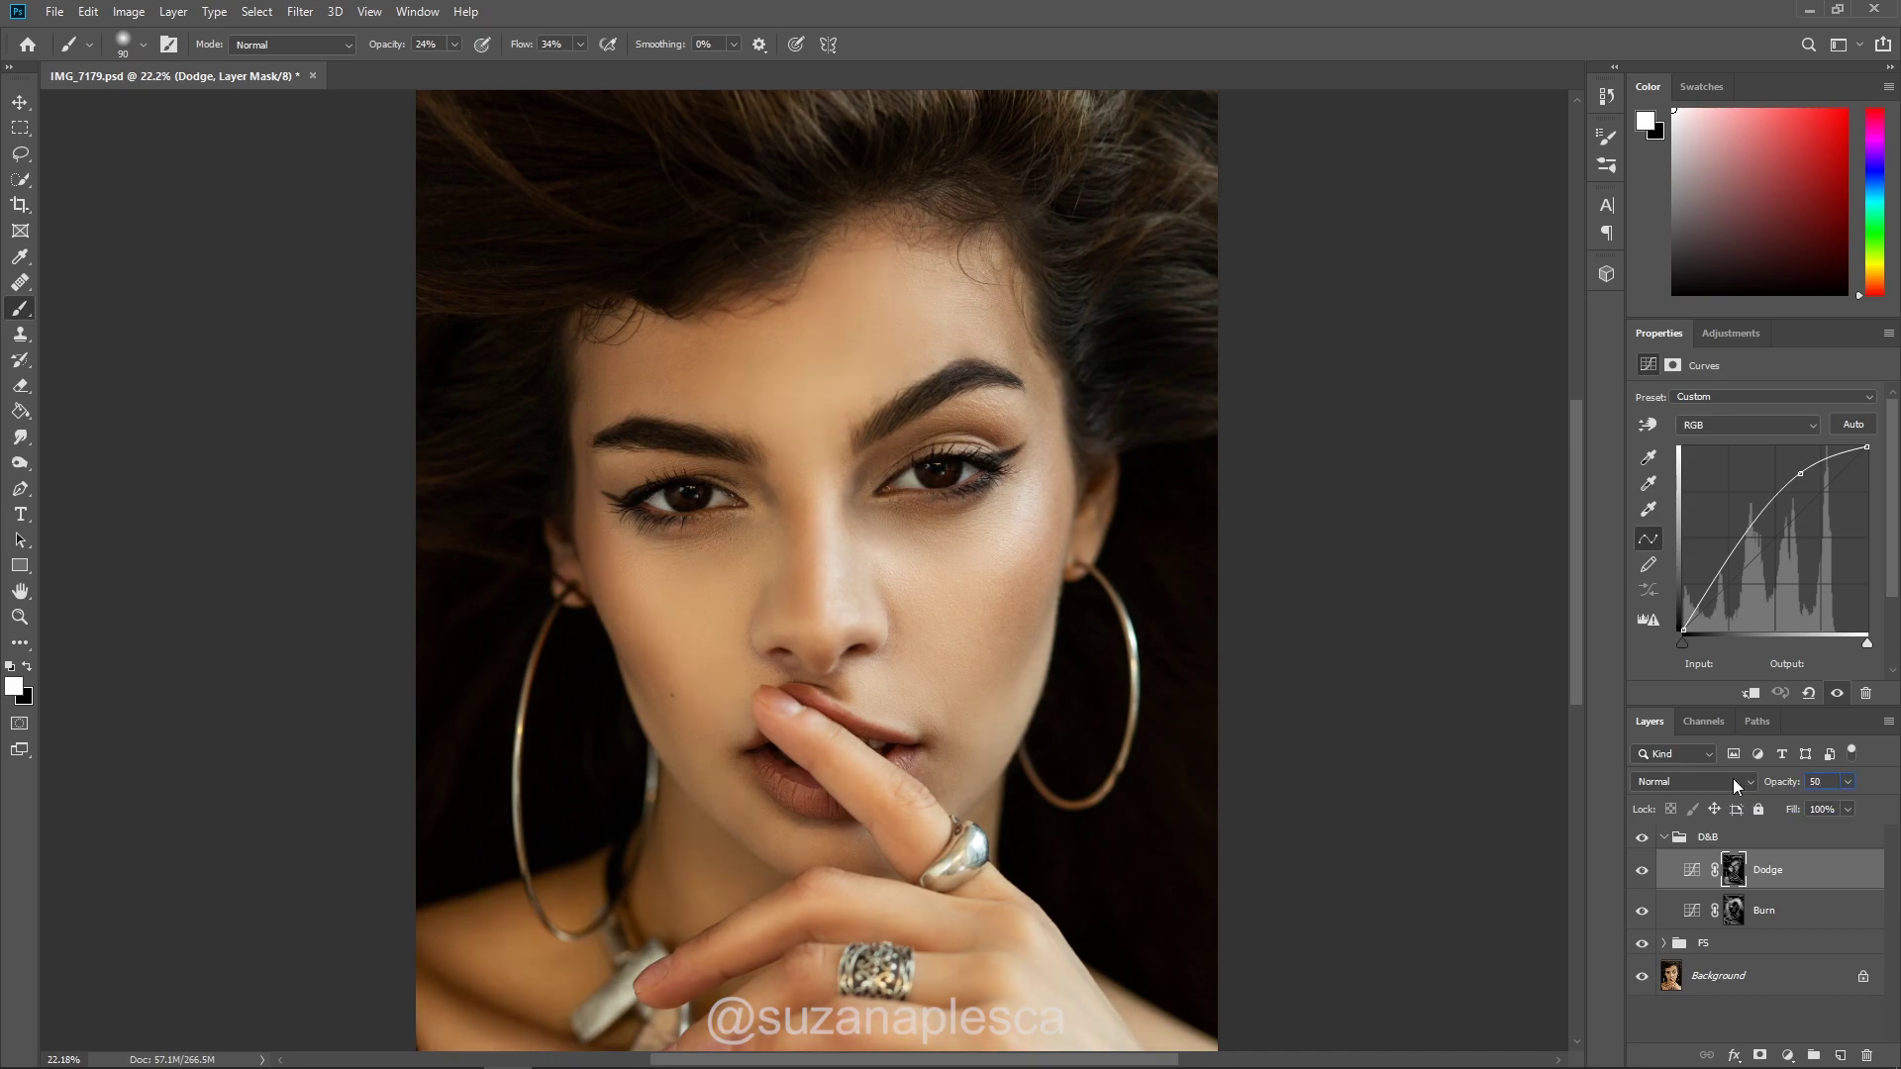
pyautogui.click(1780, 876)
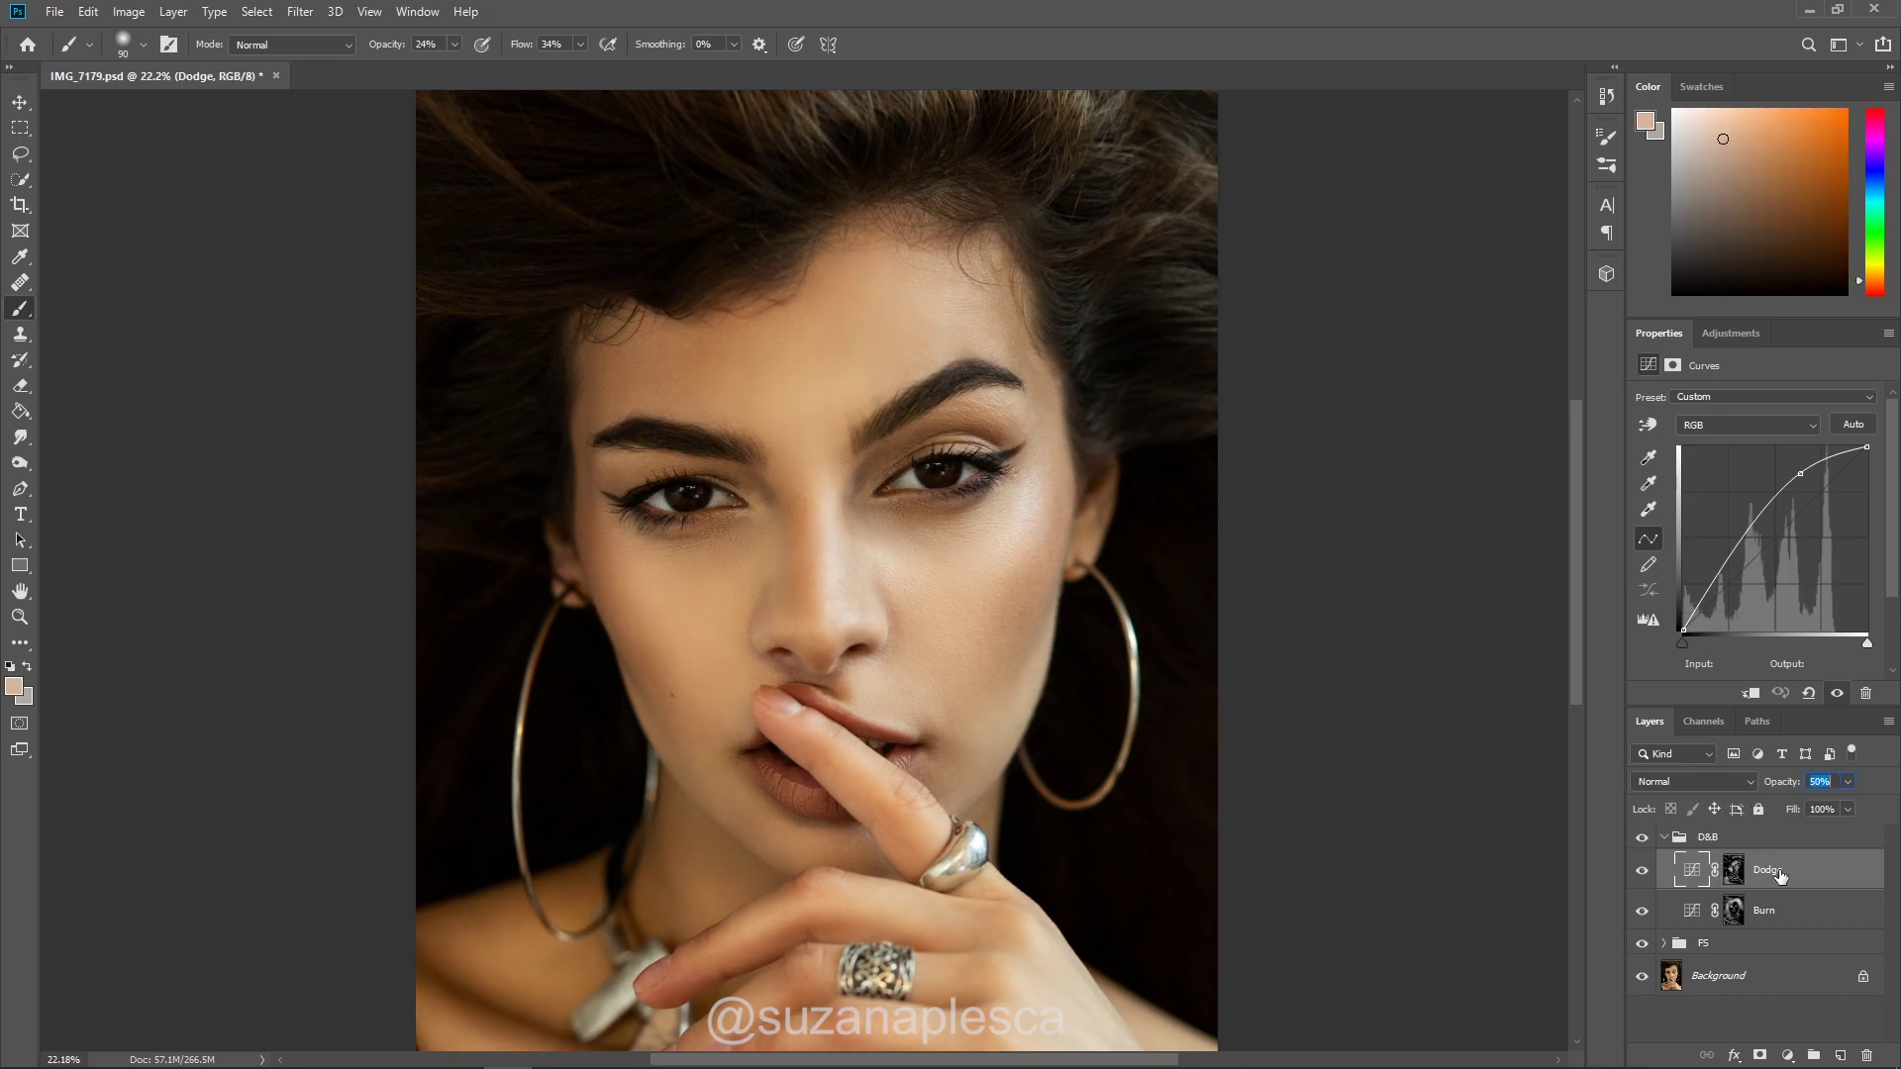
# - Check the Burn layer's effect by toggling its visibility, and set its opacity to 50%
pyautogui.click(1795, 920)
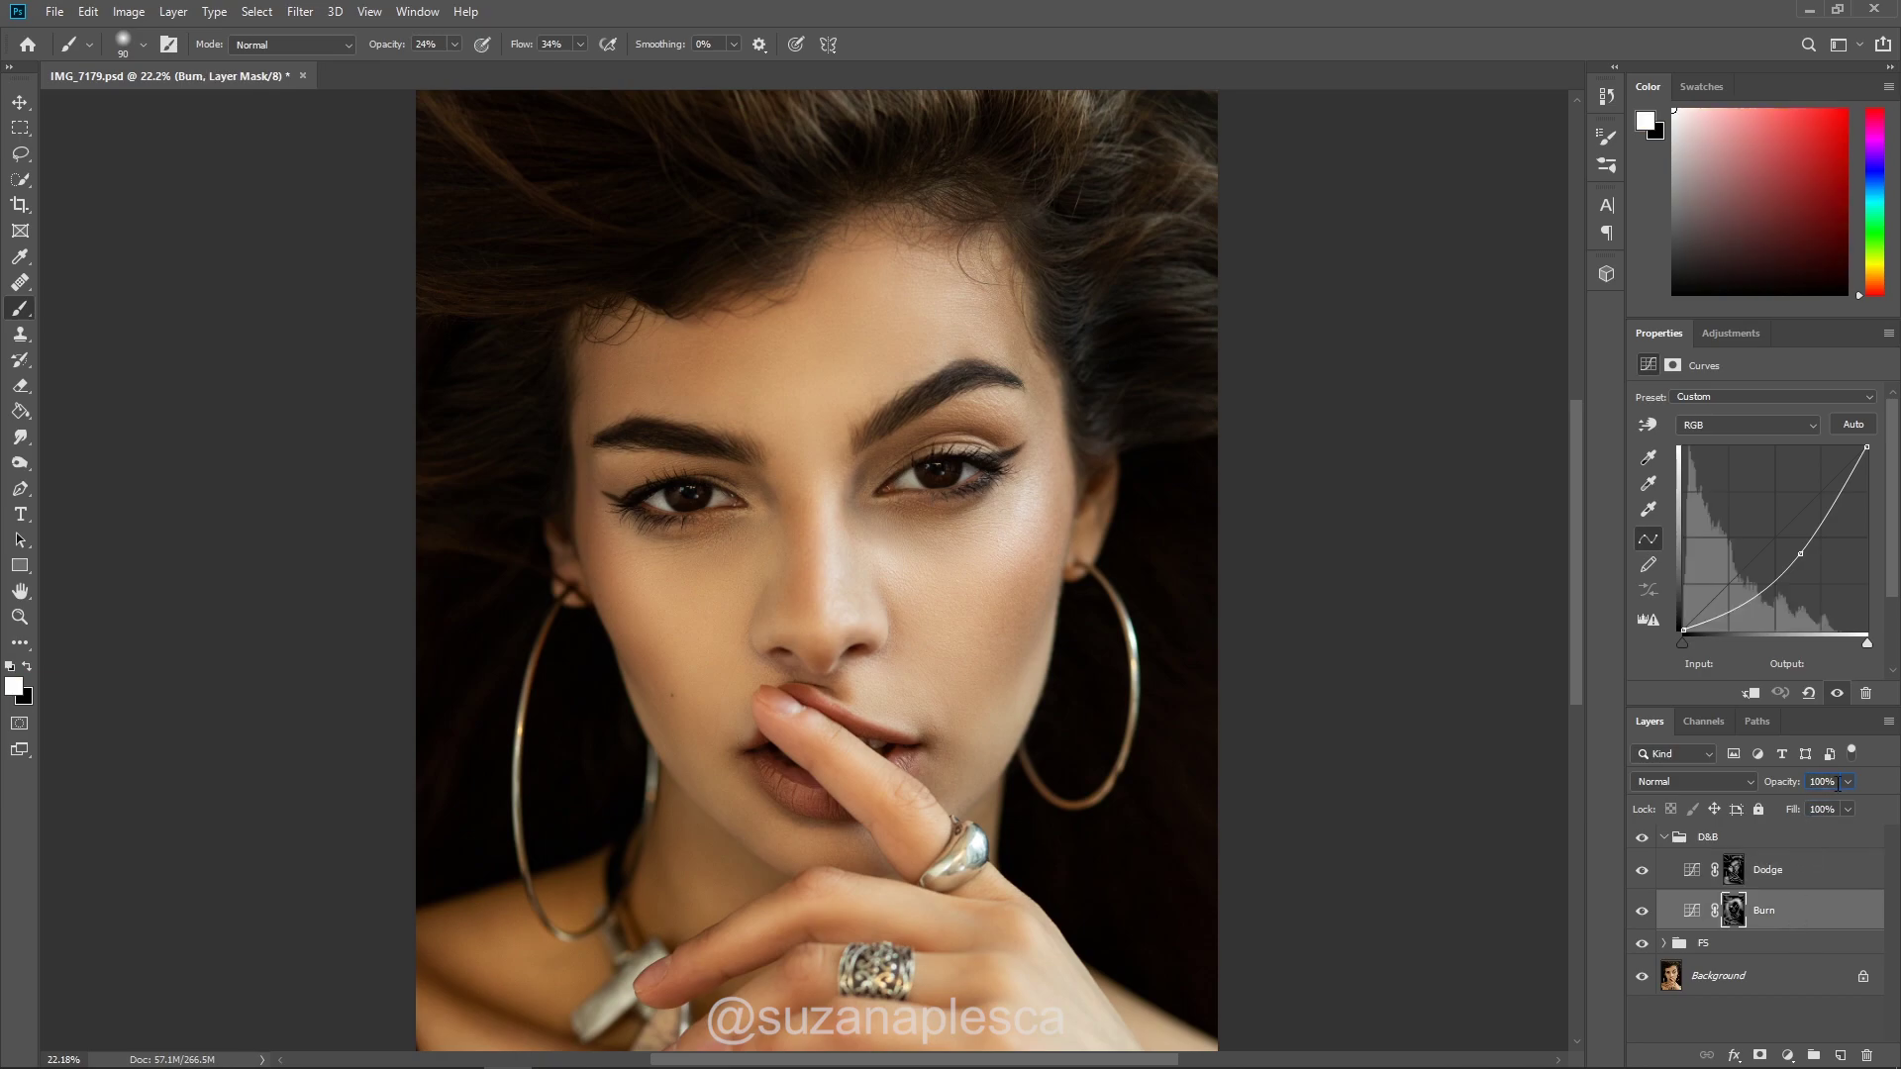
pyautogui.click(1641, 912)
pyautogui.click(1810, 783)
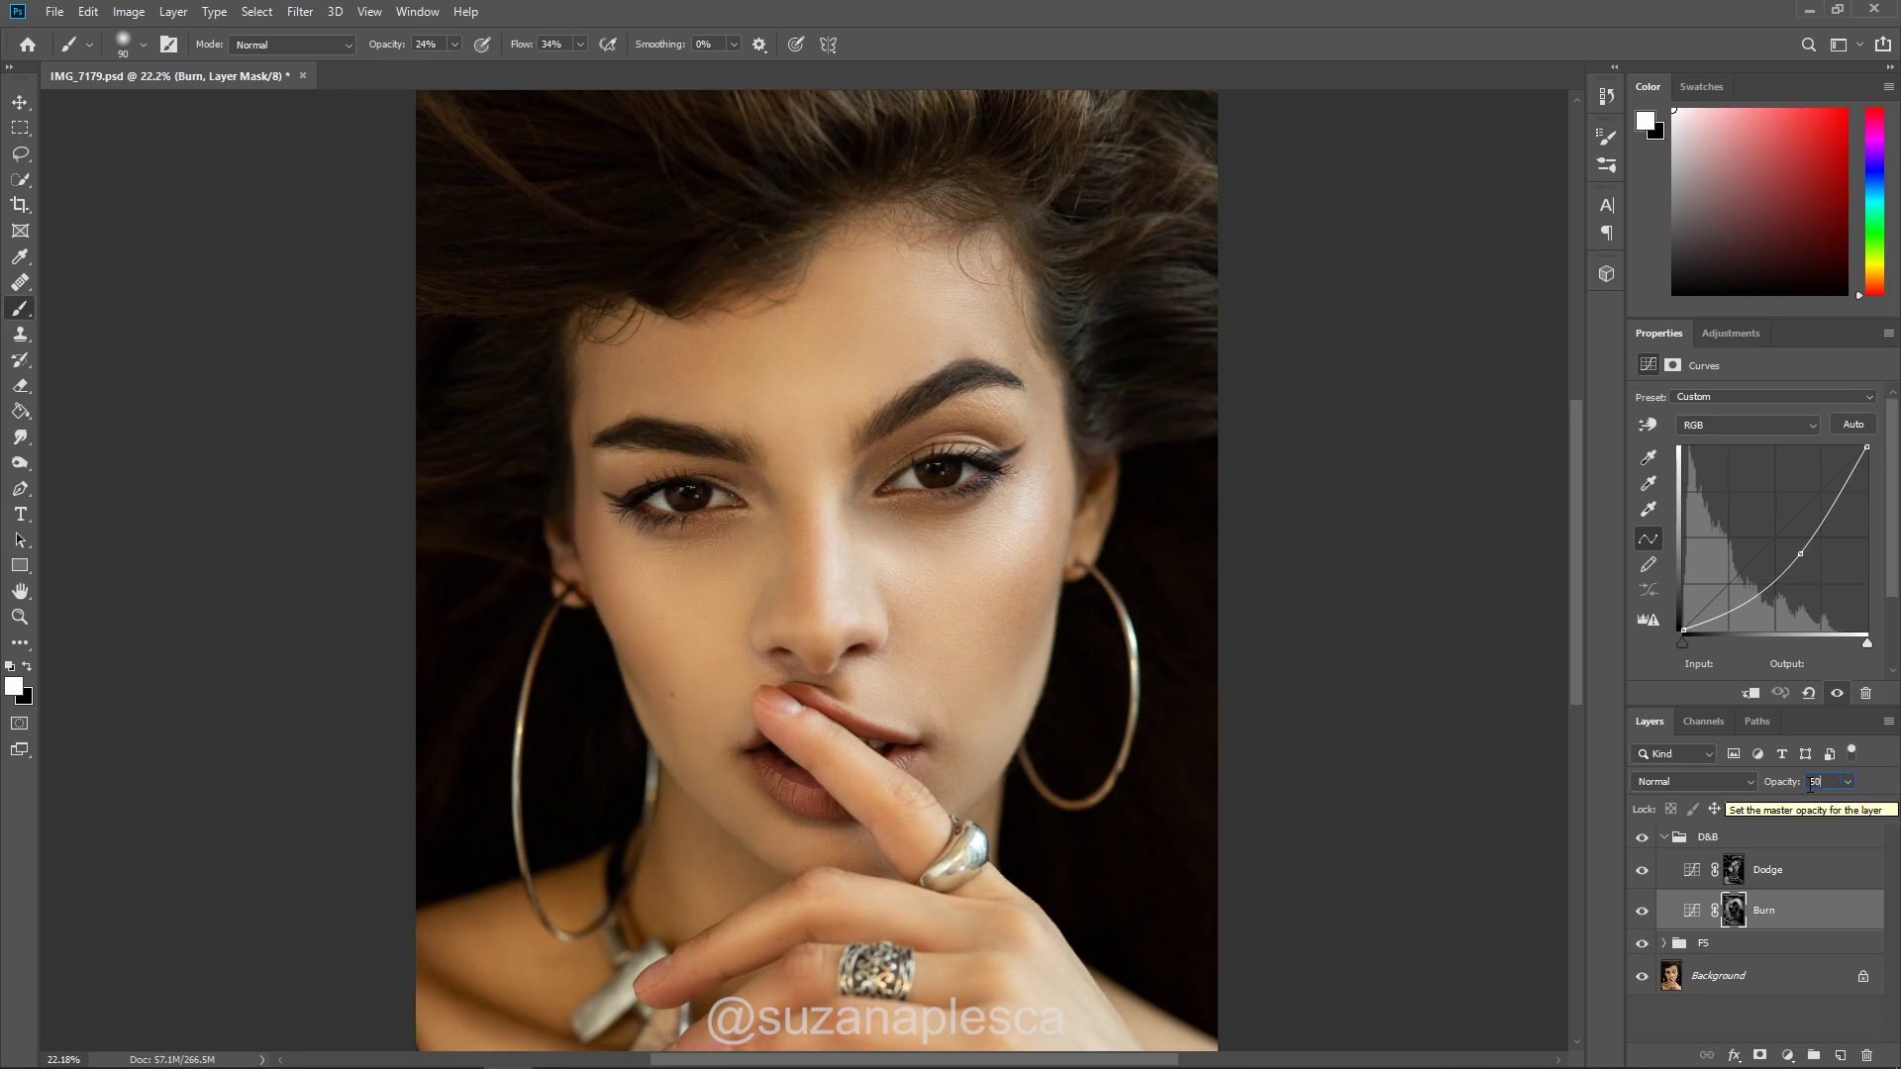
# - Select the D&B group, toggle its visibility, and set the group's opacity to 50%
pyautogui.click(1787, 843)
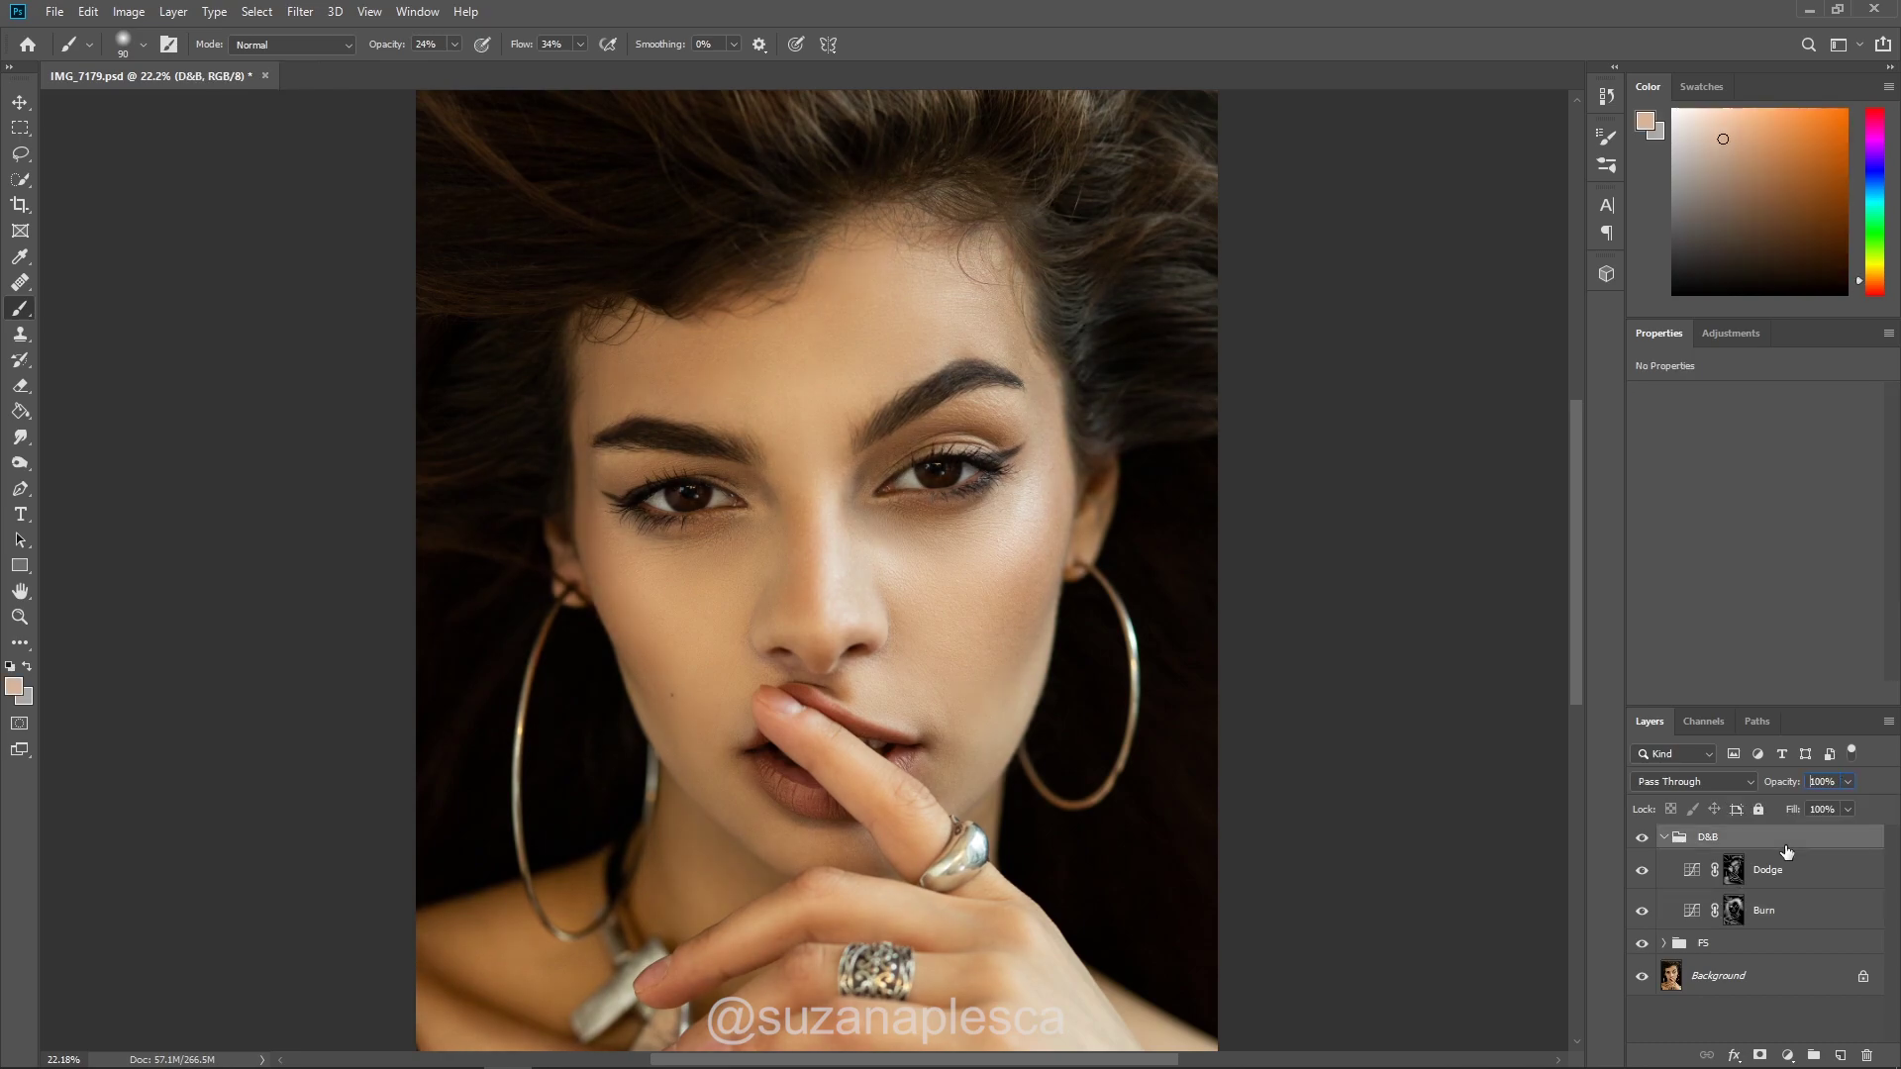
pyautogui.click(1639, 840)
pyautogui.click(1639, 840)
pyautogui.write('50')
pyautogui.press('Return')
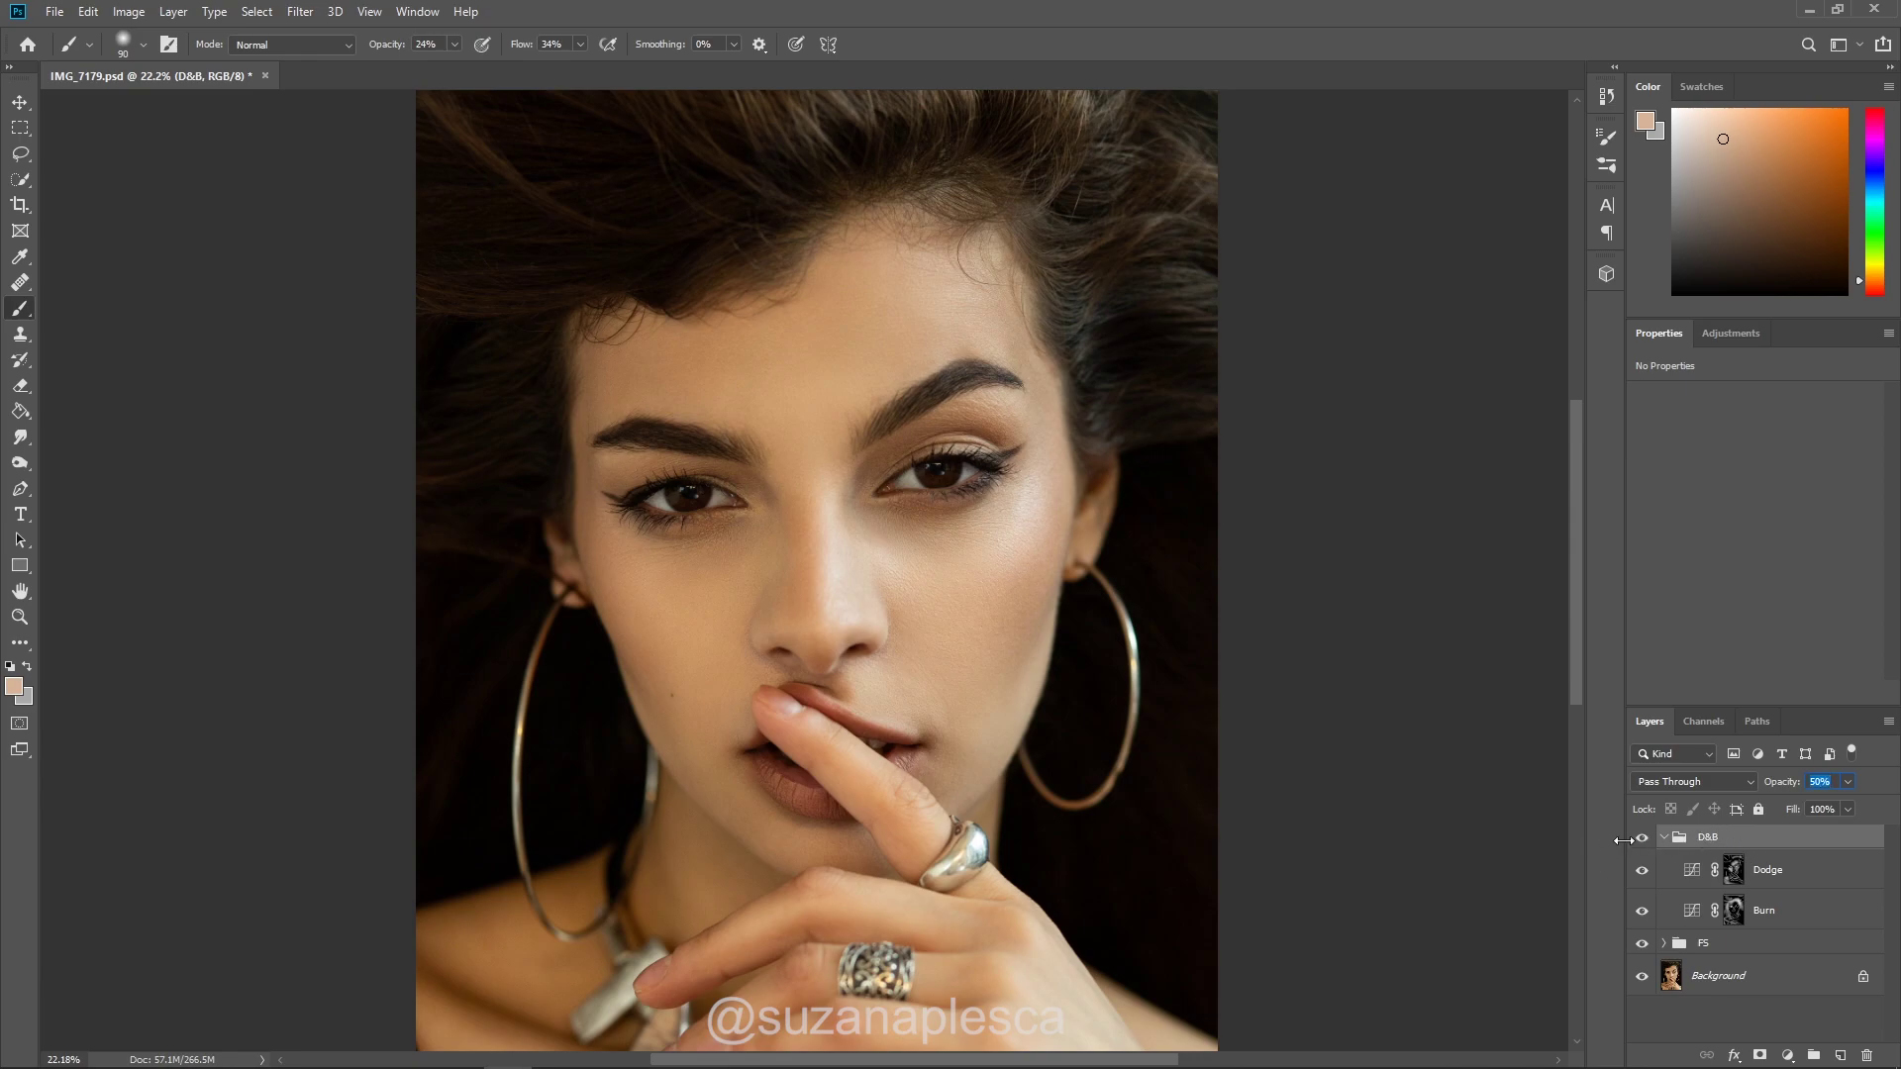
# - Compare the full portrait before and after the reduced-opacity D&B group by toggling its visibility
pyautogui.click(1641, 839)
pyautogui.click(1640, 838)
pyautogui.scroll(-1, 814, 618)
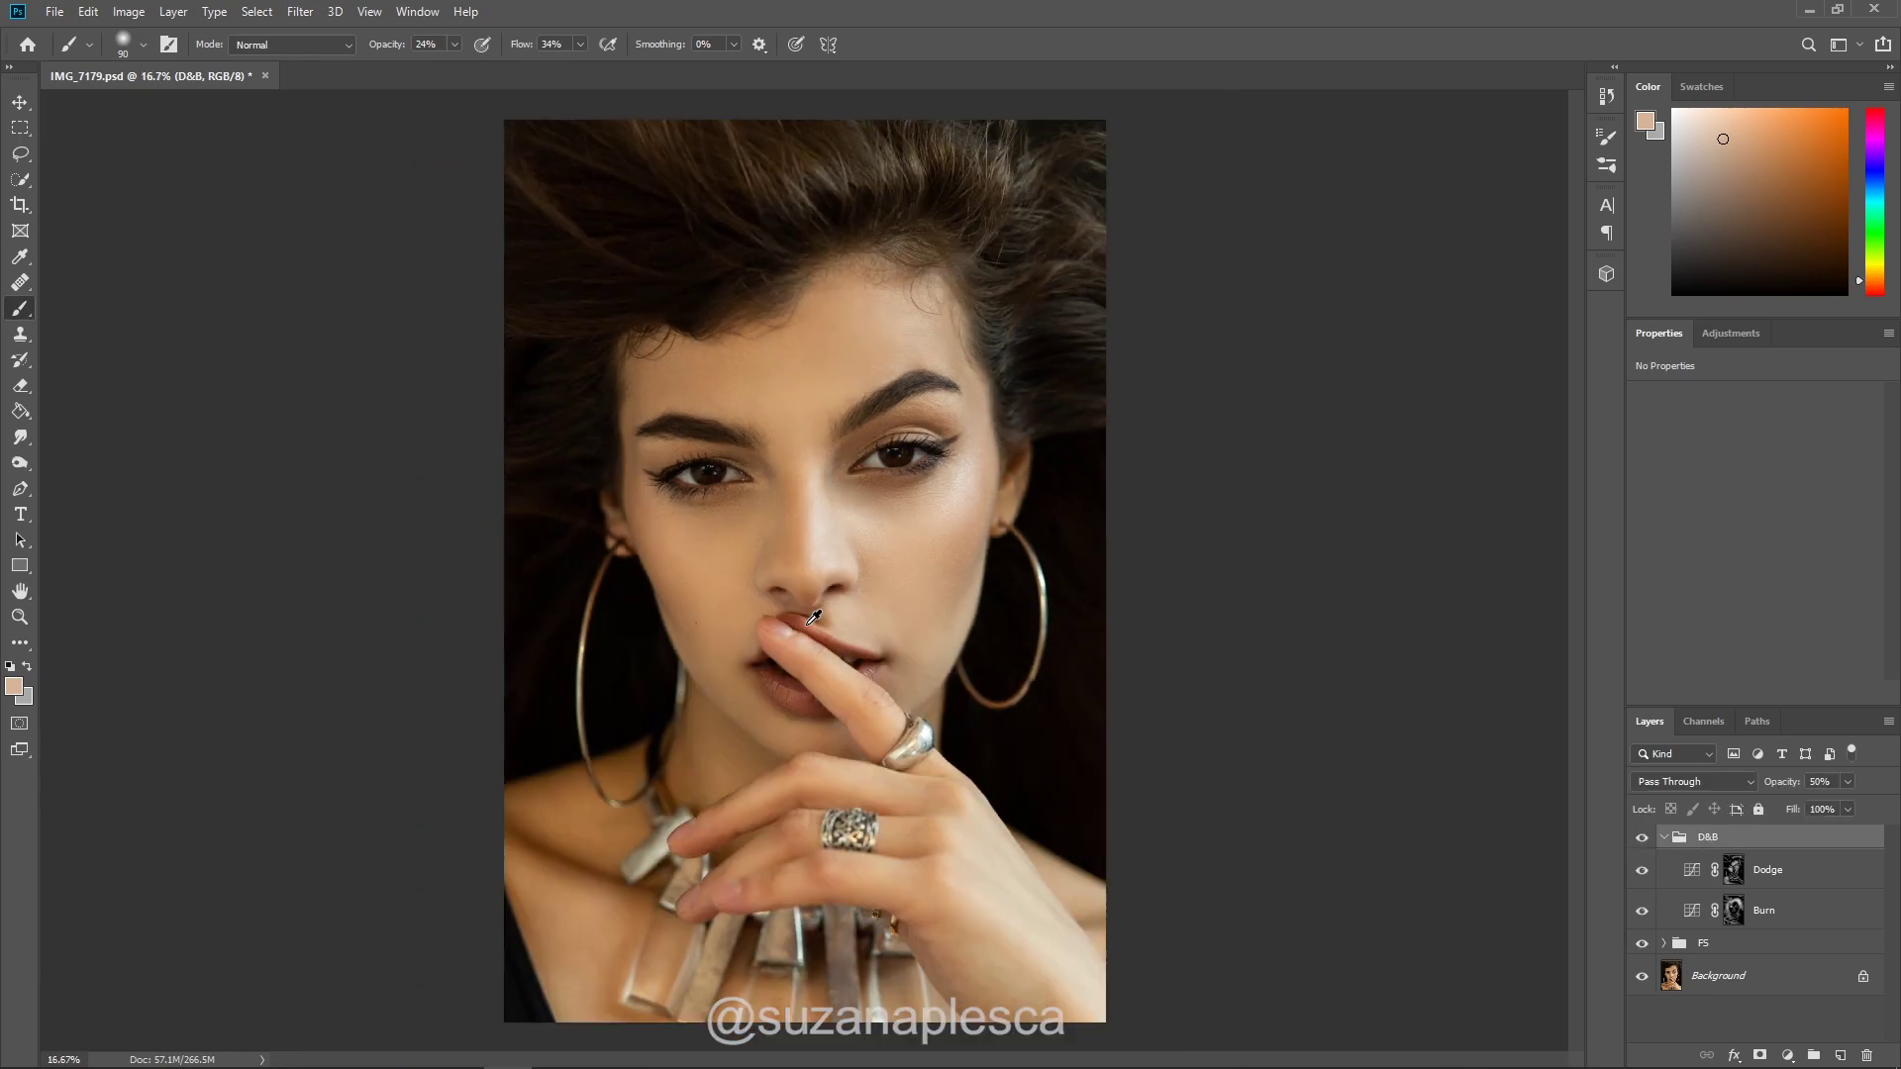
pyautogui.scroll(1, 813, 618)
pyautogui.click(1641, 839)
pyautogui.click(1641, 839)
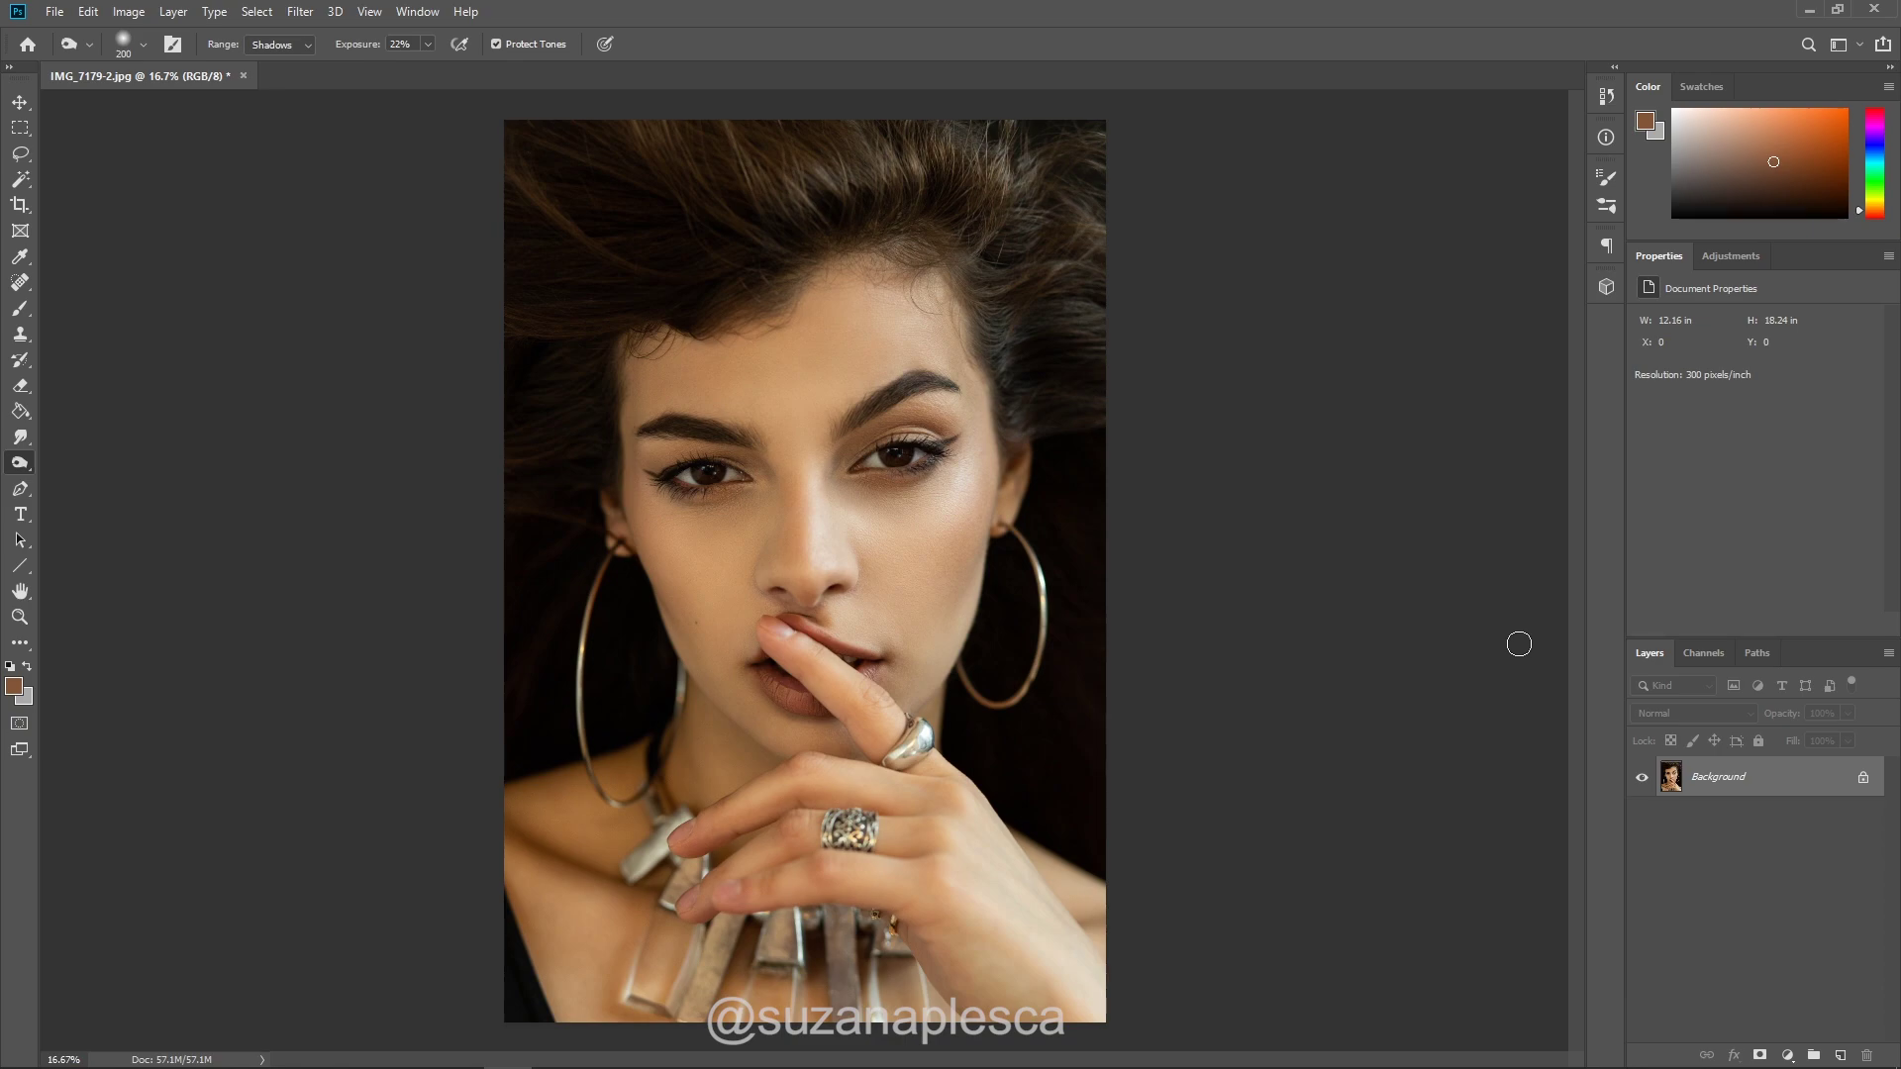
# - Duplicate the Background layer in IMG_7179-2.jpg and rename the copy as dodge & burn
pyautogui.hotkey('ctrl', 'j')
pyautogui.doubleClick(1706, 778)
pyautogui.write('dodge & burn')
pyautogui.press('Return')
# - Brighten the nose bridge, the centre of the forehead and the areas under both eyes with the Dodge tool
pyautogui.rightClick(20, 463)
pyautogui.click(93, 462)
pyautogui.scroll(5, 817, 525)
pyautogui.moveTo(808, 423); pyautogui.dragTo(802, 617)
pyautogui.press(']')
pyautogui.press(']')
pyautogui.press(']')
pyautogui.press(']')
pyautogui.press(']')
pyautogui.press(']')
pyautogui.press(']')
pyautogui.press(']')
pyautogui.moveTo(785, 341)
pyautogui.mouseDown()
pyautogui.moveTo(766, 374)
pyautogui.moveTo(844, 268)
pyautogui.moveTo(1073, 262)
pyautogui.moveTo(857, 196)
pyautogui.mouseUp()
pyautogui.press('[')
pyautogui.press('[')
pyautogui.moveTo(609, 495)
pyautogui.mouseDown()
pyautogui.moveTo(728, 485)
pyautogui.moveTo(637, 581)
pyautogui.moveTo(700, 636)
pyautogui.moveTo(917, 666)
pyautogui.moveTo(882, 671)
pyautogui.moveTo(917, 501)
pyautogui.mouseUp()
# - Brighten the eye whites, eyelids and brow bones around both eyes with a smaller Dodge brush
pyautogui.scroll(2, 812, 426)
pyautogui.press('[')
pyautogui.press('[')
pyautogui.press('[')
pyautogui.press('[')
pyautogui.press('[')
pyautogui.moveTo(475, 399); pyautogui.dragTo(598, 399)
pyautogui.moveTo(706, 470); pyautogui.dragTo(658, 479)
pyautogui.moveTo(629, 414)
pyautogui.mouseDown()
pyautogui.moveTo(721, 461)
pyautogui.moveTo(681, 431)
pyautogui.mouseUp()
pyautogui.moveTo(546, 457); pyautogui.dragTo(648, 452)
pyautogui.moveTo(900, 436); pyautogui.dragTo(1024, 416)
pyautogui.moveTo(932, 394)
pyautogui.mouseDown()
pyautogui.moveTo(864, 451)
pyautogui.moveTo(945, 451)
pyautogui.mouseUp()
pyautogui.moveTo(1066, 306)
pyautogui.mouseDown()
pyautogui.moveTo(968, 322)
pyautogui.moveTo(861, 408)
pyautogui.mouseUp()
pyautogui.moveTo(1035, 378); pyautogui.dragTo(952, 407)
# - Brighten the chin and the image-left lower cheek with the Dodge tool, and check the dodge & burn layer's visibility
pyautogui.scroll(-4, 768, 233)
pyautogui.press(']')
pyautogui.press(']')
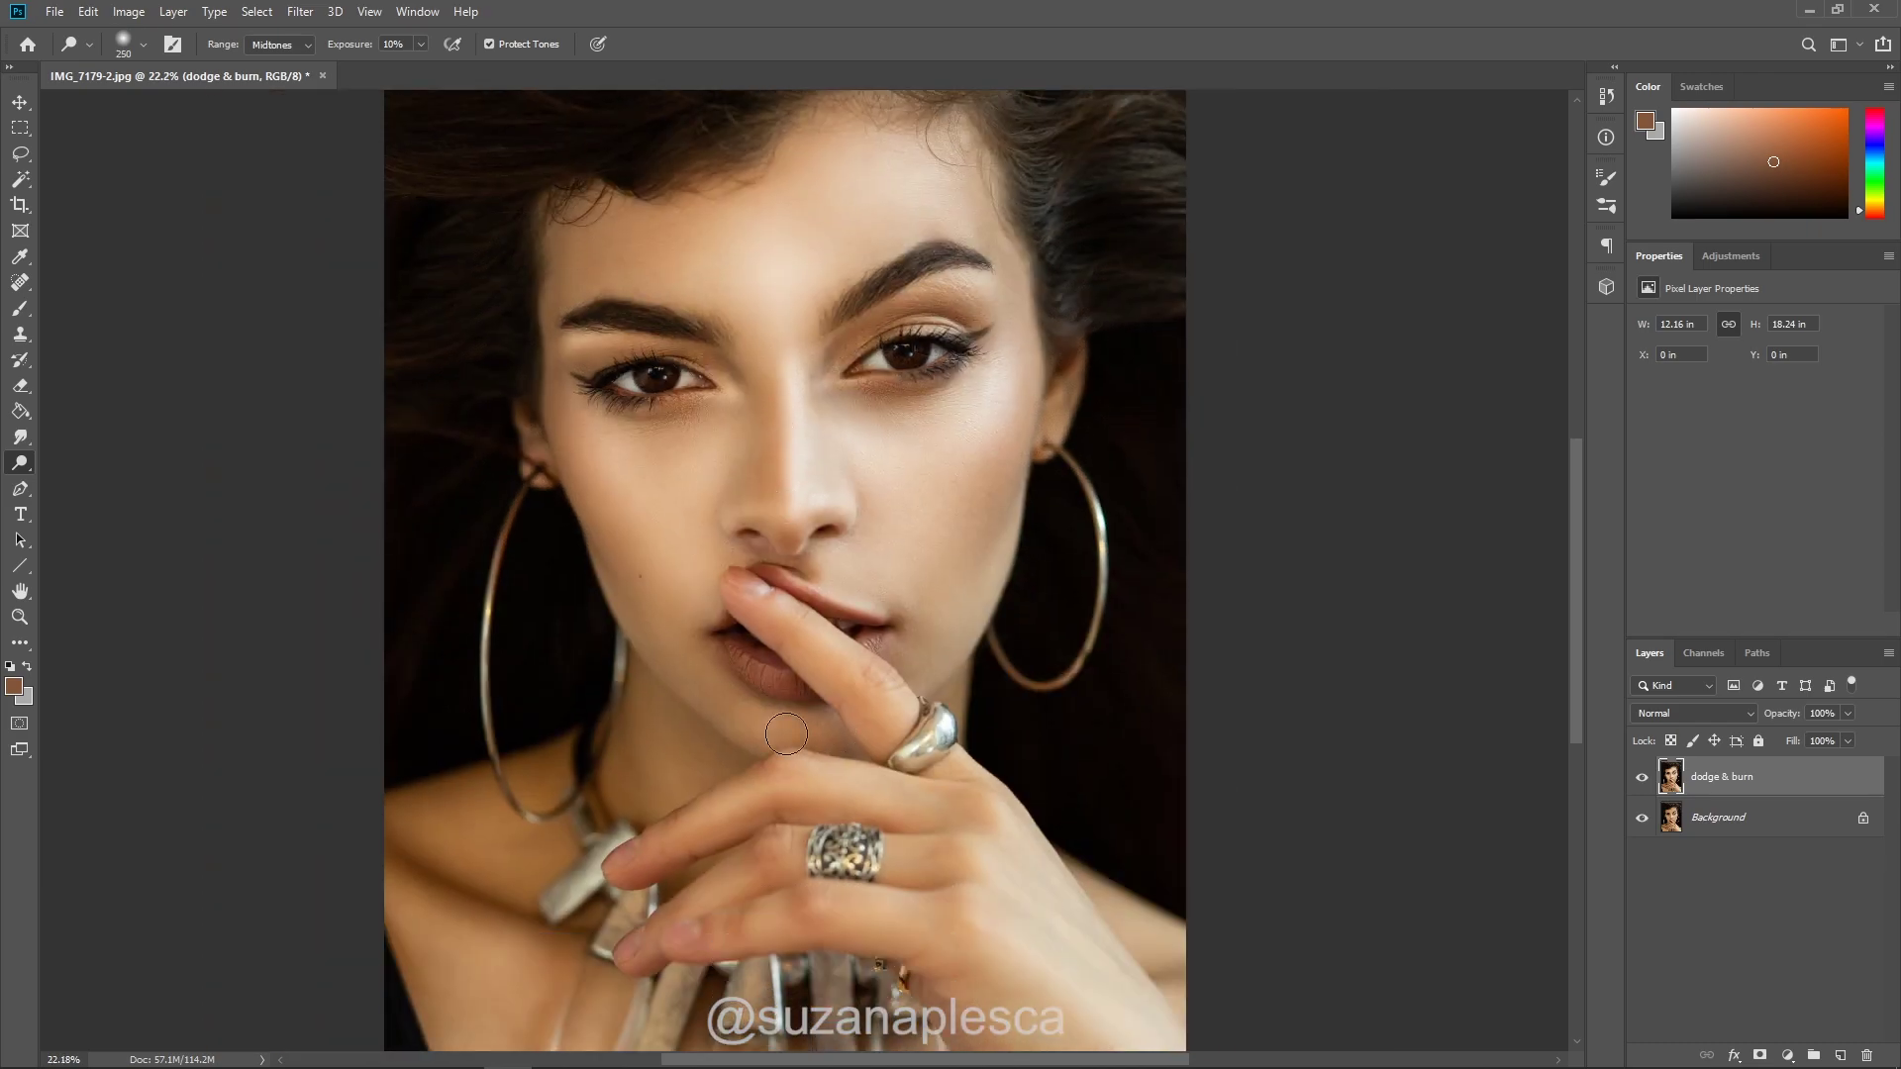
pyautogui.press('[')
pyautogui.press('[')
pyautogui.press('[')
pyautogui.press('[')
pyautogui.moveTo(645, 648); pyautogui.dragTo(645, 662)
pyautogui.click(1642, 777)
pyautogui.click(1642, 777)
# - Brighten the raised index finger at 125 px and the knuckles and other fingers at 175 px with the Dodge tool
pyautogui.scroll(-1, 782, 634)
pyautogui.scroll(3, 777, 626)
pyautogui.moveTo(777, 625); pyautogui.dragTo(755, 477)
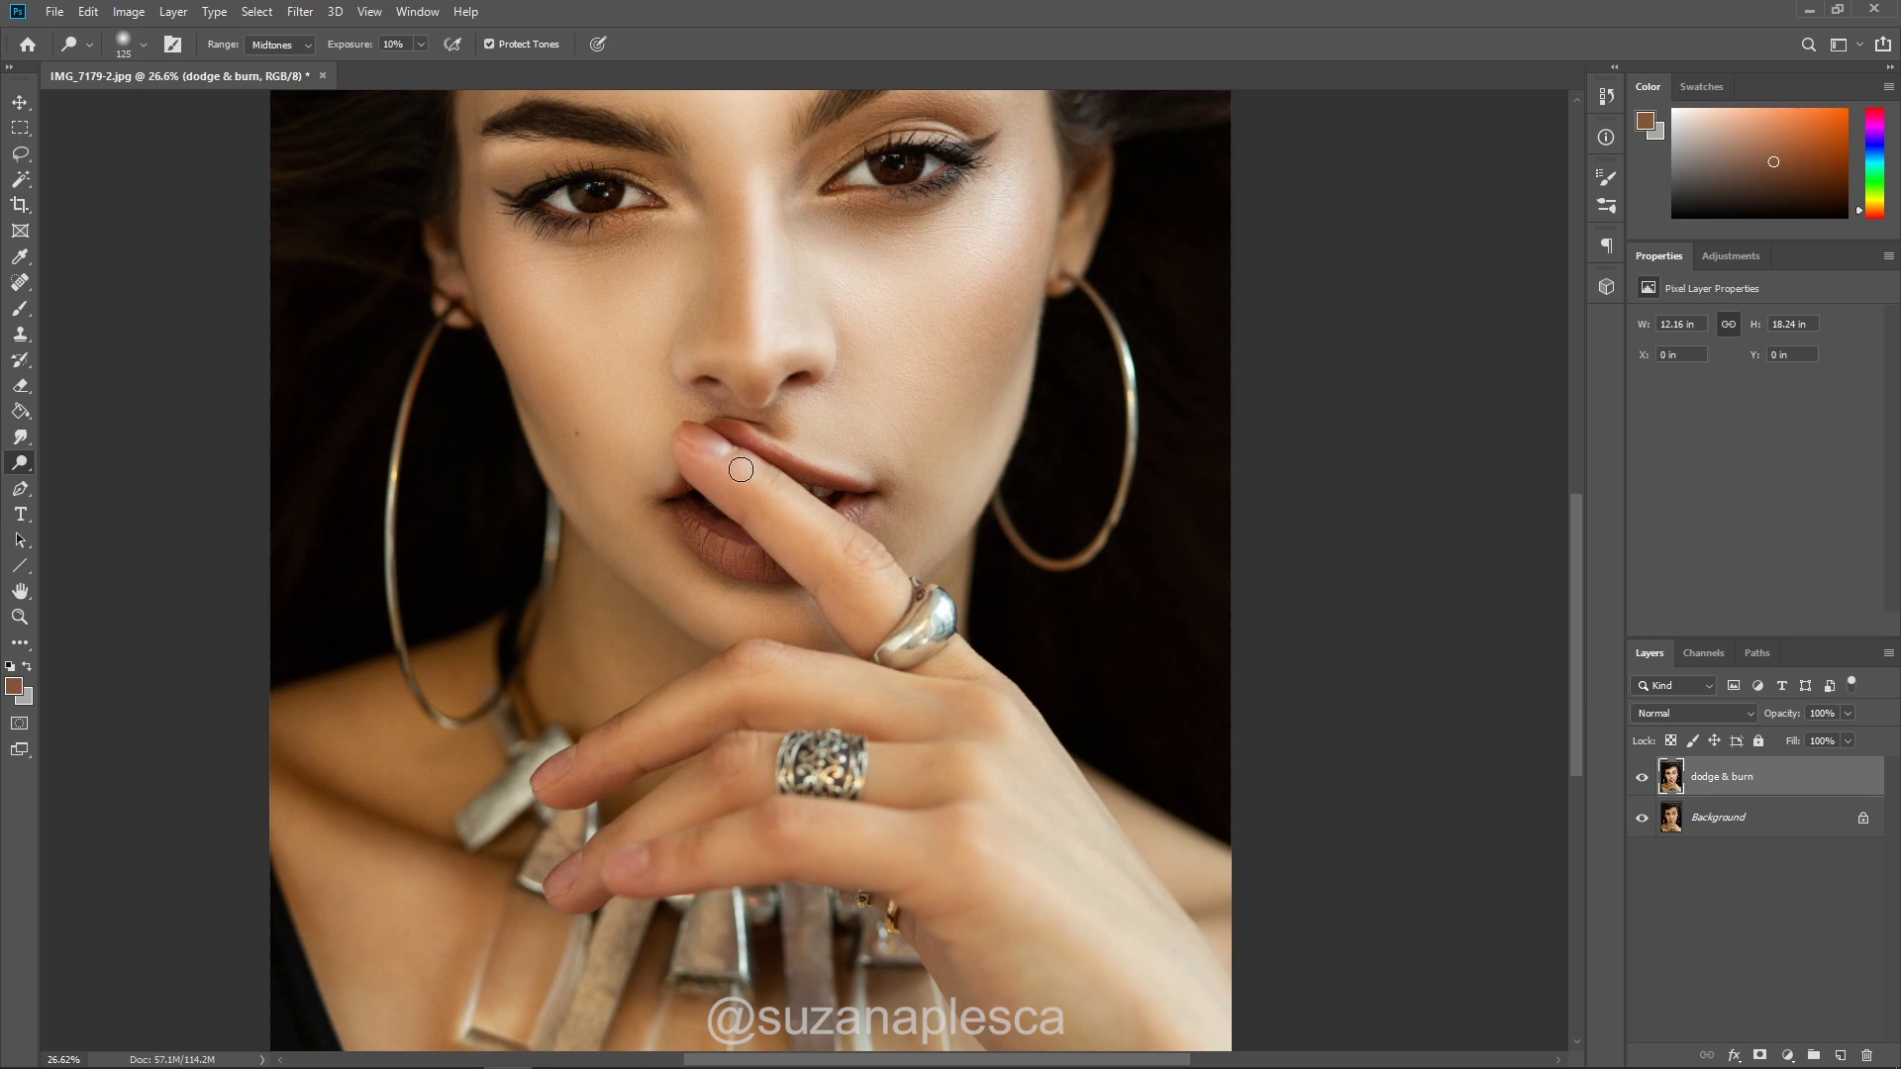
pyautogui.press(']')
pyautogui.moveTo(824, 680); pyautogui.dragTo(873, 690)
pyautogui.moveTo(935, 770)
pyautogui.mouseDown()
pyautogui.moveTo(743, 765)
pyautogui.moveTo(636, 827)
pyautogui.mouseUp()
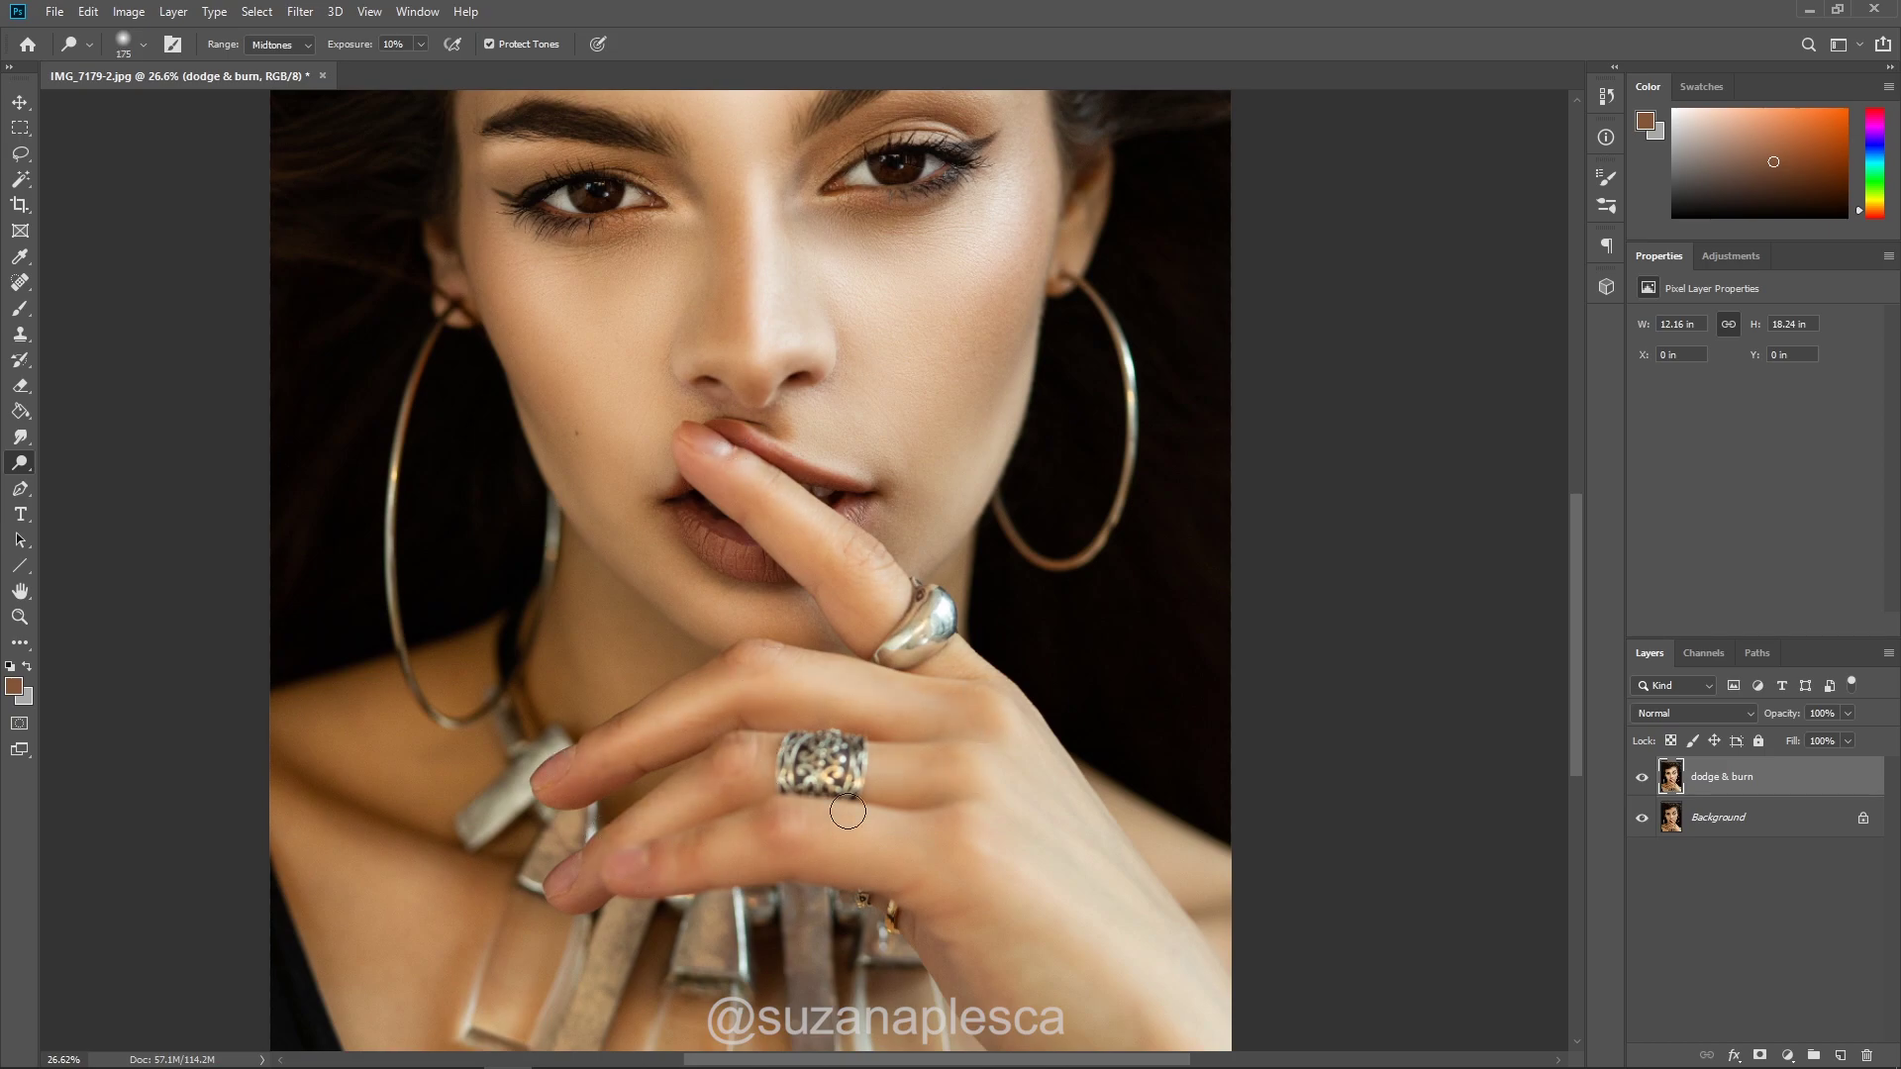
pyautogui.moveTo(815, 819); pyautogui.dragTo(703, 841)
# - Brighten the chest and the image-left shoulder with a larger Dodge brush
pyautogui.scroll(-1, 1052, 795)
pyautogui.press(']')
pyautogui.press(']')
pyautogui.press(']')
pyautogui.press(']')
pyautogui.press(']')
pyautogui.press(']')
pyautogui.moveTo(407, 946); pyautogui.dragTo(757, 929)
pyautogui.press('[')
pyautogui.moveTo(403, 653); pyautogui.dragTo(513, 702)
# - Brighten the hair above the forehead with a Dodge brush of about 500 px, and toggle the layer to compare
pyautogui.scroll(-7, 685, 642)
pyautogui.scroll(3, 883, 242)
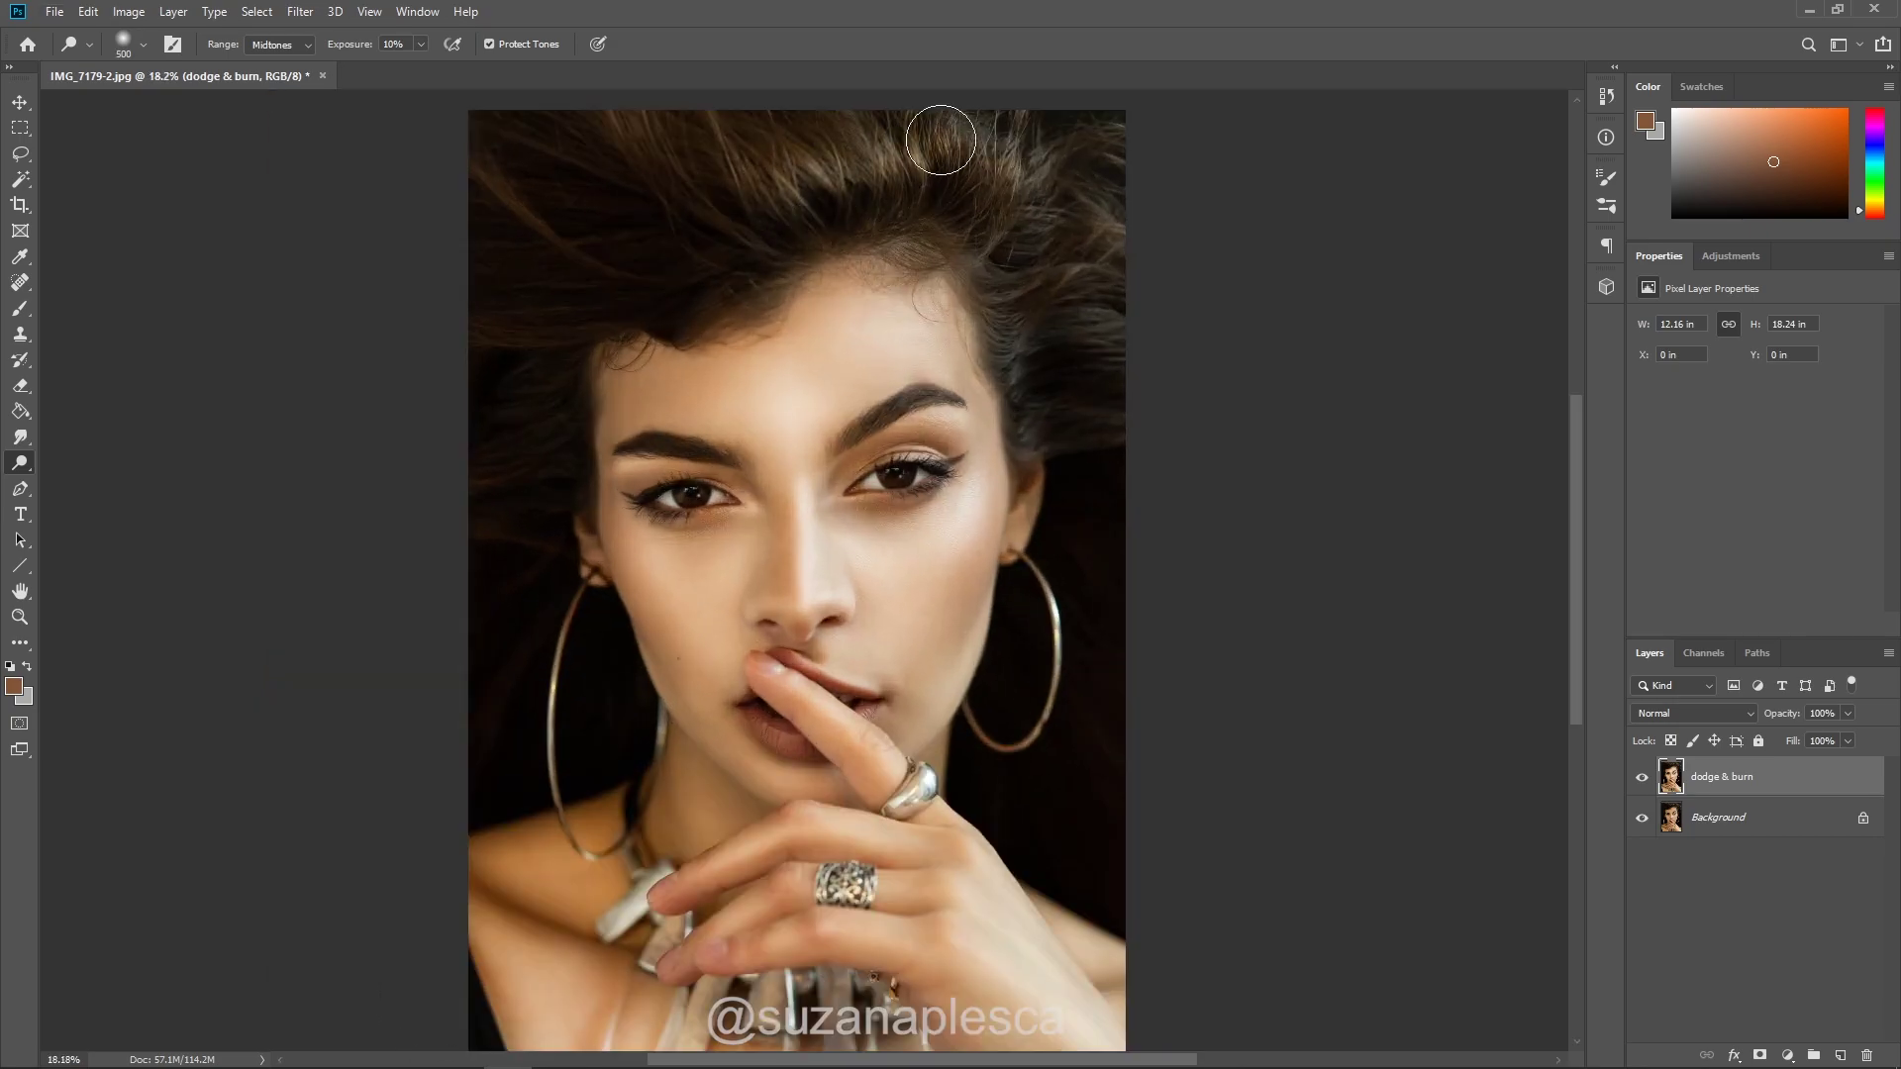
pyautogui.press('[')
pyautogui.press('[')
pyautogui.press('[')
pyautogui.click(1642, 778)
pyautogui.click(1643, 778)
pyautogui.click(1643, 779)
pyautogui.click(1642, 779)
# - Switch to the Burn tool and set its exposure to 10%
pyautogui.rightClick(22, 464)
pyautogui.click(89, 481)
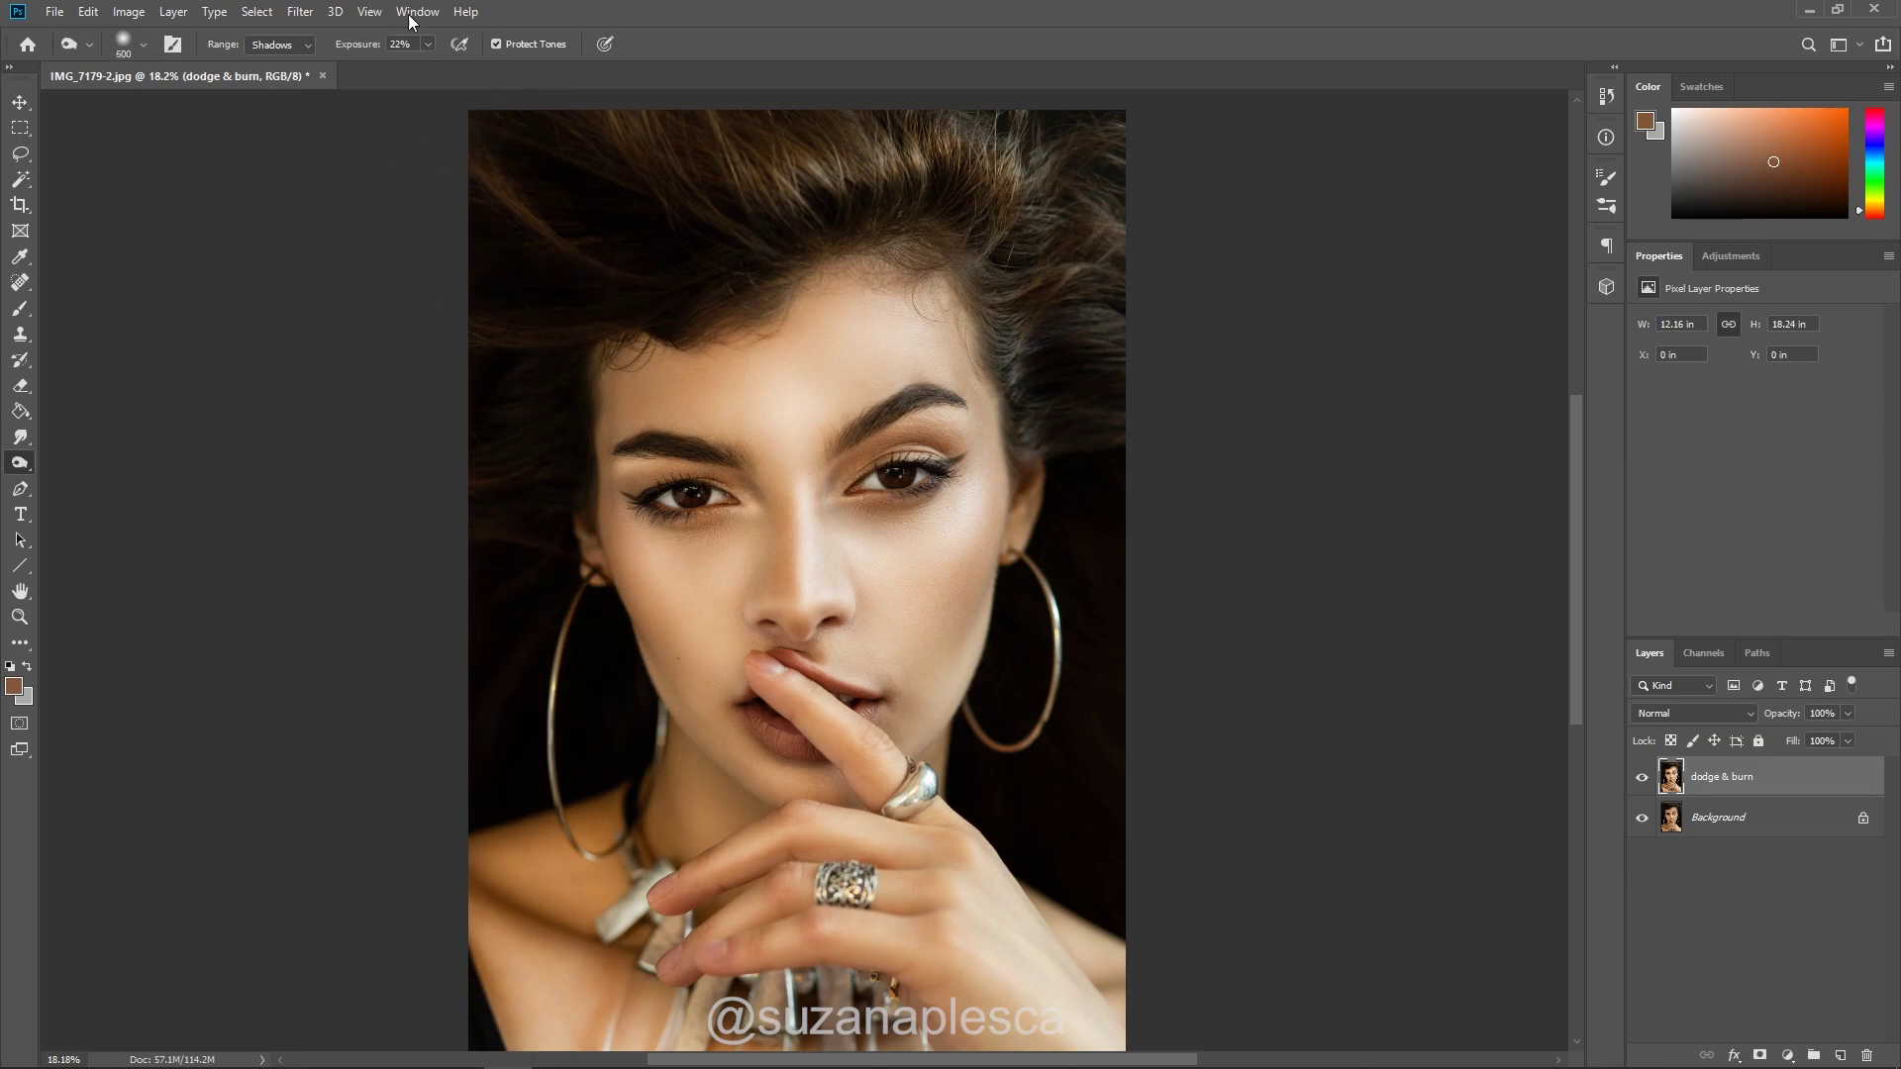
pyautogui.moveTo(415, 45); pyautogui.dragTo(259, 45)
pyautogui.write('10')
pyautogui.press('Return')
pyautogui.press('Return')
# - Darken the image-left edge of the face at 800 px, the shoulder at 300 px and the hand at 400 px with the Burn tool
pyautogui.press('[')
pyautogui.press(']')
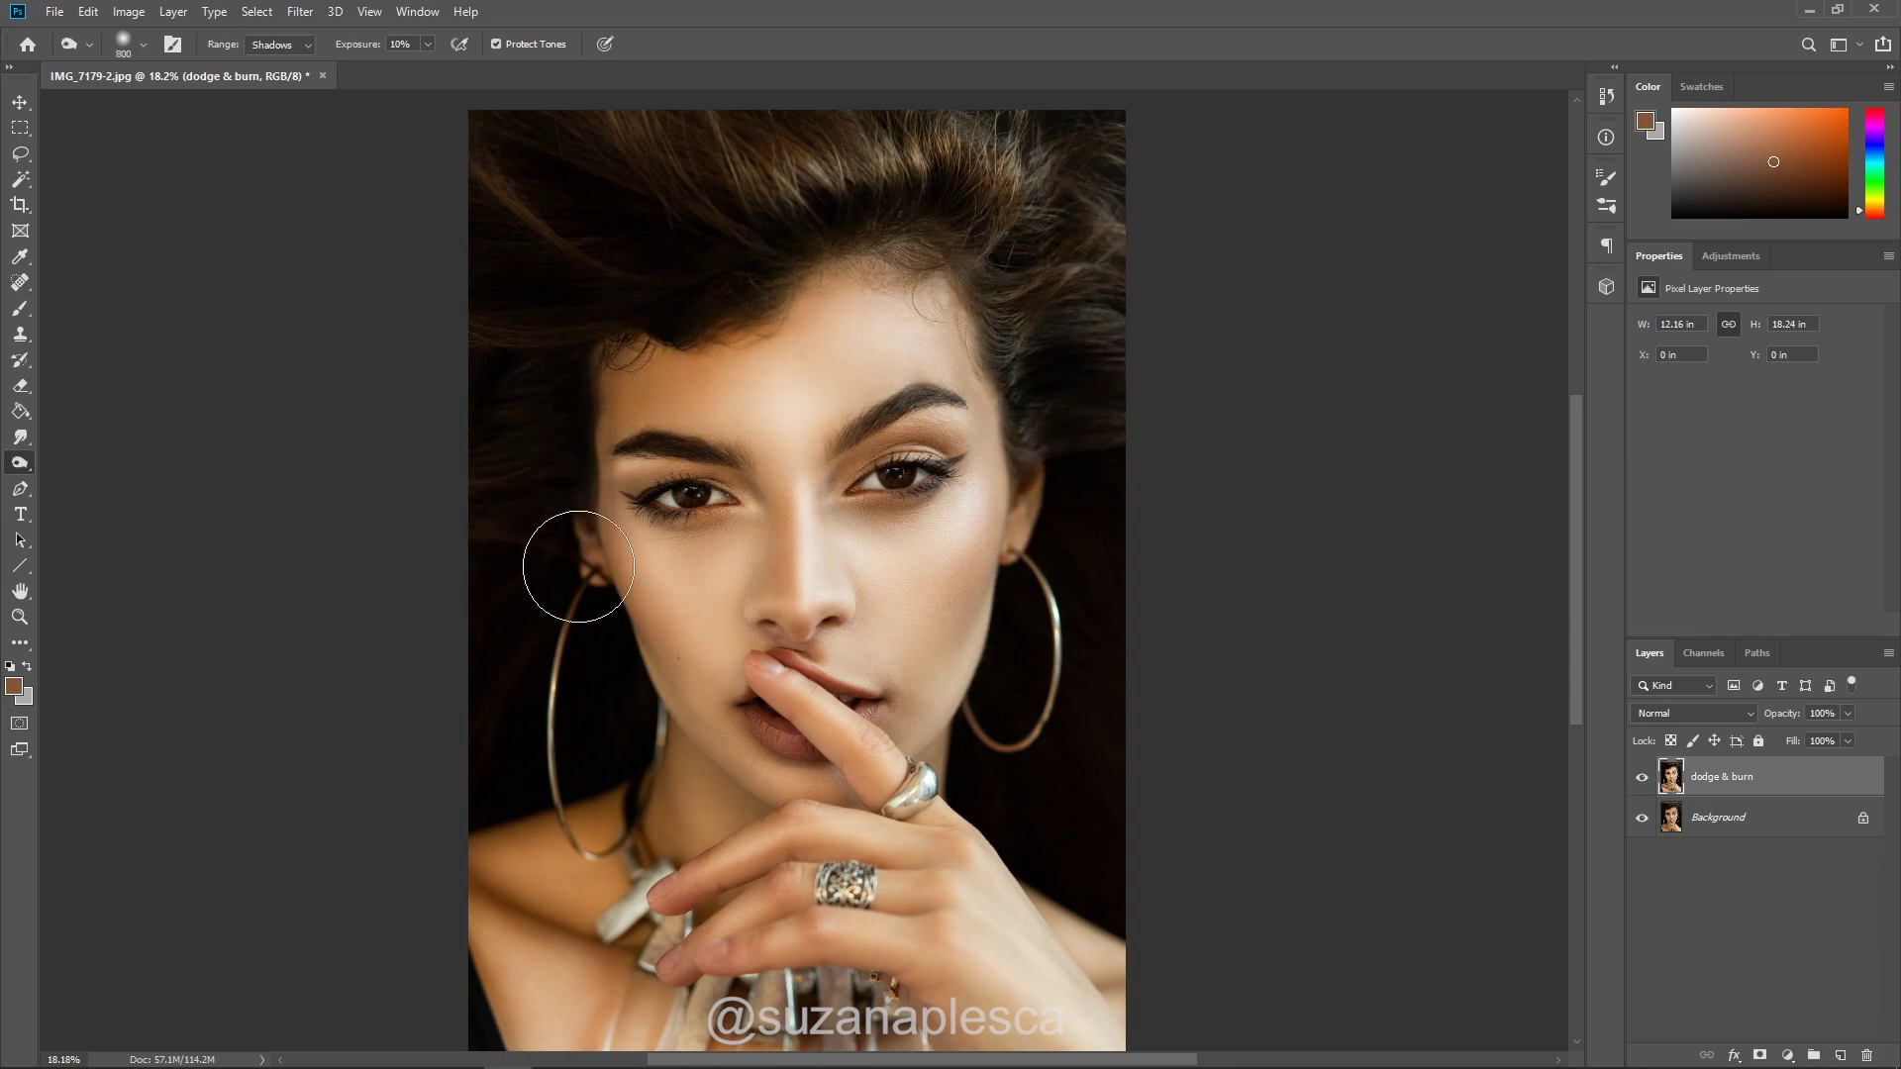
pyautogui.scroll(-2, 634, 723)
pyautogui.press('[')
pyautogui.press('[')
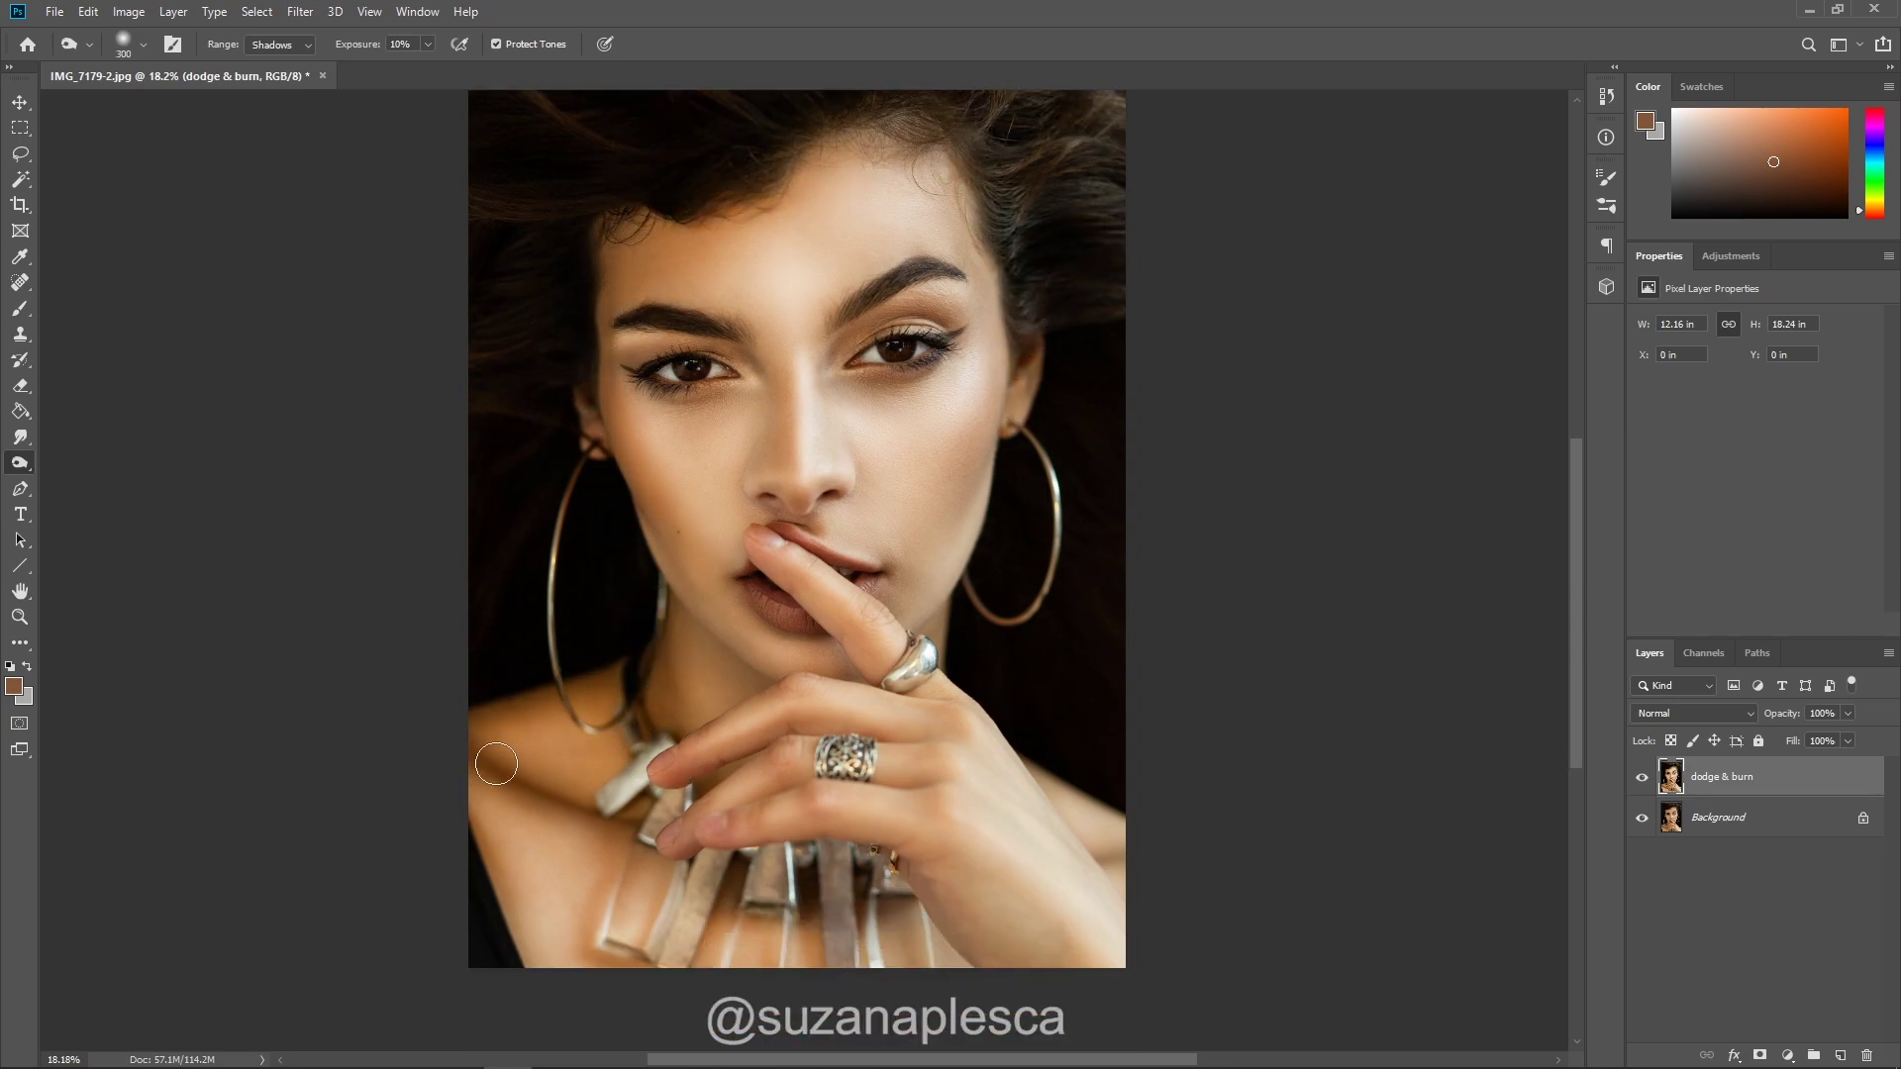
pyautogui.press(']')
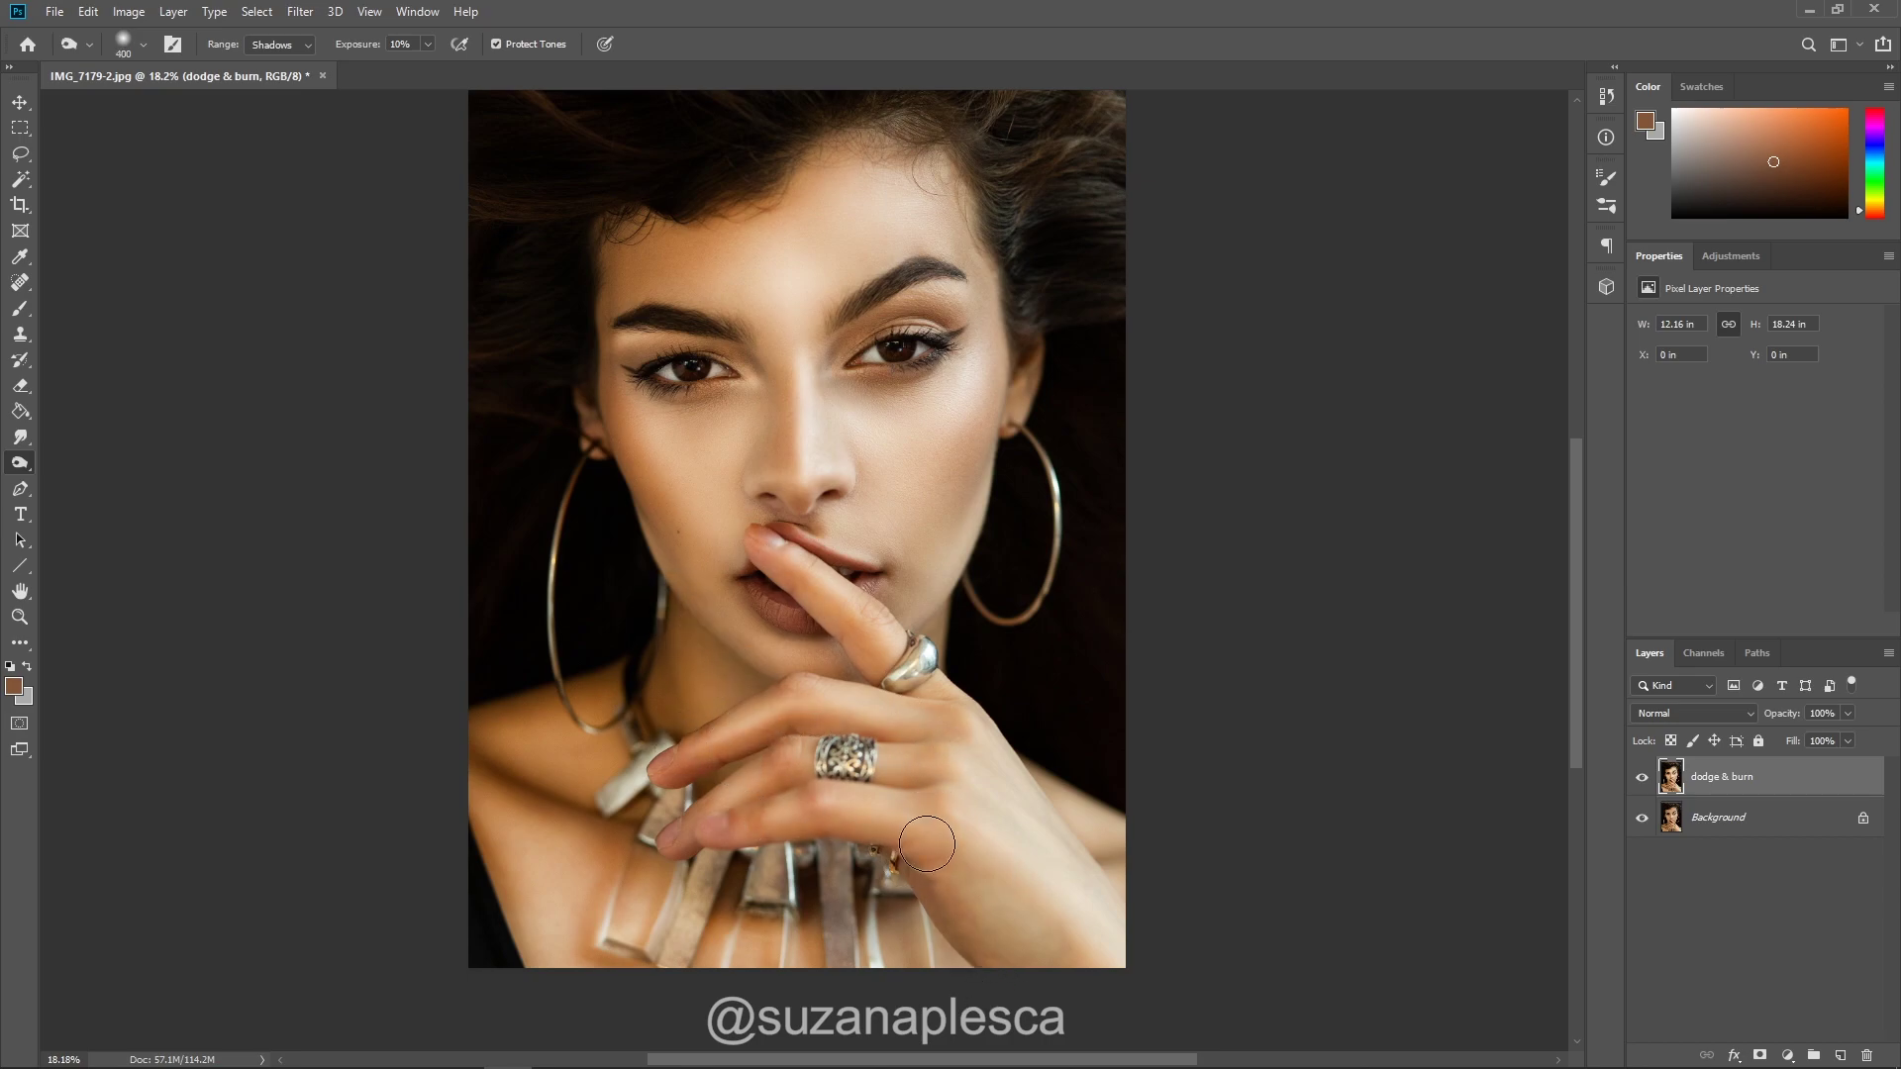
# - Darken the neck and the image-left jawline with a Burn brush of about 200 px
pyautogui.scroll(4, 858, 628)
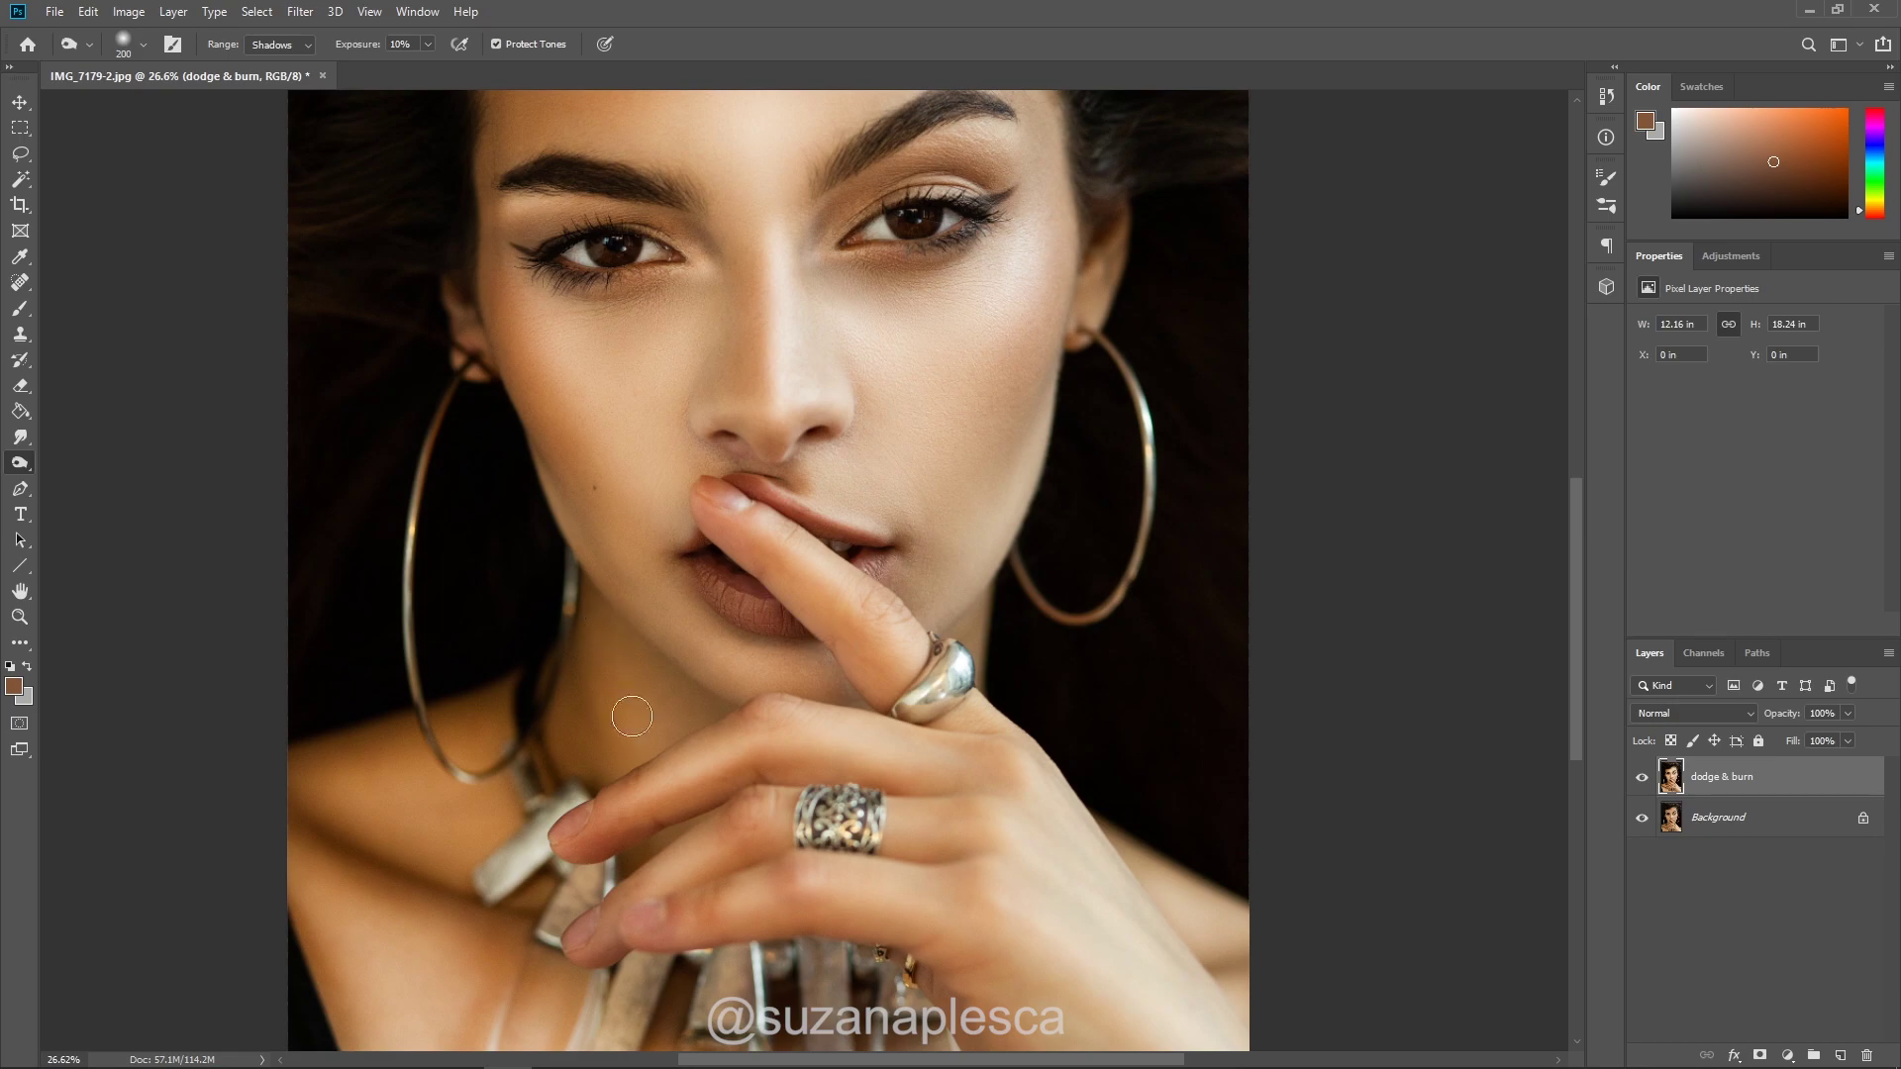
pyautogui.scroll(3, 614, 684)
pyautogui.press('[')
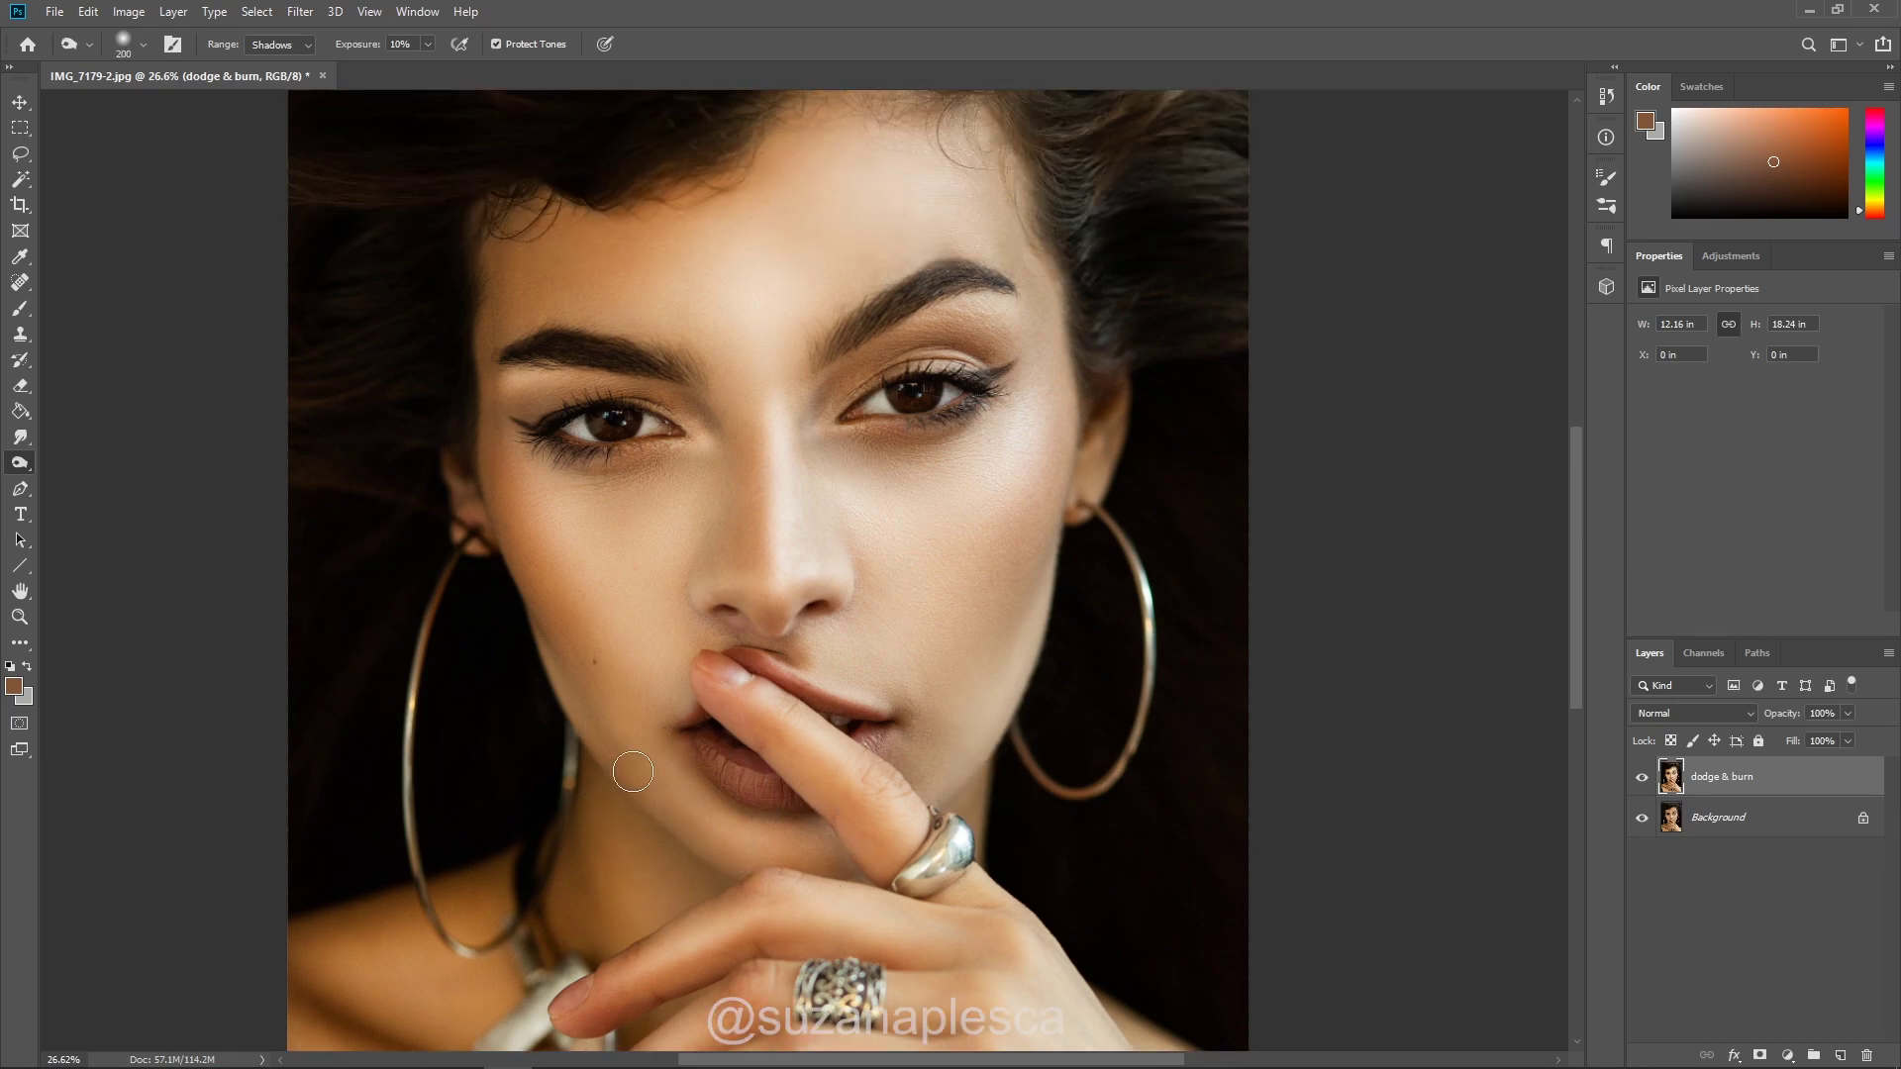
pyautogui.scroll(1, 760, 502)
pyautogui.press('[')
pyautogui.press('[')
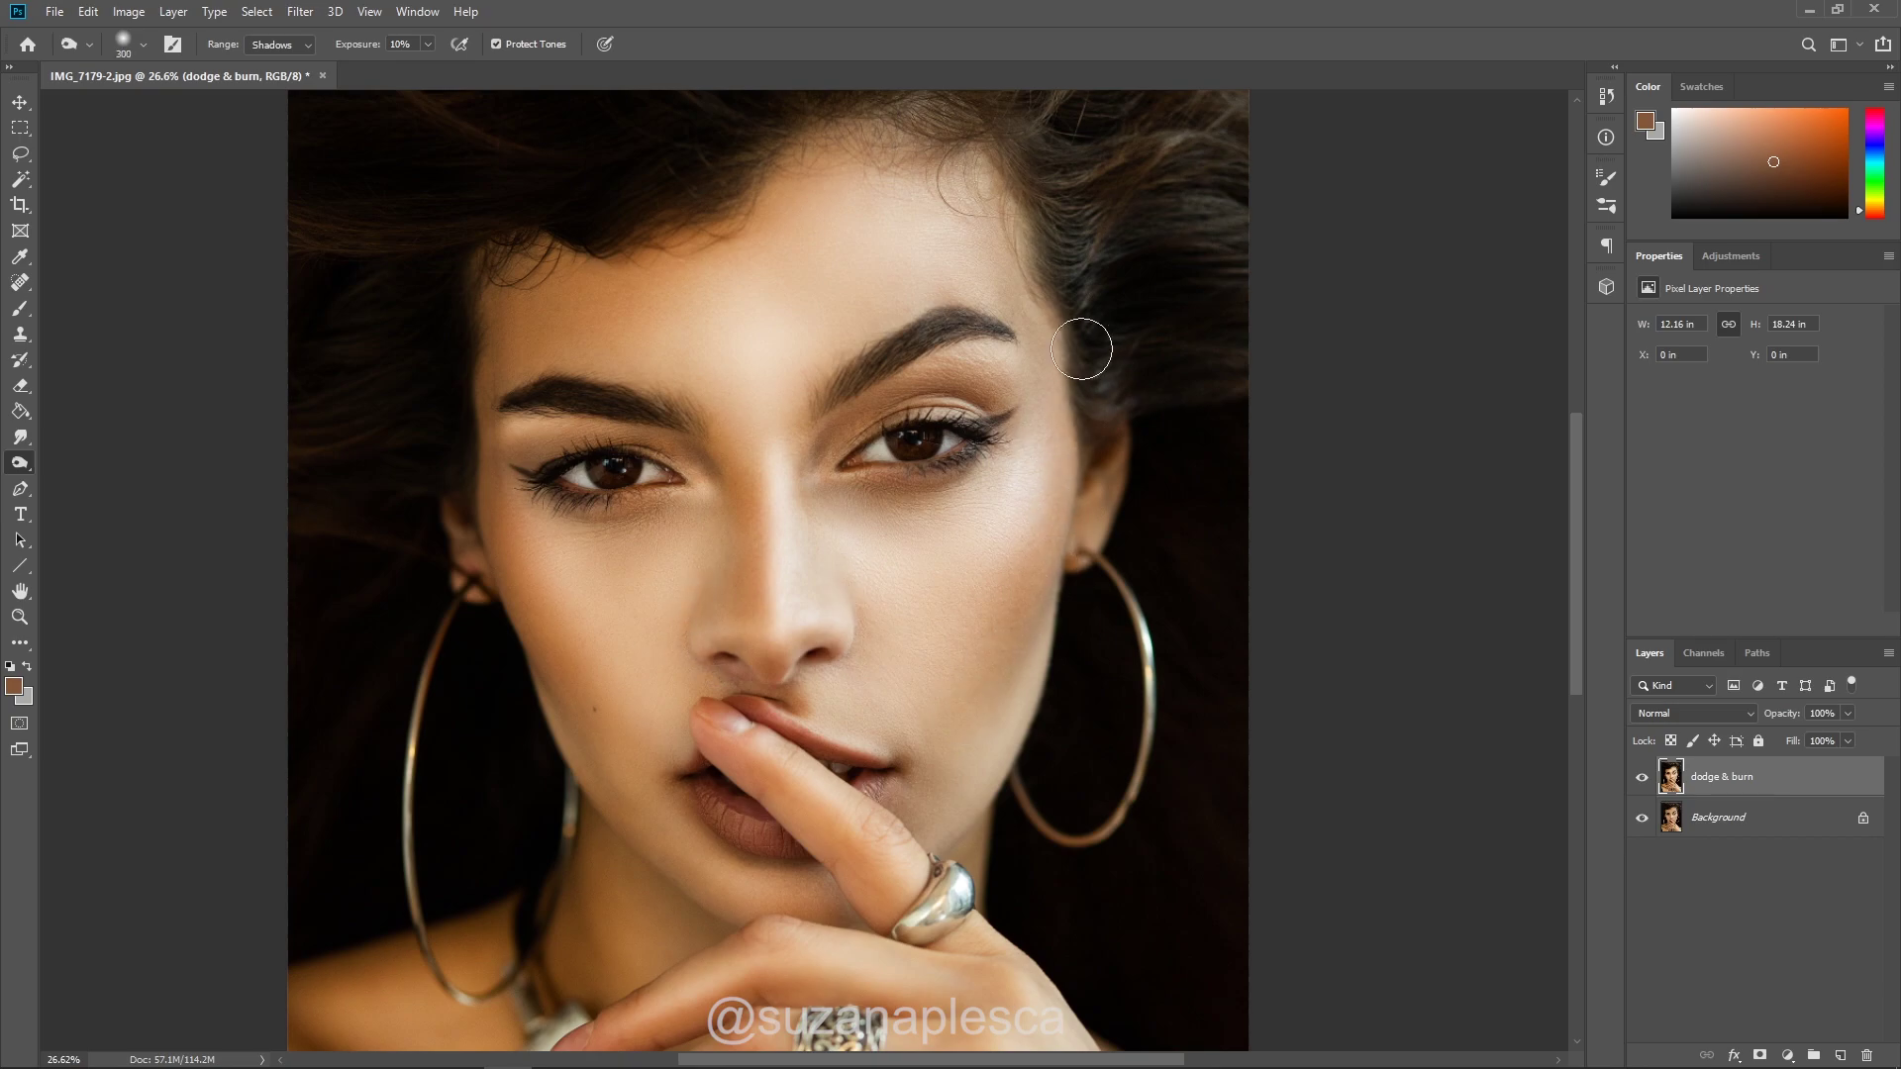
# - Darken the image-right temple and the hair around the face with a Burn brush of 300 to 500 px
pyautogui.scroll(2, 1049, 654)
pyautogui.press(']')
pyautogui.press(']')
pyautogui.press(']')
pyautogui.press(']')
pyautogui.press(']')
pyautogui.press(']')
pyautogui.press(']')
pyautogui.scroll(1, 625, 695)
# - Darken the eyebrows, the image-right eyelid crease and the lower lash lines with a 90 to 125 px Burn brush
pyautogui.press('[')
pyautogui.press('[')
pyautogui.press('[')
pyautogui.press('[')
pyautogui.press('[')
pyautogui.press('[')
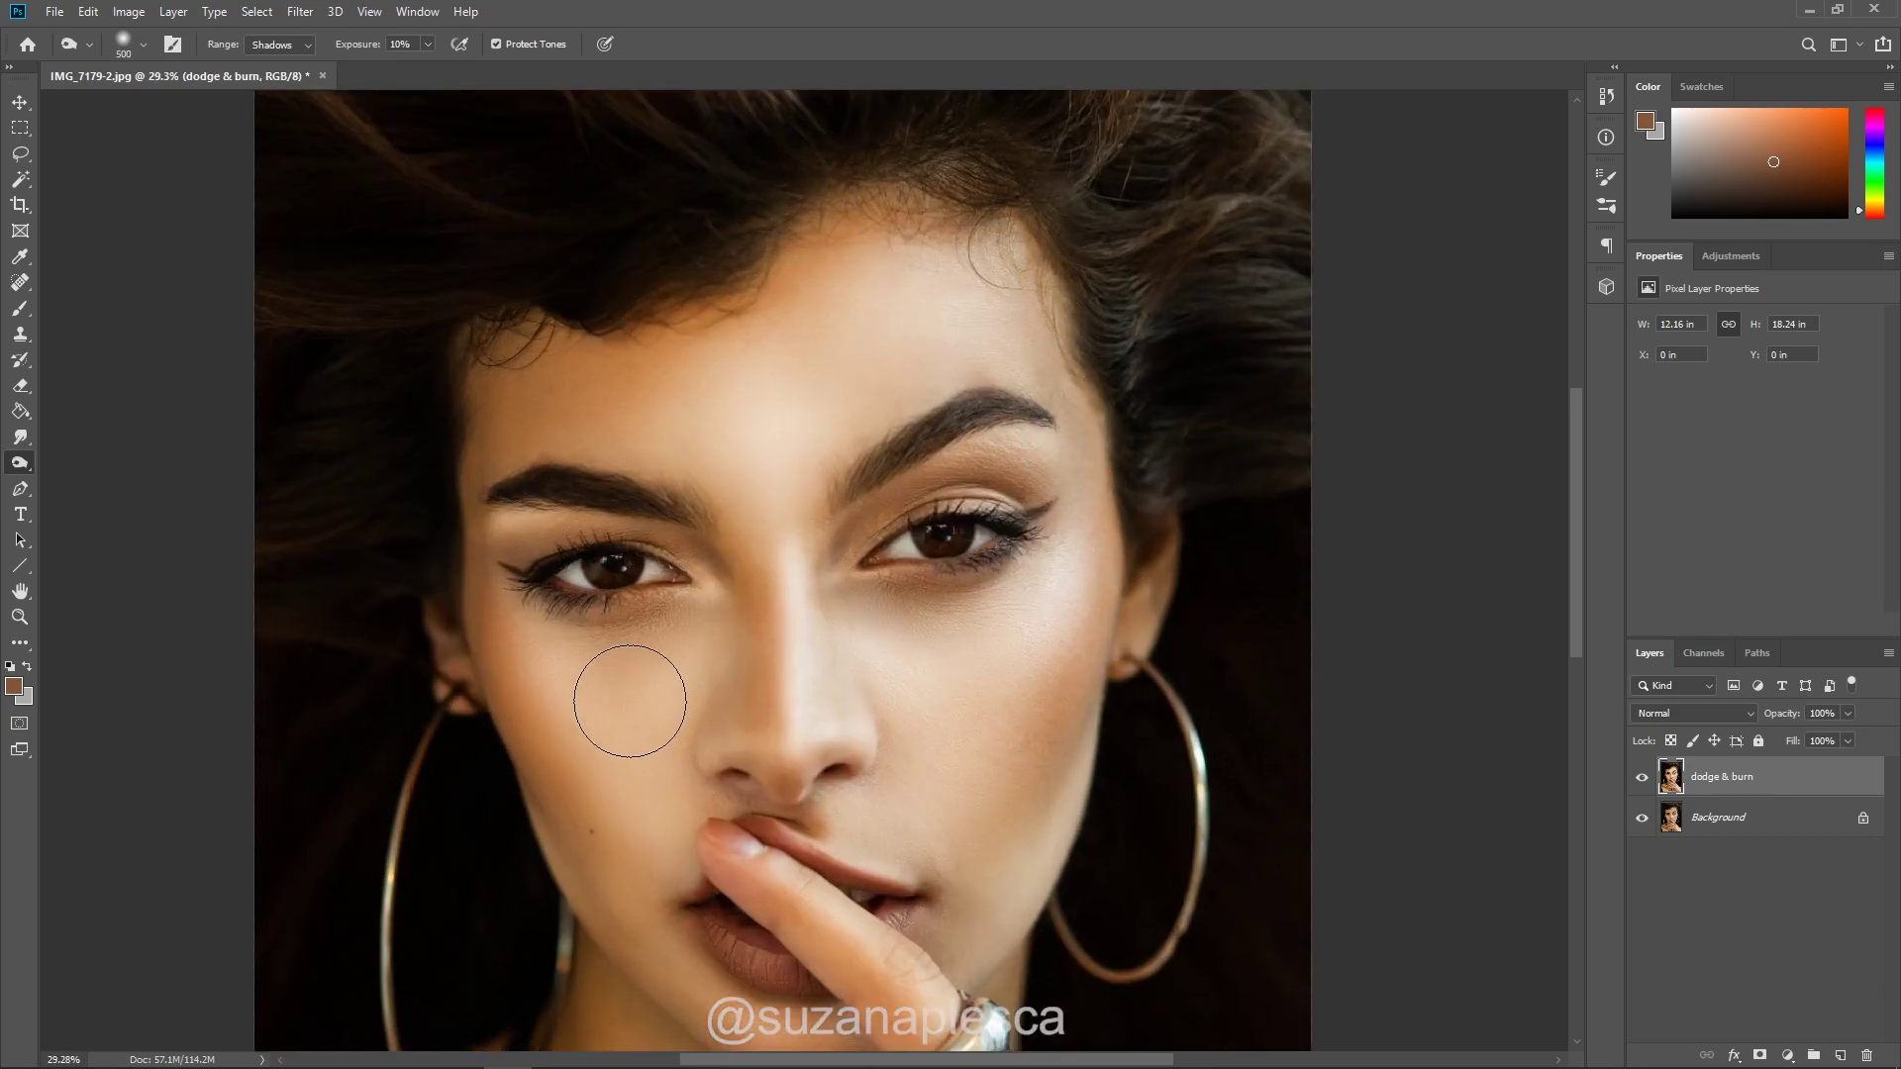
pyautogui.moveTo(832, 489)
pyautogui.mouseDown()
pyautogui.moveTo(948, 420)
pyautogui.moveTo(1035, 418)
pyautogui.mouseUp()
pyautogui.moveTo(1077, 507); pyautogui.dragTo(891, 500)
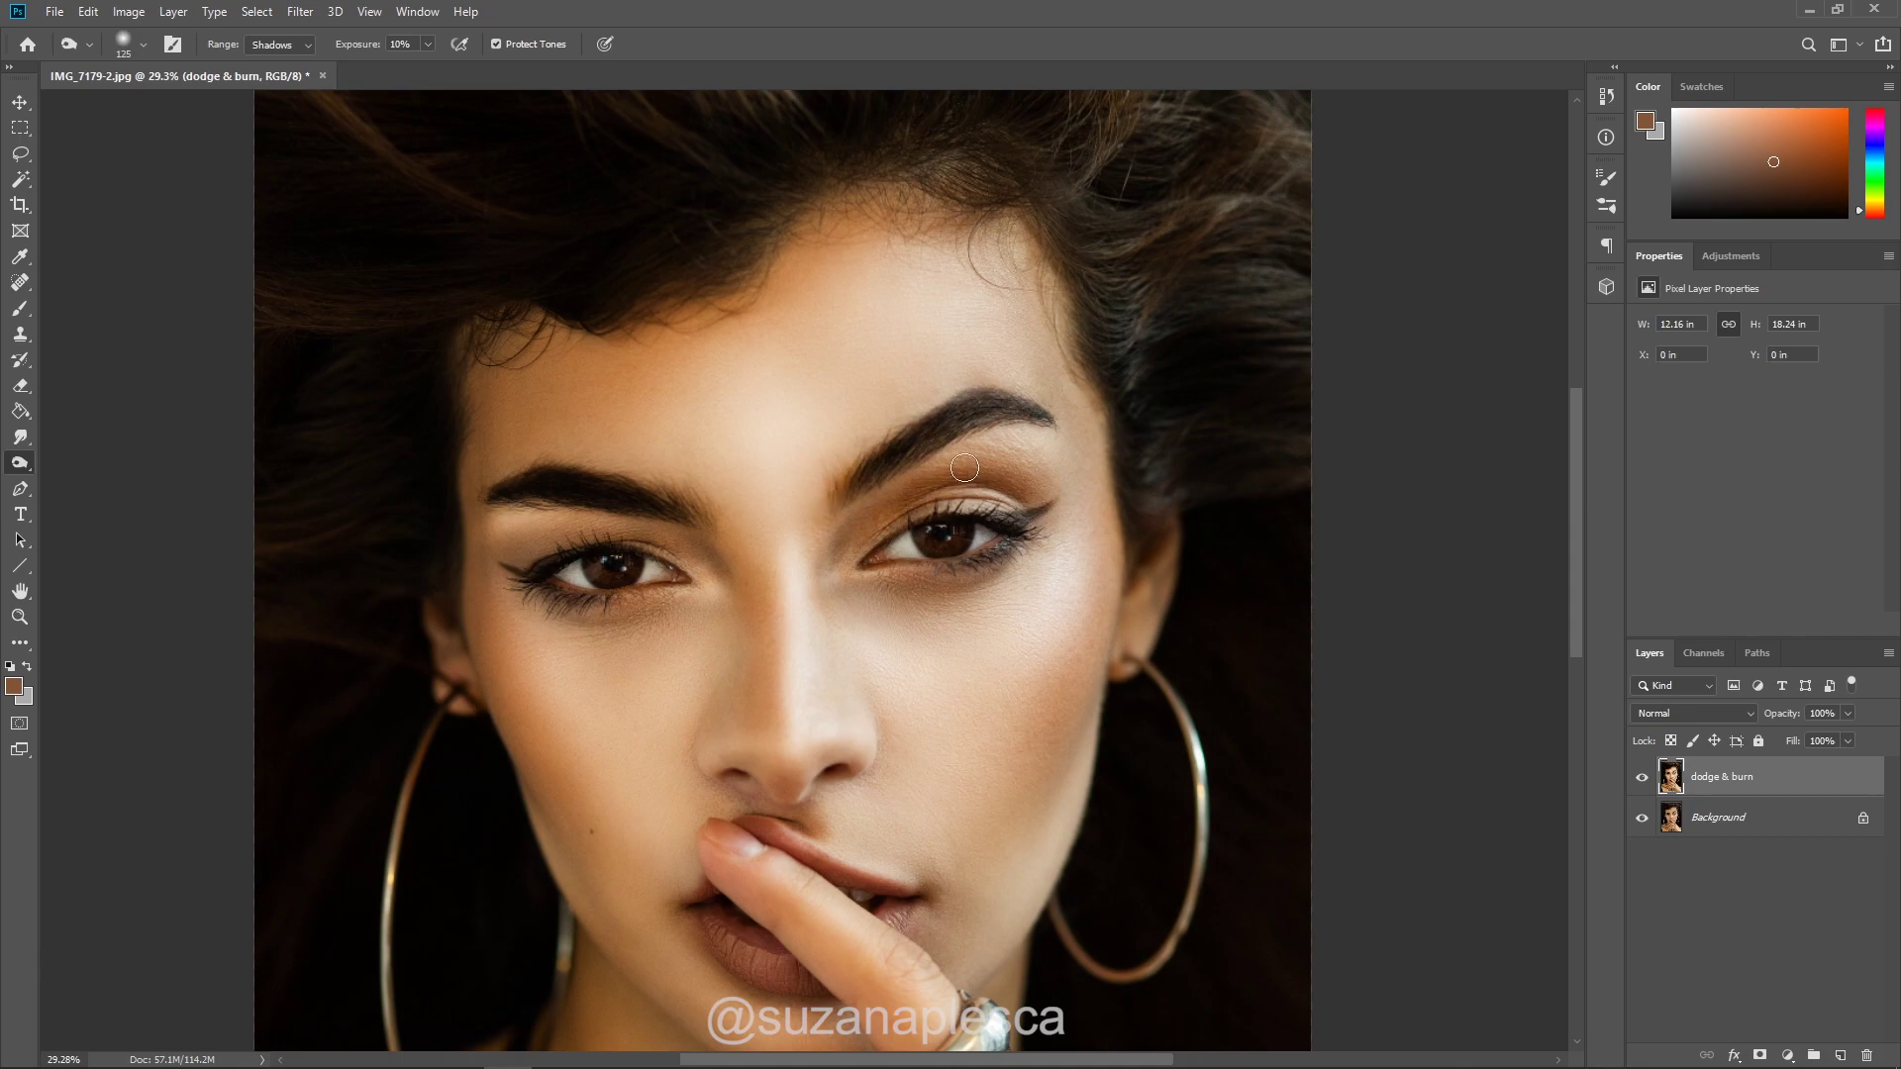
pyautogui.moveTo(520, 583); pyautogui.dragTo(602, 601)
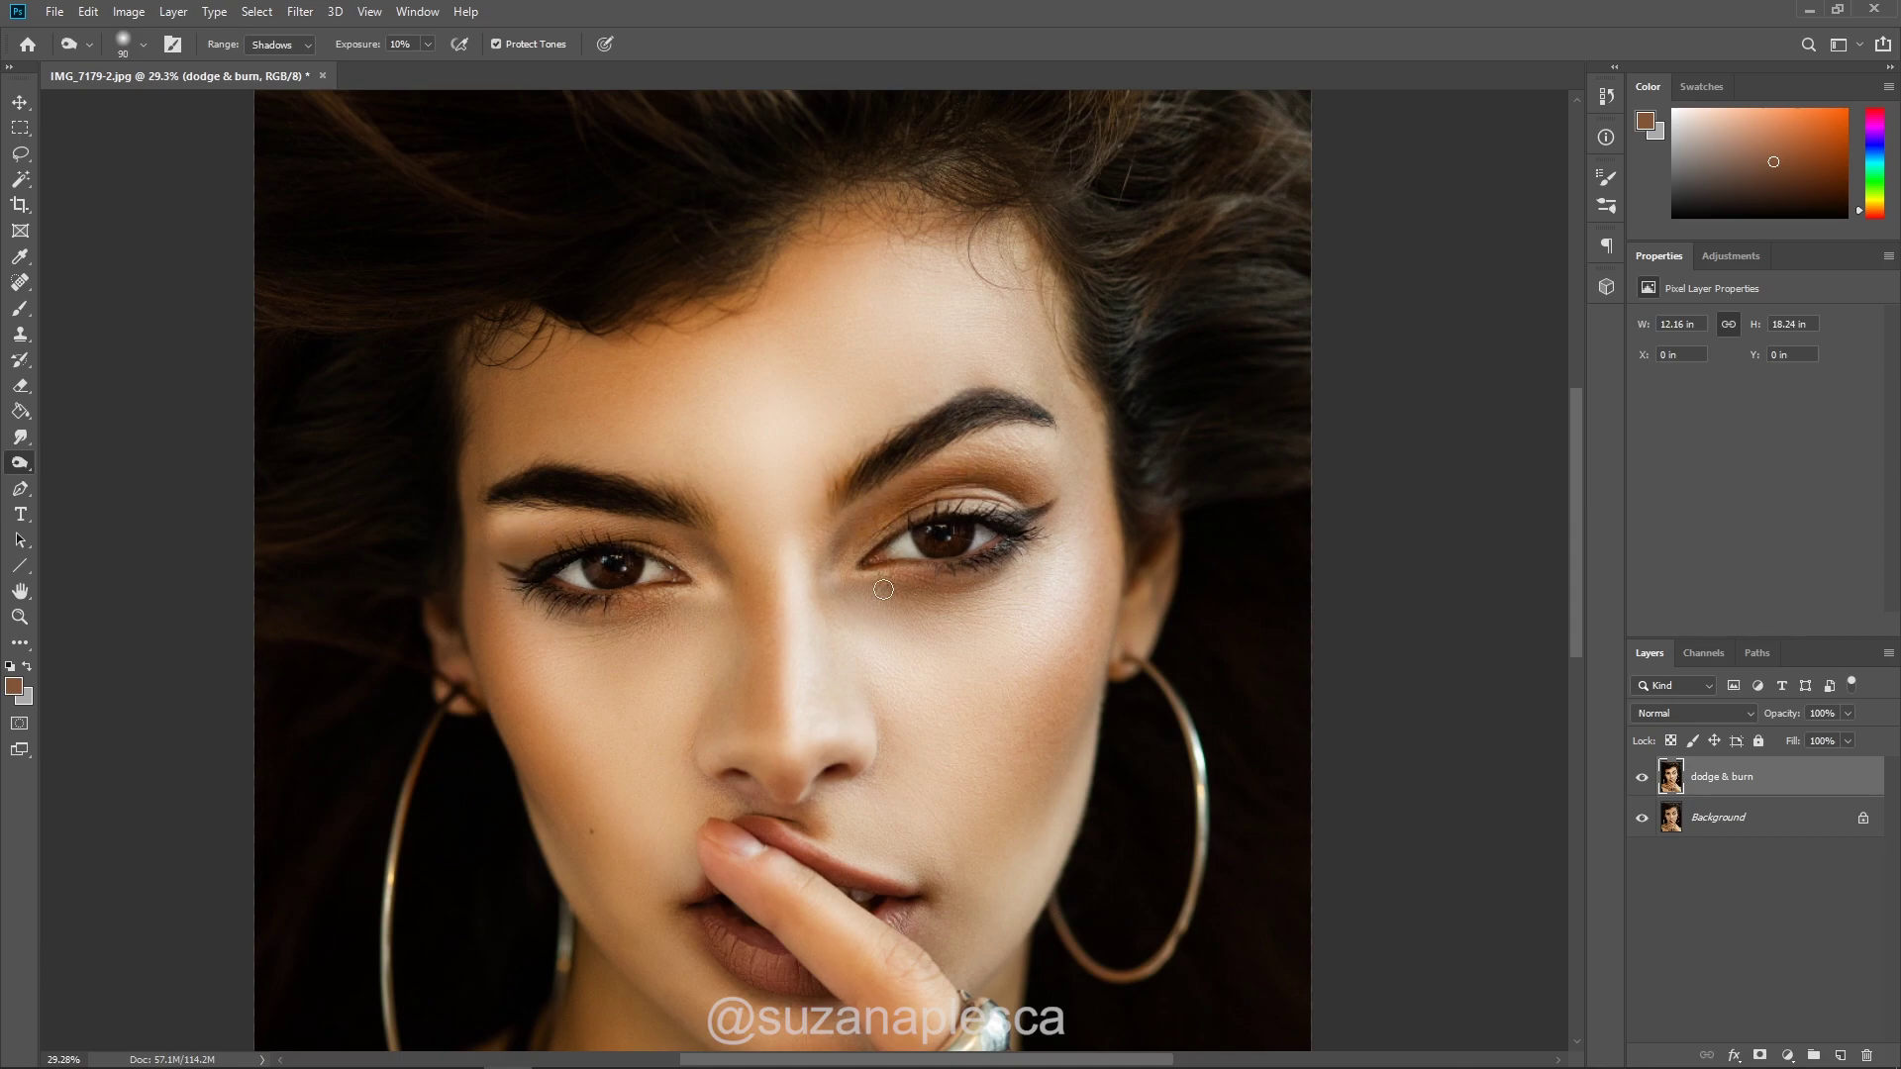
# - Darken the fine details around the irises and inner brows with a 50 to 60 px Burn brush
pyautogui.scroll(3, 644, 624)
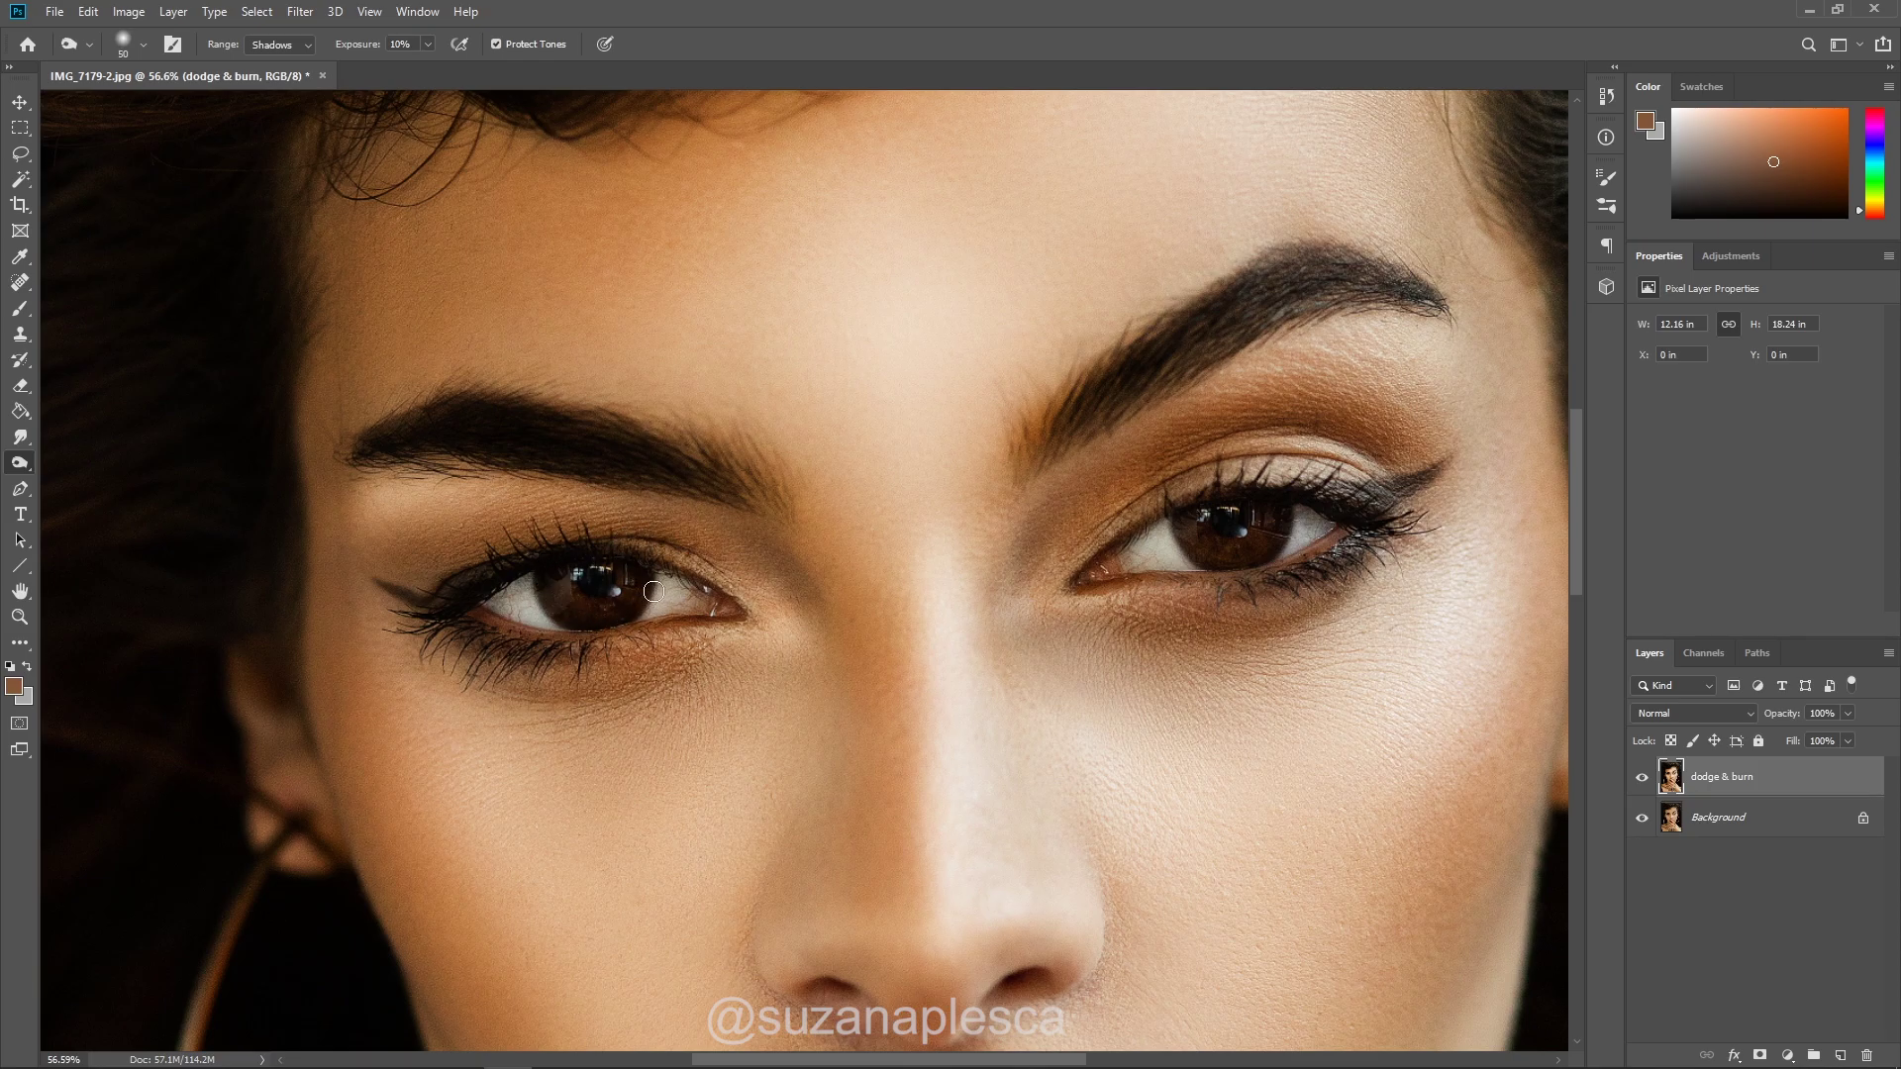
pyautogui.press(']')
pyautogui.scroll(-5, 1292, 537)
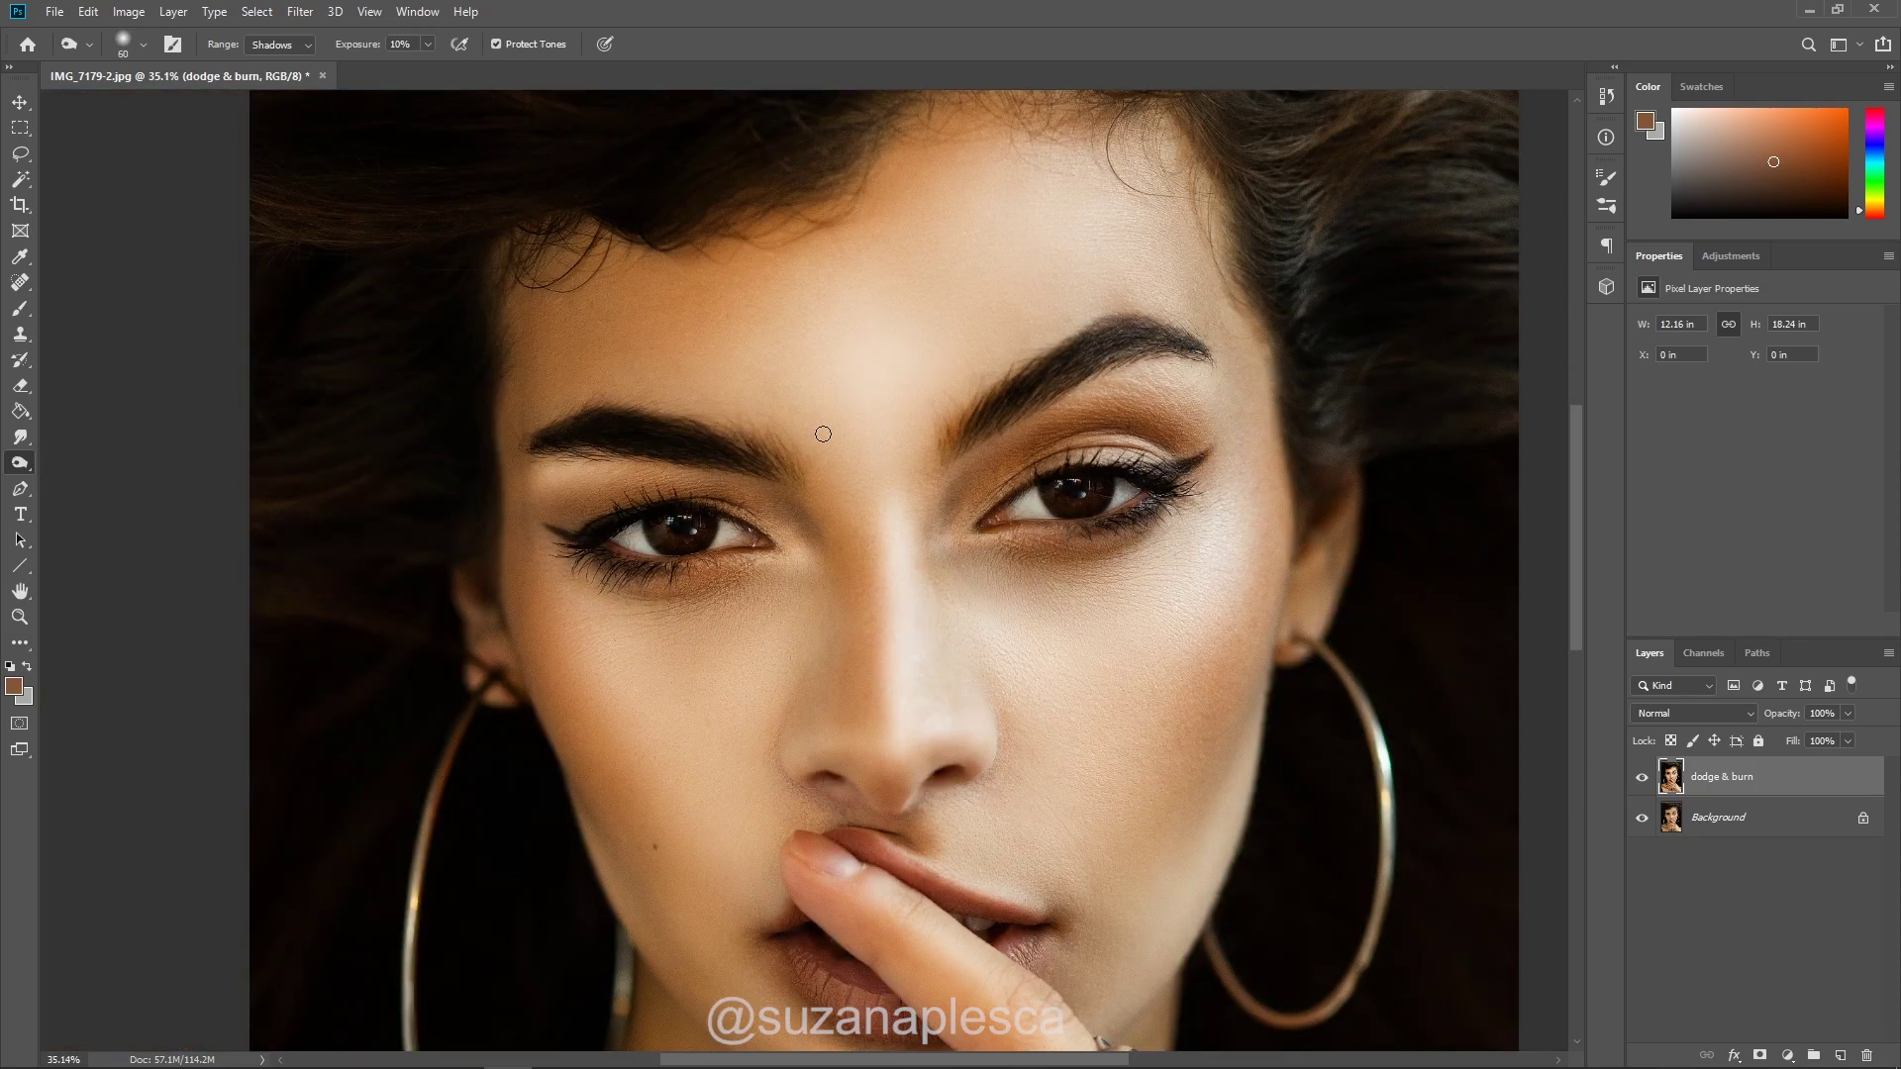
# - Toggle the dodge & burn layer's visibility to compare the direct dodging and burning with the original
pyautogui.click(1643, 780)
pyautogui.click(1643, 780)
pyautogui.click(1643, 781)
pyautogui.click(1643, 781)
pyautogui.scroll(3, 771, 399)
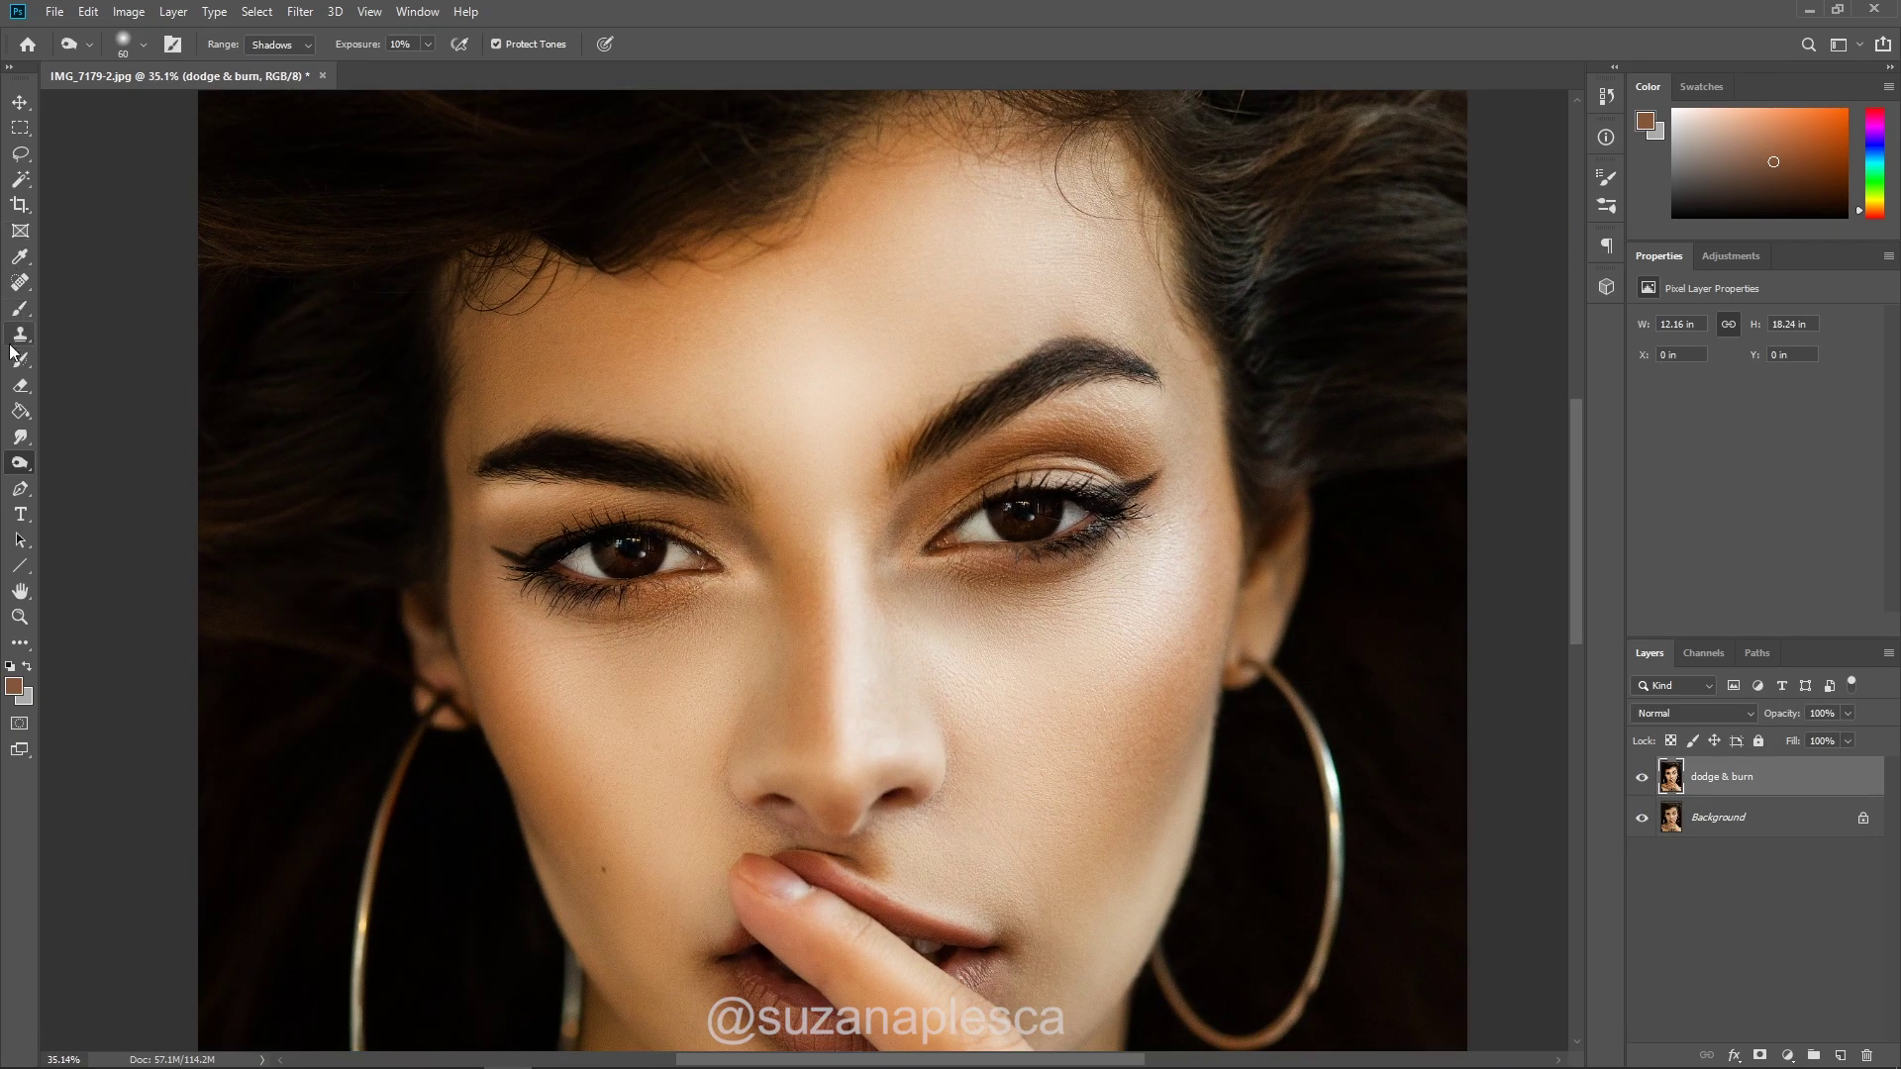
# - Inspect the eyelid, inner brow, forehead, outer cheekbone and under-eye colours with the Eyedropper, temporarily floating the Color panel over the image
pyautogui.click(20, 257)
pyautogui.click(201, 261)
pyautogui.click(1043, 456)
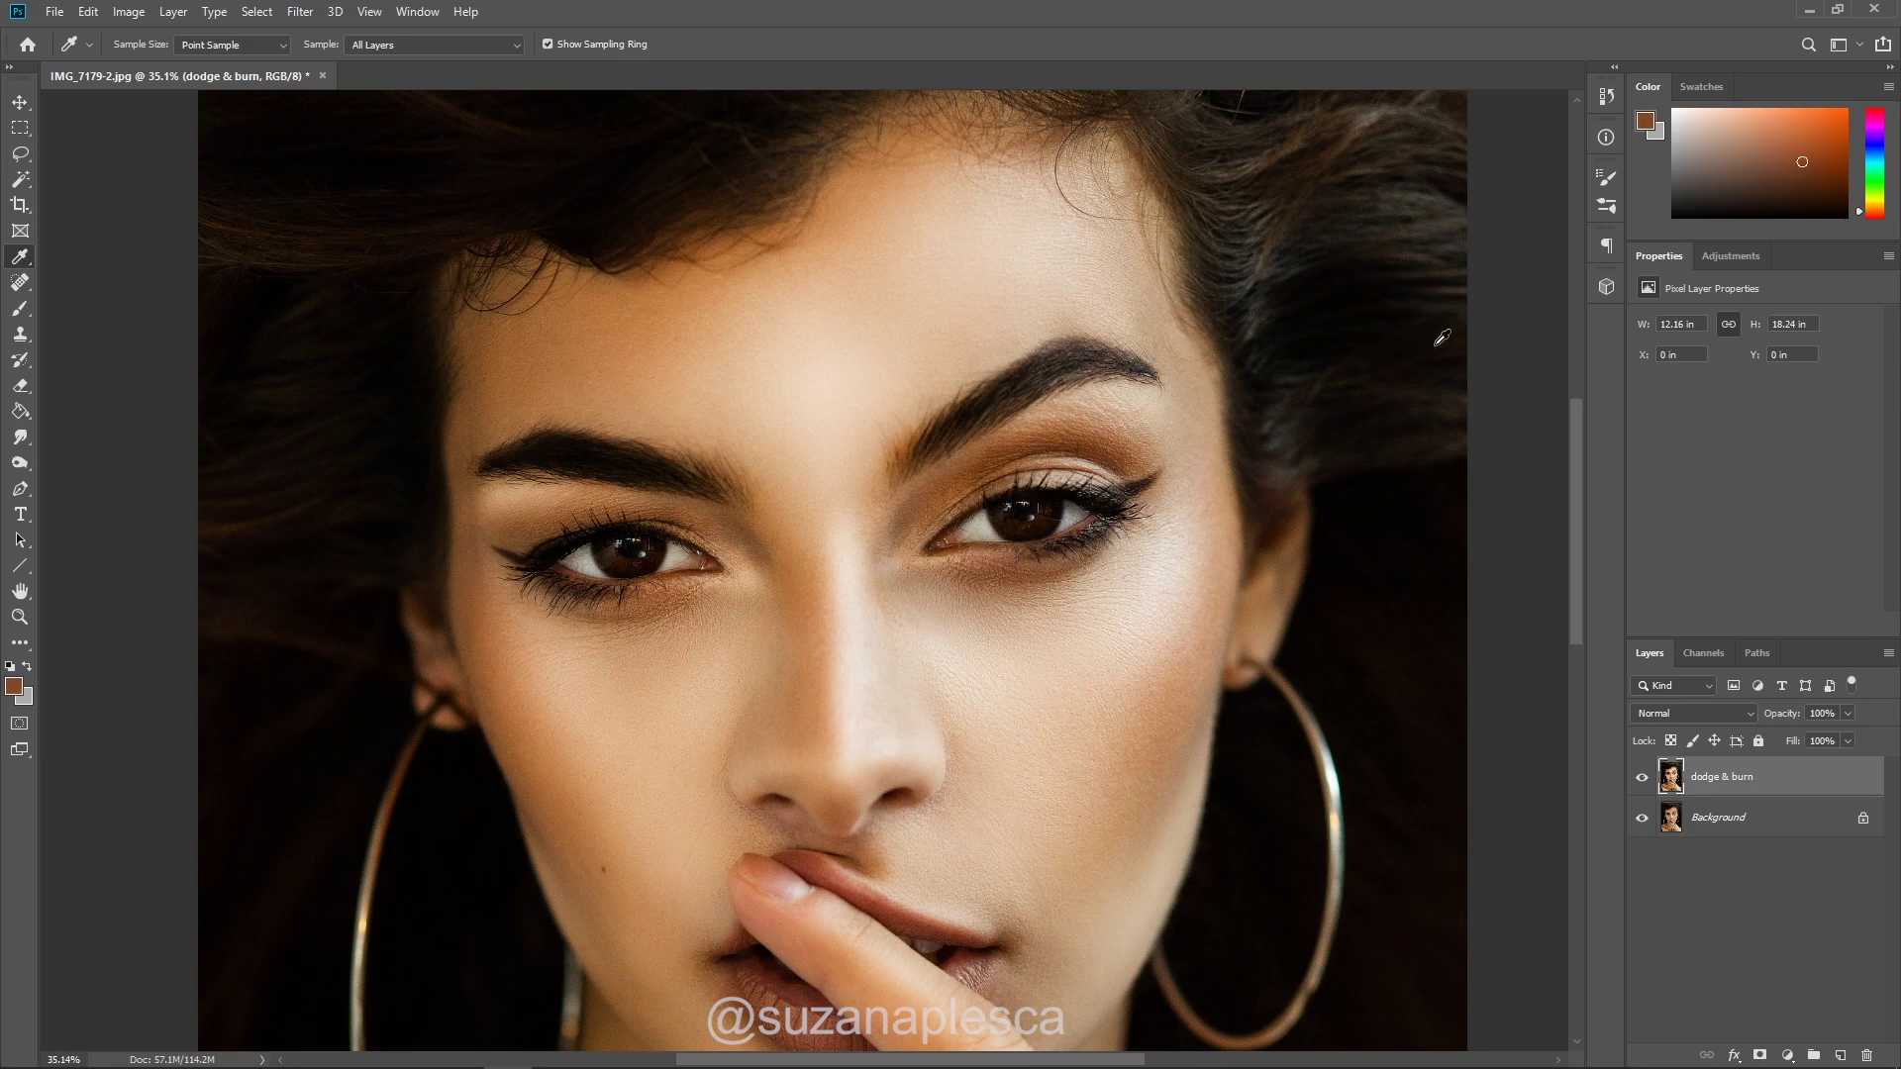
pyautogui.moveTo(1647, 87); pyautogui.dragTo(1241, 102)
pyautogui.click(908, 447)
pyautogui.click(863, 156)
pyautogui.click(1162, 519)
pyautogui.click(942, 569)
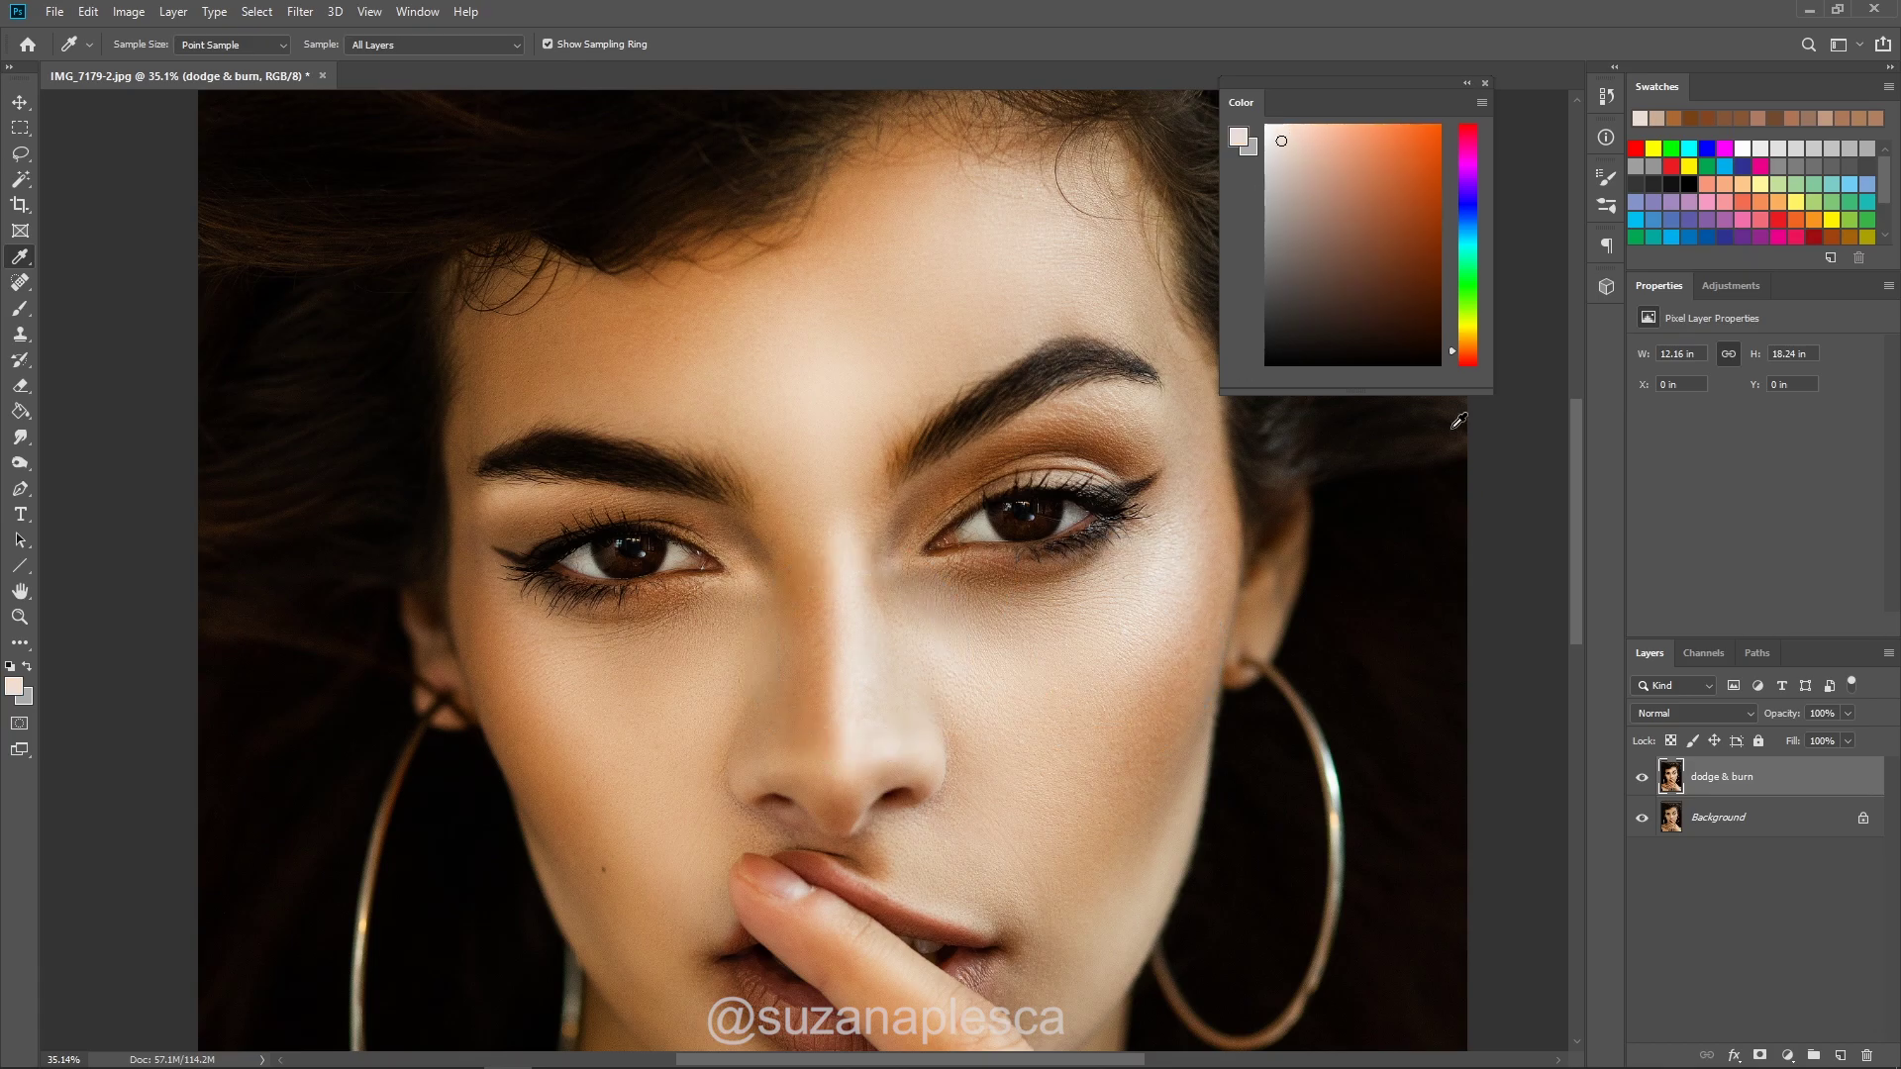
pyautogui.moveTo(1309, 96); pyautogui.dragTo(1691, 96)
# - Lower the opacity of the dodge & burn layer
pyautogui.scroll(-8, 1073, 545)
pyautogui.click(1636, 778)
pyautogui.click(1636, 779)
pyautogui.moveTo(1842, 739); pyautogui.dragTo(1814, 737)
# - Toggle the dodge & burn layer and compare the portrait up close and in full with the Curves version
pyautogui.click(1642, 778)
pyautogui.click(1642, 778)
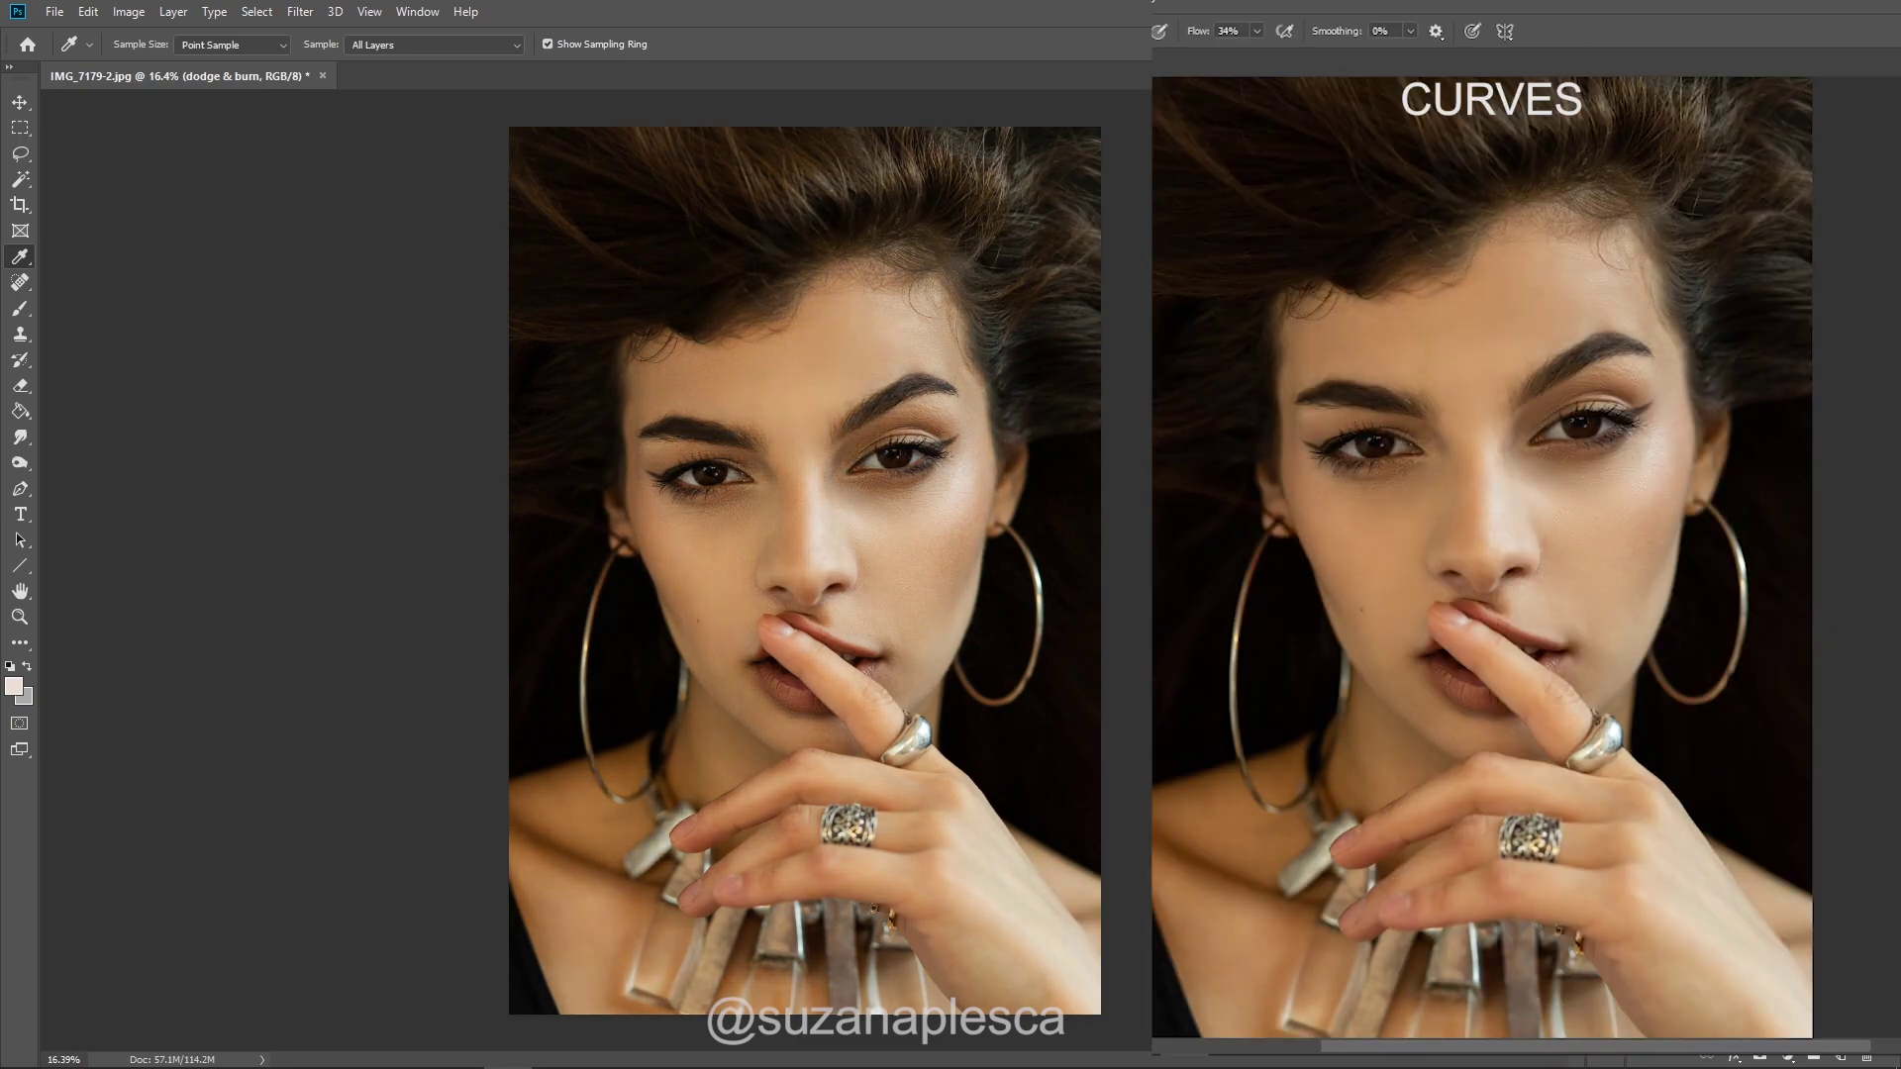
pyautogui.scroll(3, 814, 422)
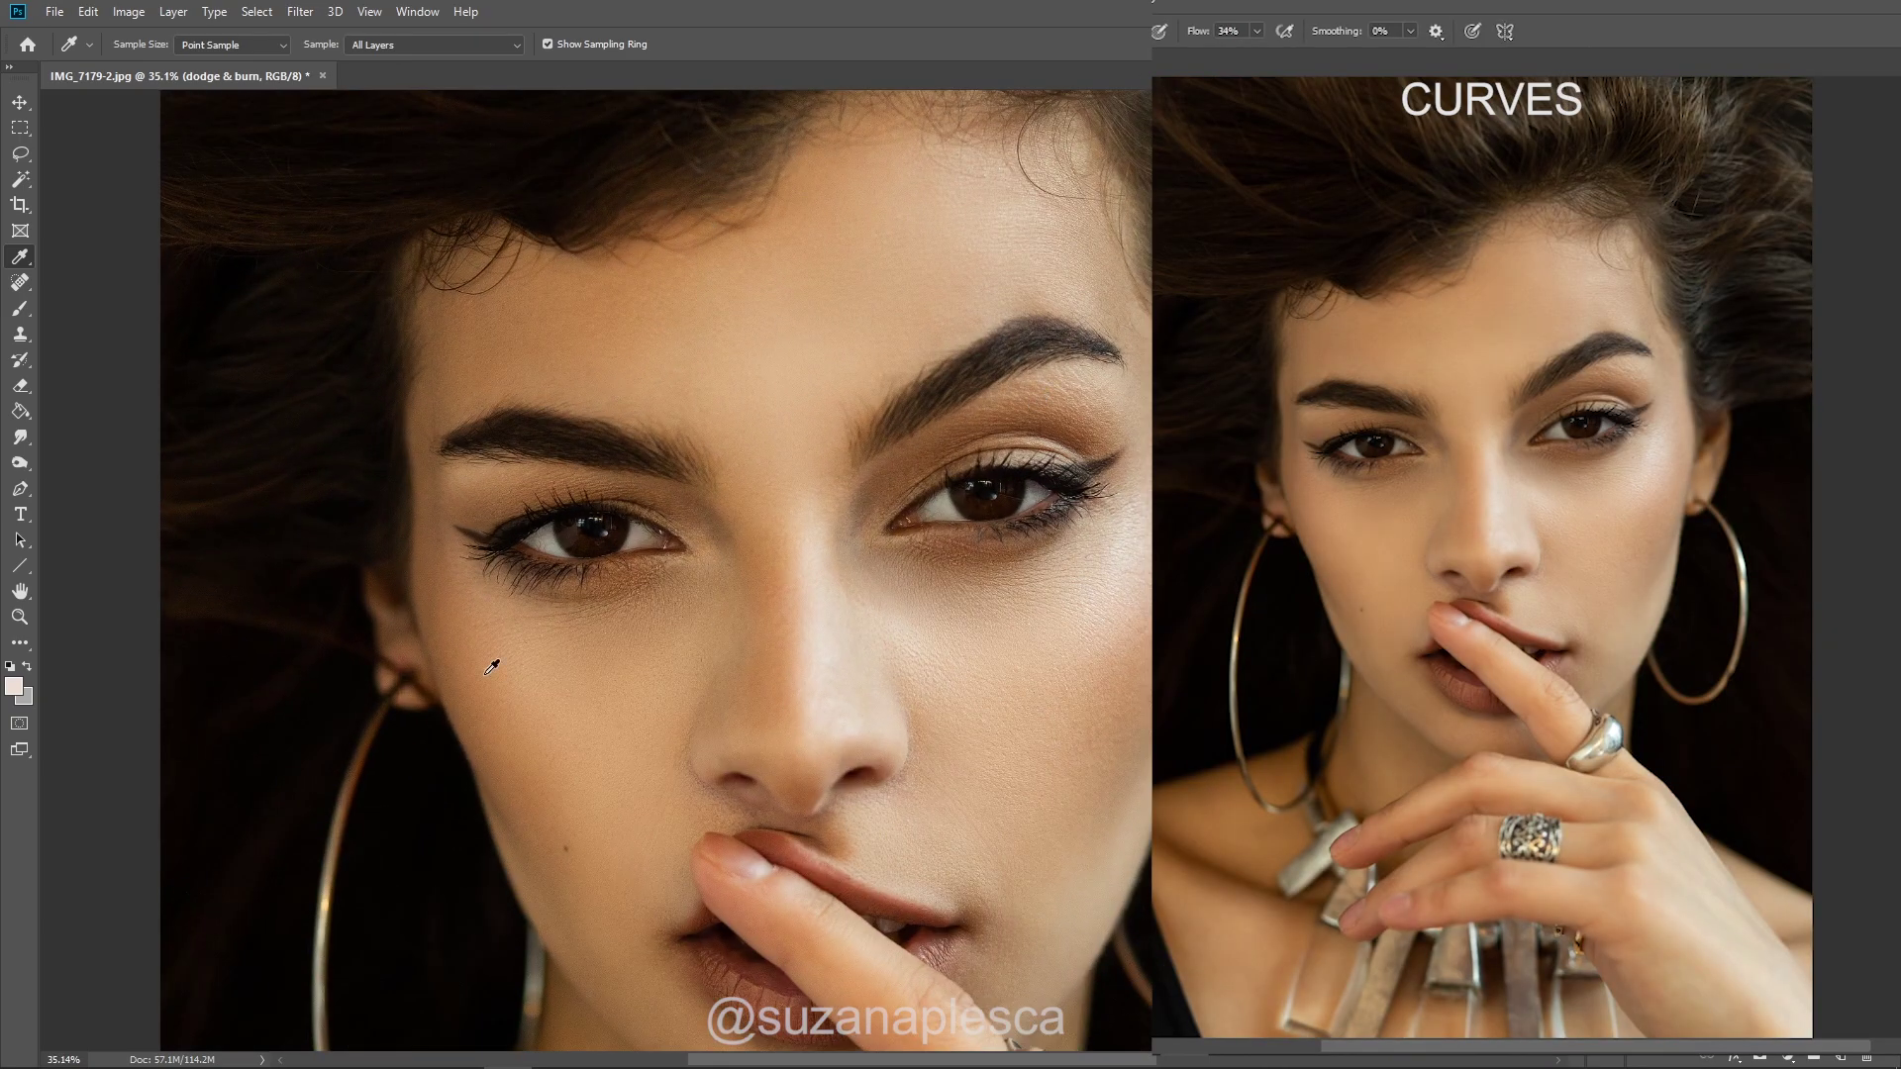
pyautogui.scroll(-1, 990, 593)
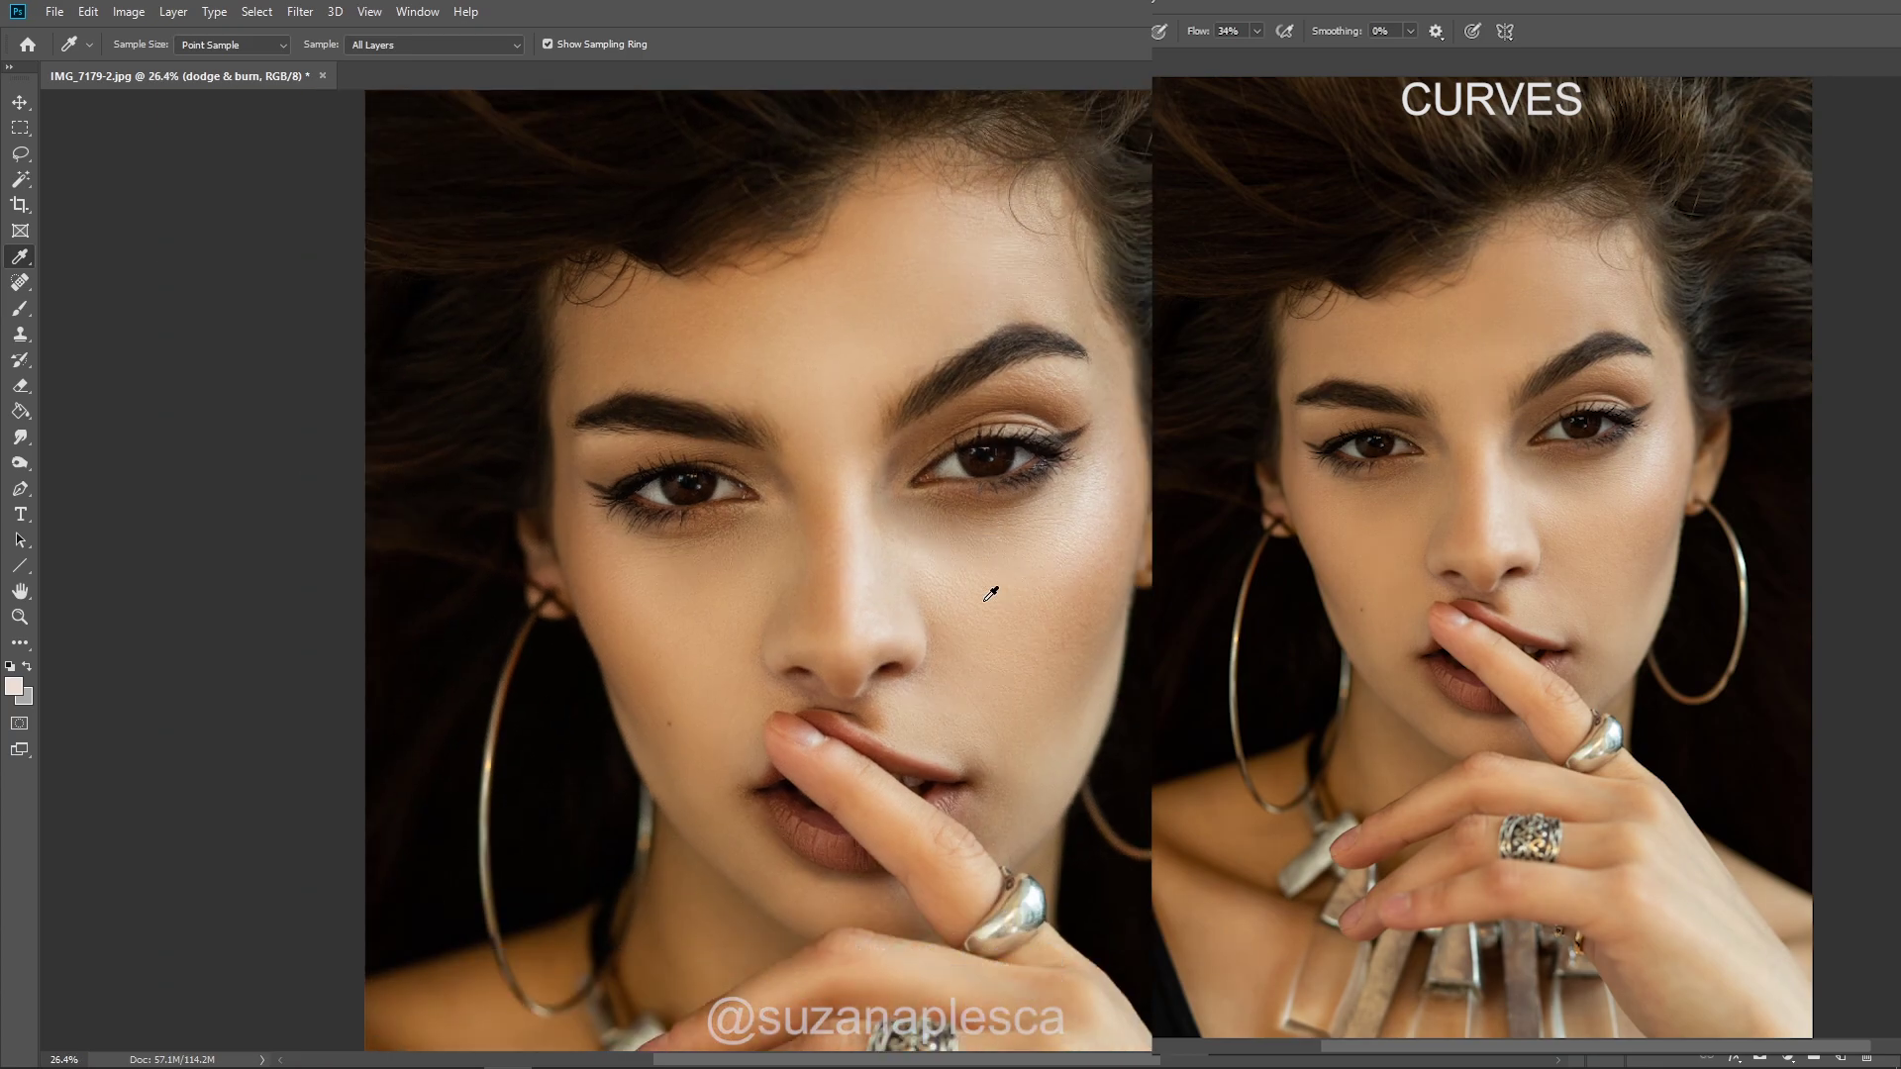
pyautogui.scroll(-2, 990, 593)
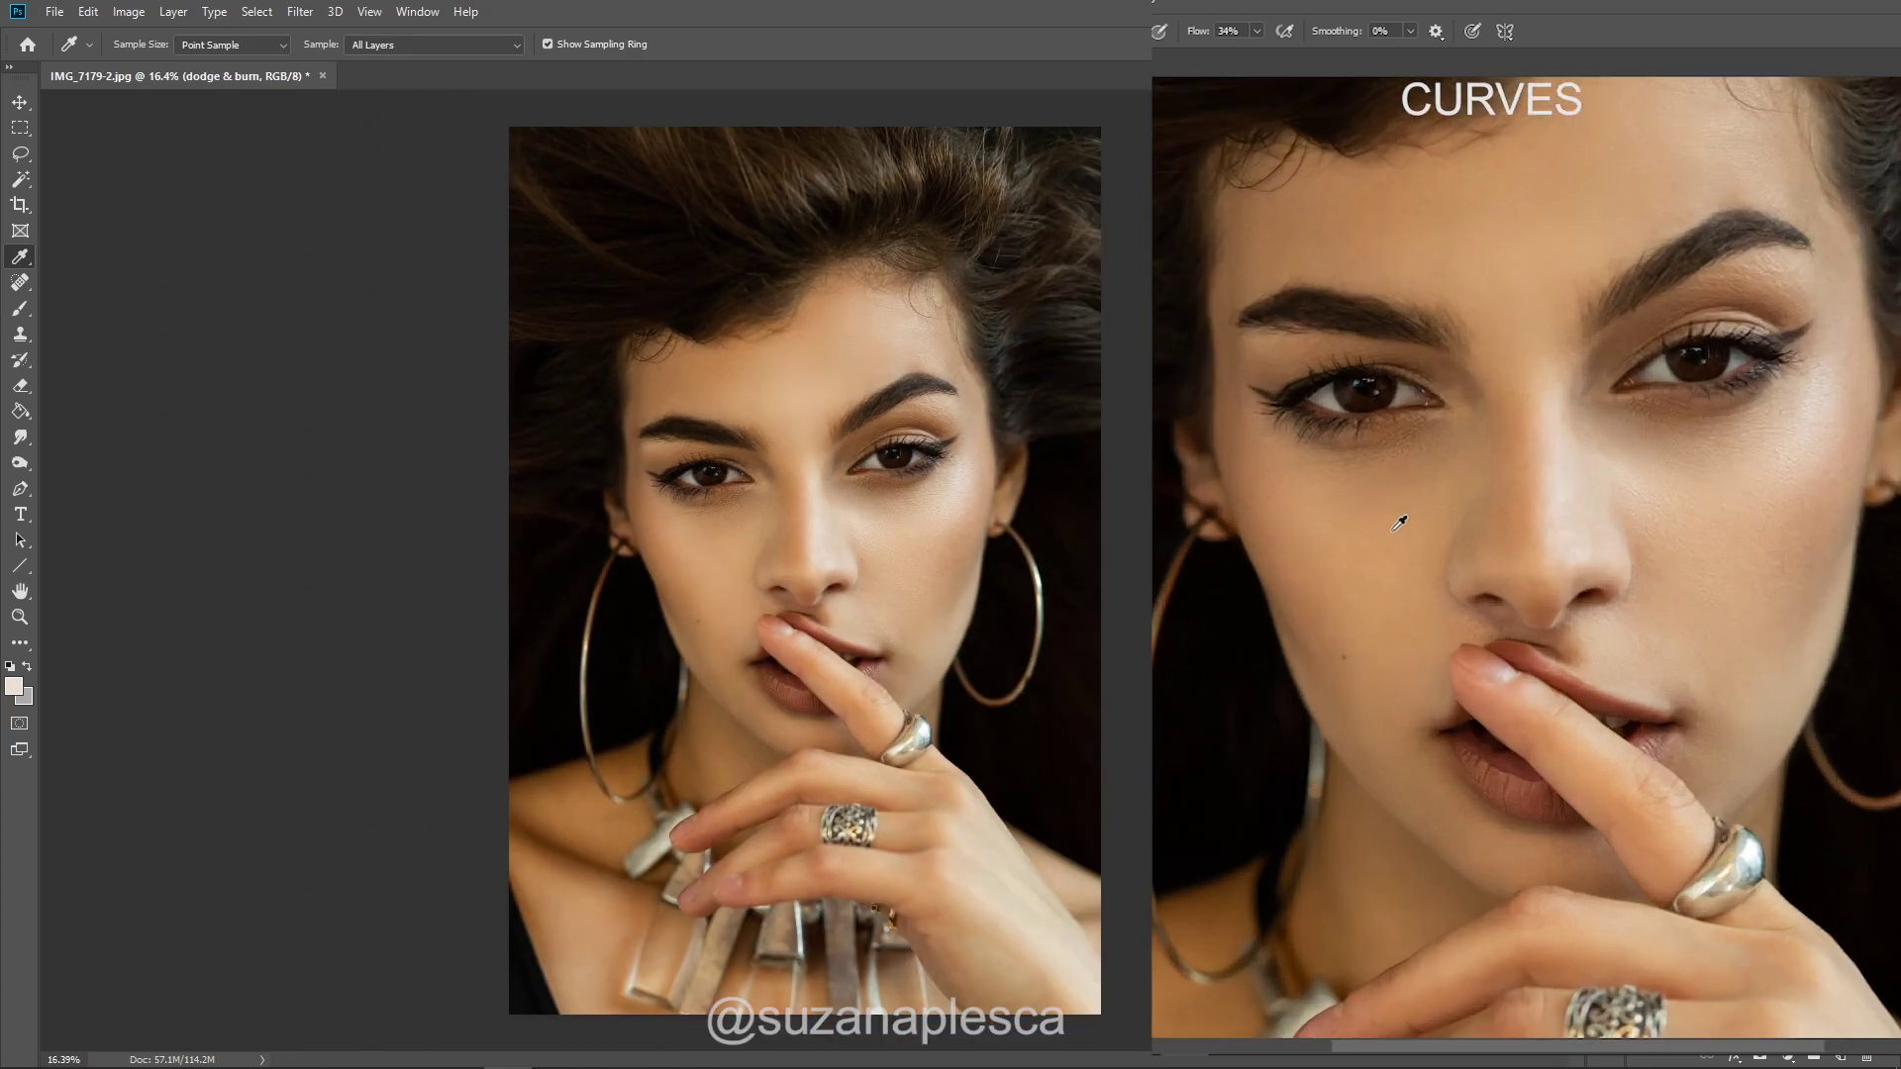